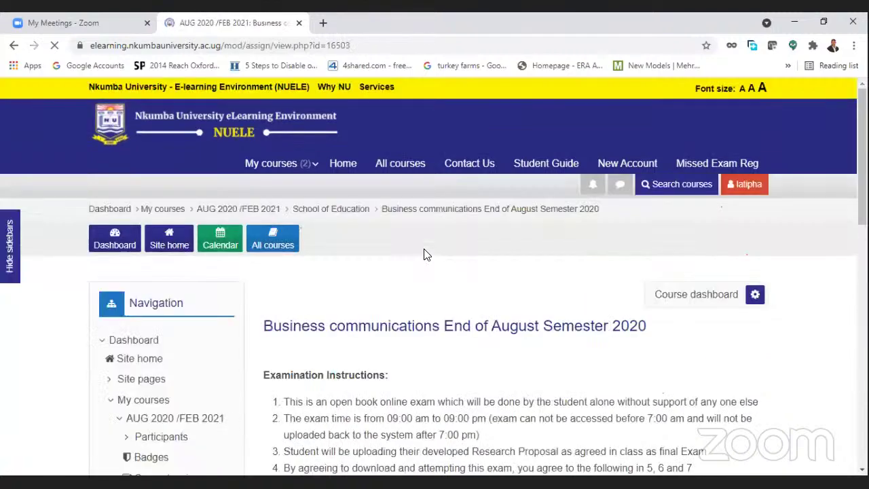
scroll(429, 309, down, 2)
scroll(429, 308, down, 3)
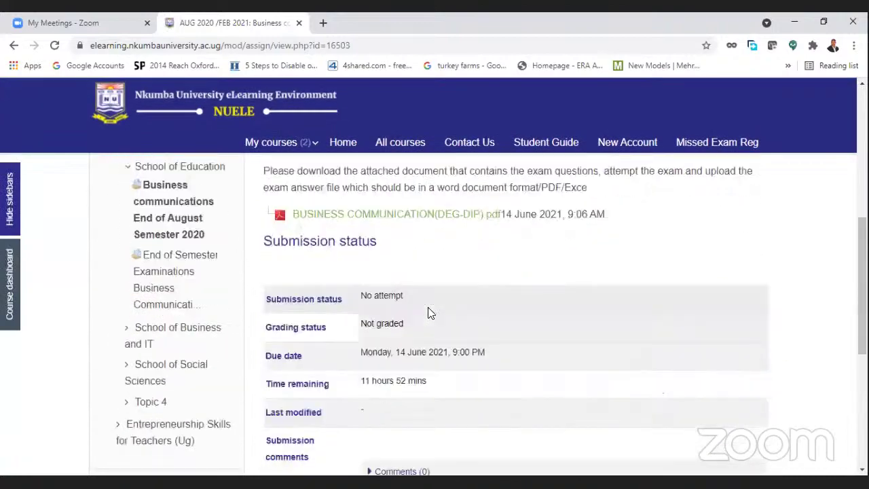
scroll(429, 306, up, 5)
scroll(430, 306, down, 2)
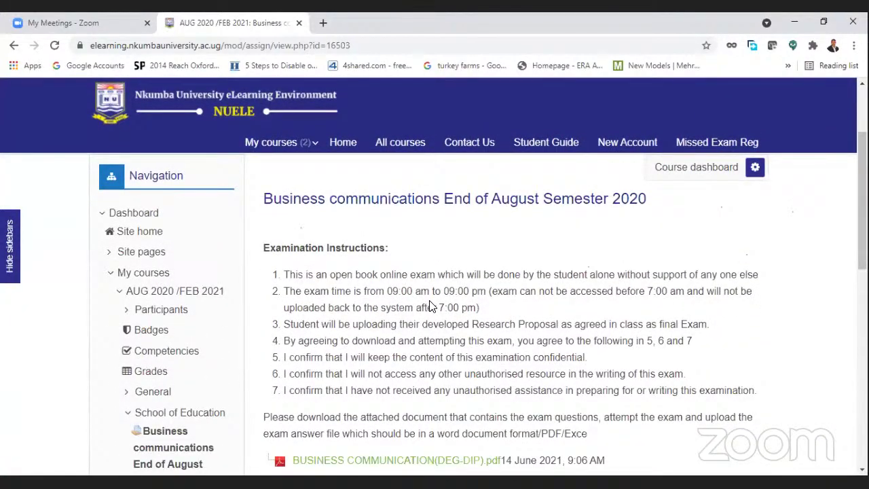
scroll(439, 252, down, 2)
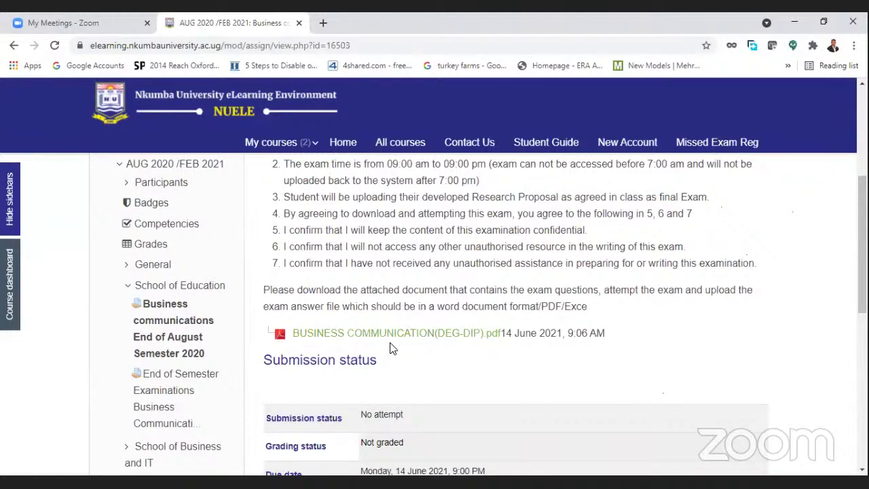
scroll(388, 340, down, 1)
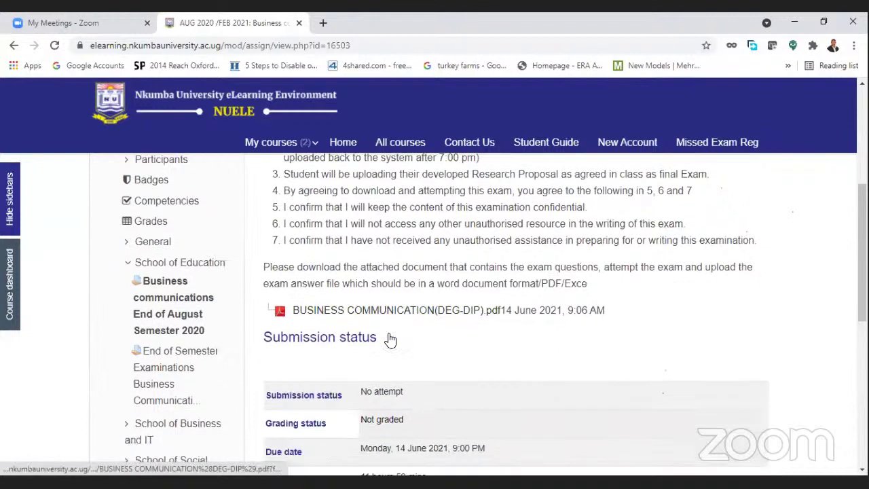
scroll(272, 293, down, 3)
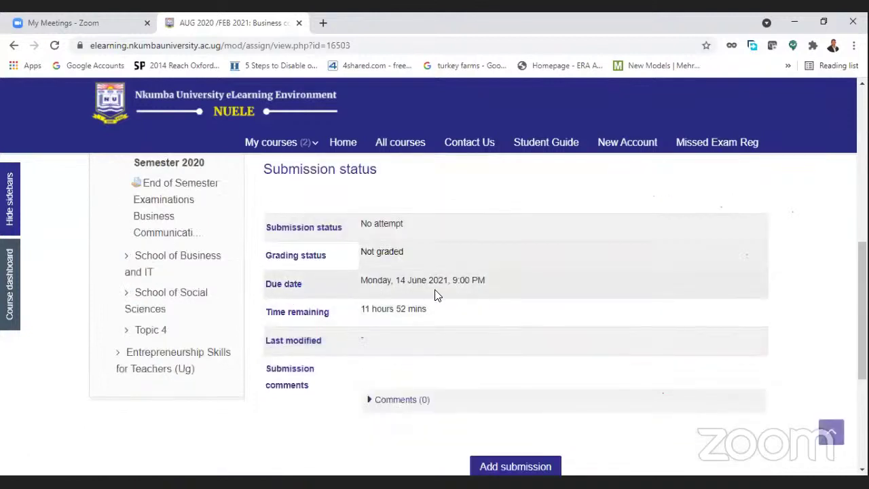
scroll(476, 326, down, 1)
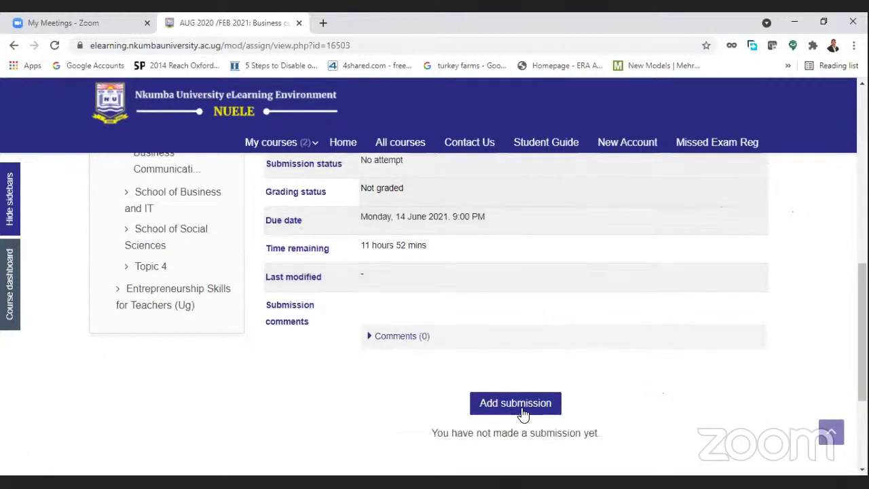
scroll(509, 325, up, 4)
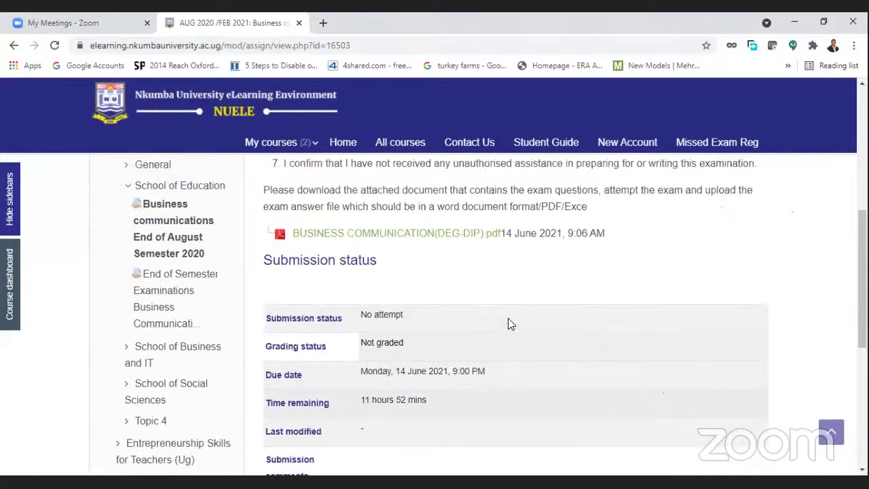
Step: Download BUSINESS COMMUNICATION(DEG-DIP).pdf, then return to the assignment page and scroll to Add submission
click(414, 335)
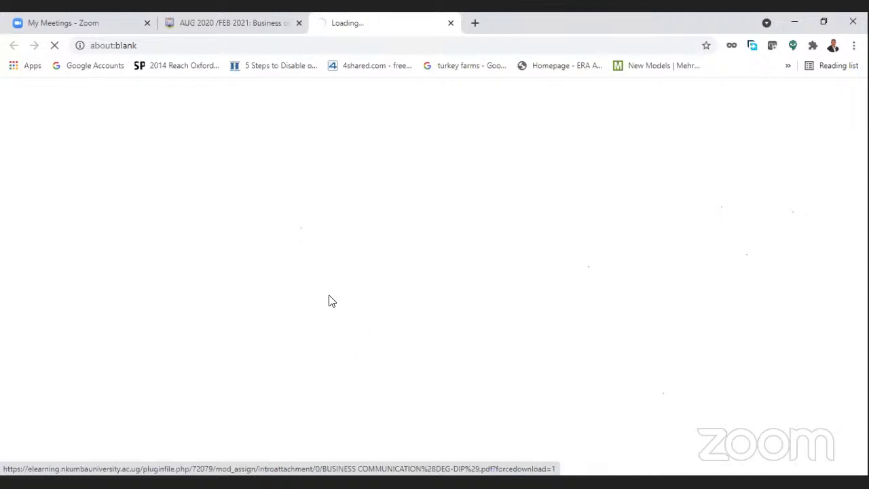
click(178, 22)
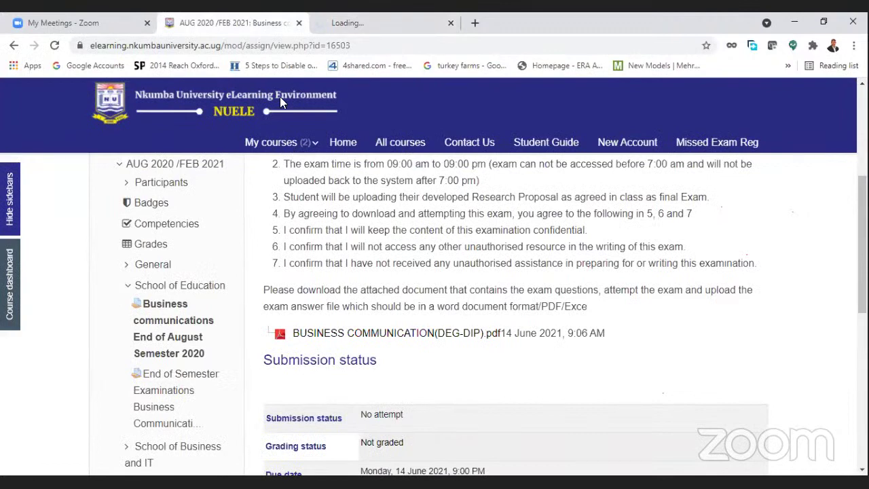
click(350, 23)
click(225, 23)
scroll(512, 277, down, 4)
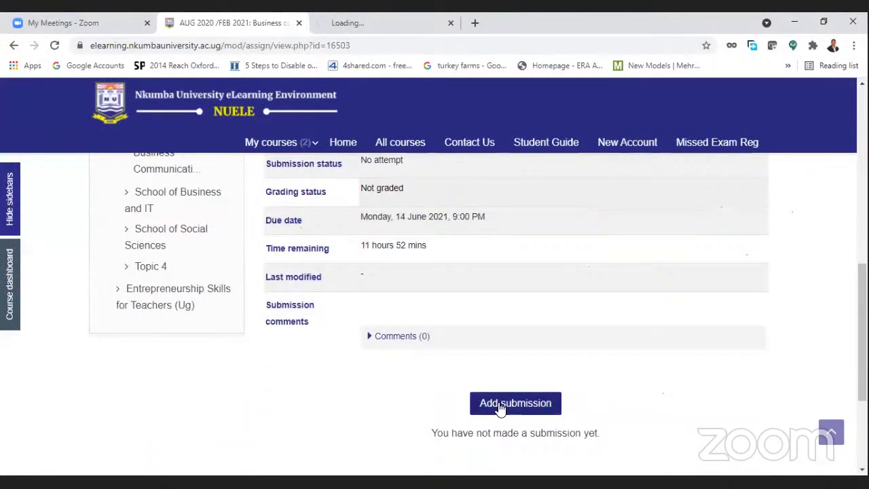
Step: Start a new submission and bring up the File picker under File submissions
click(501, 404)
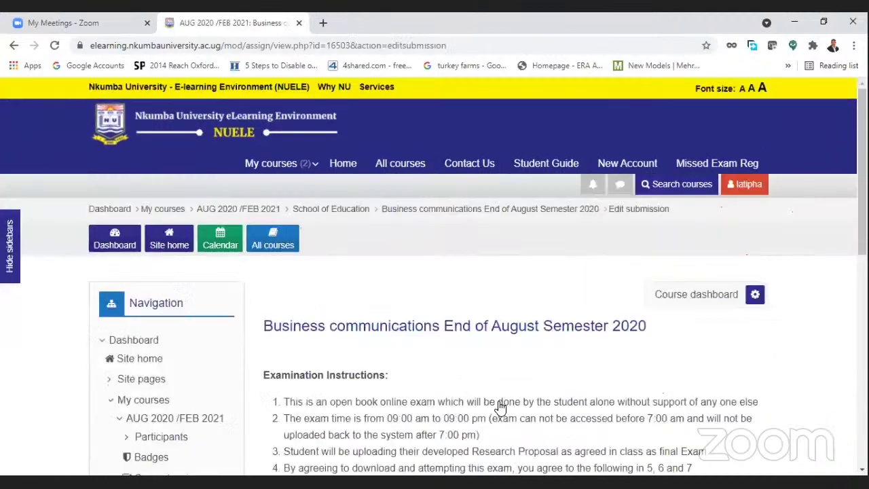
scroll(504, 370, down, 3)
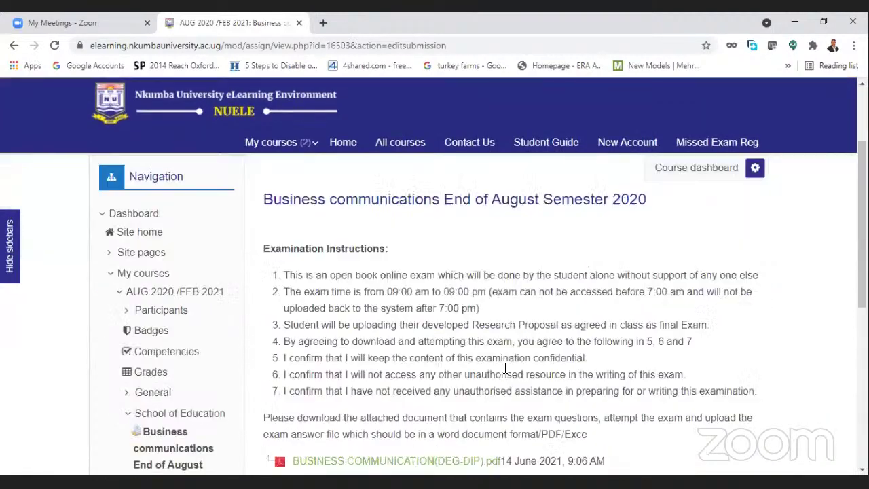
scroll(504, 370, down, 3)
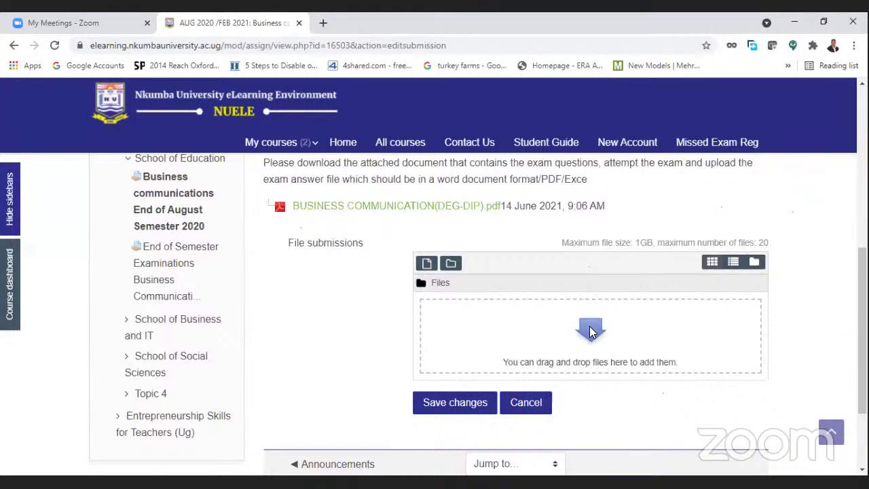
click(590, 333)
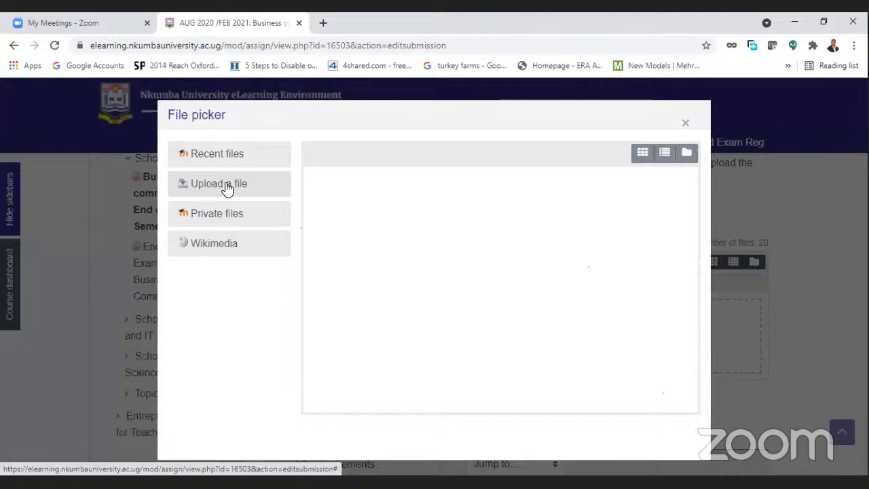
Step: Choose Upload a file and select PUBLIC HEALTH AND HYGIENE.pdf from the 10th Dec folder
click(228, 189)
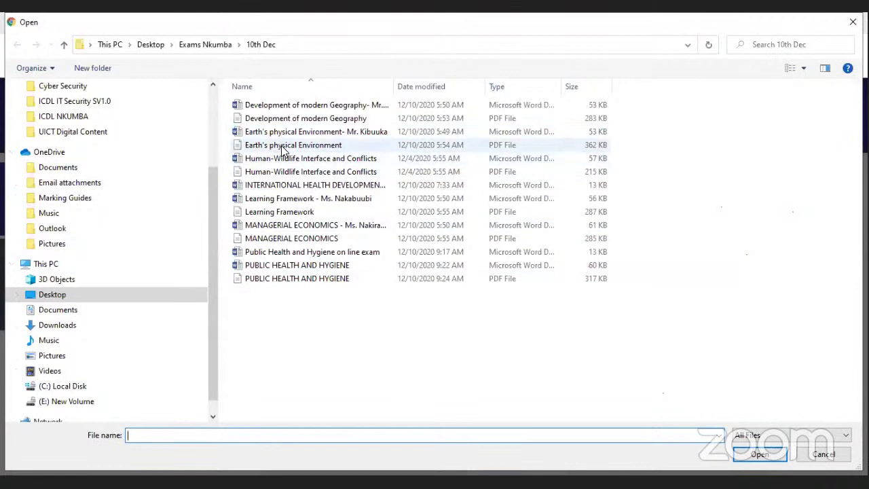
click(294, 281)
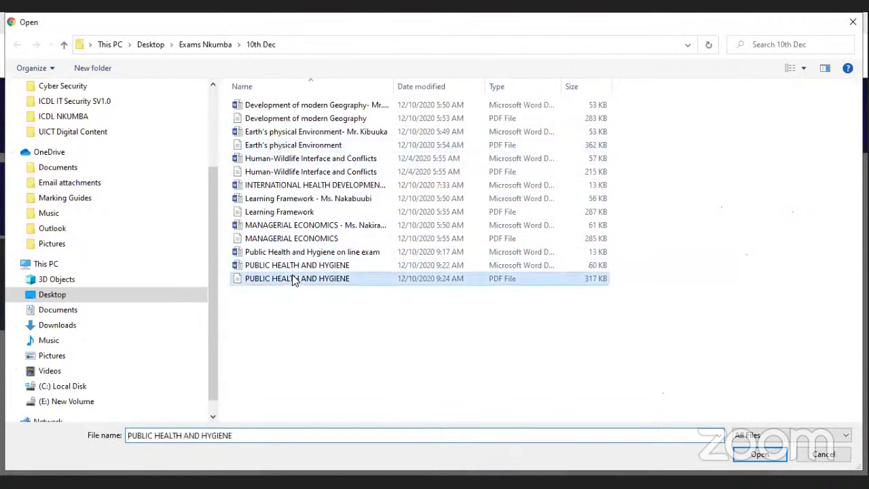
Step: Confirm the chosen PDF and enter the student's registration code as its save-as name
click(772, 458)
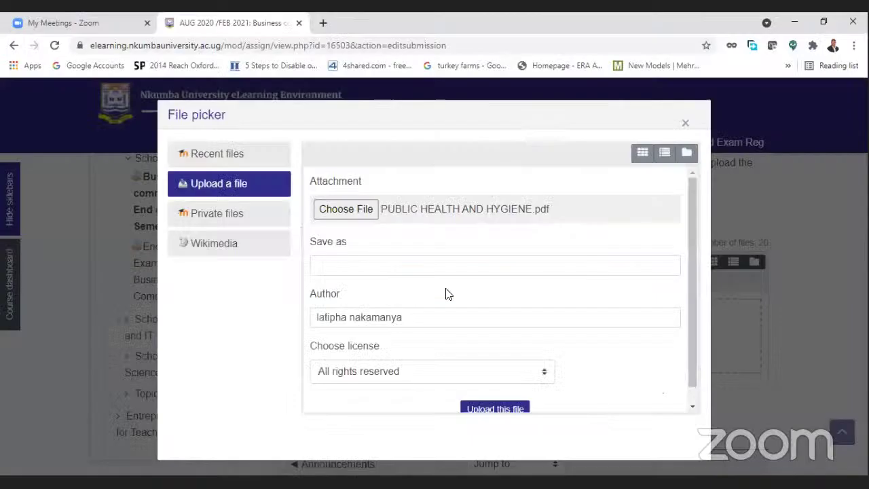
click(387, 263)
text(2)
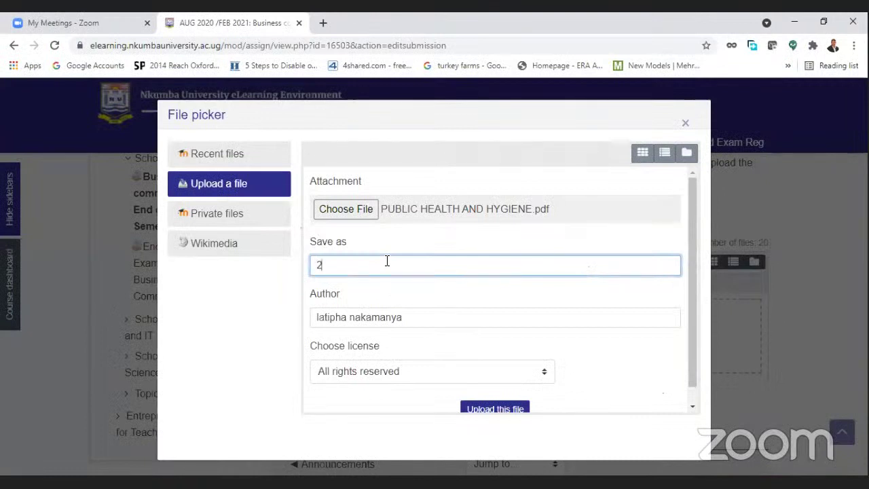
text(019/AUG/)
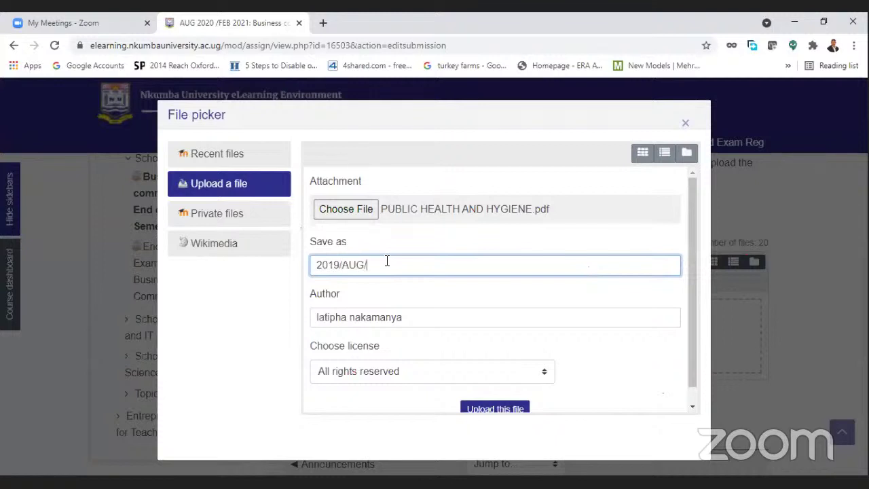
text(B2)
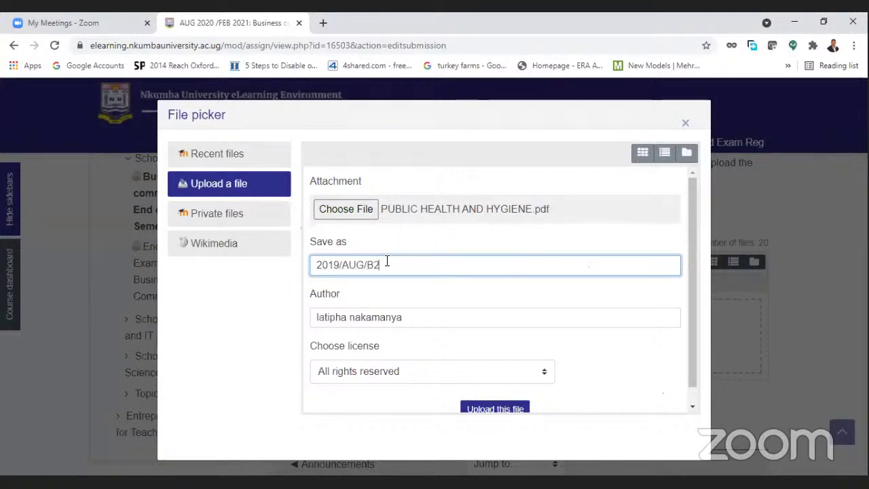
text(234......./DAY|)
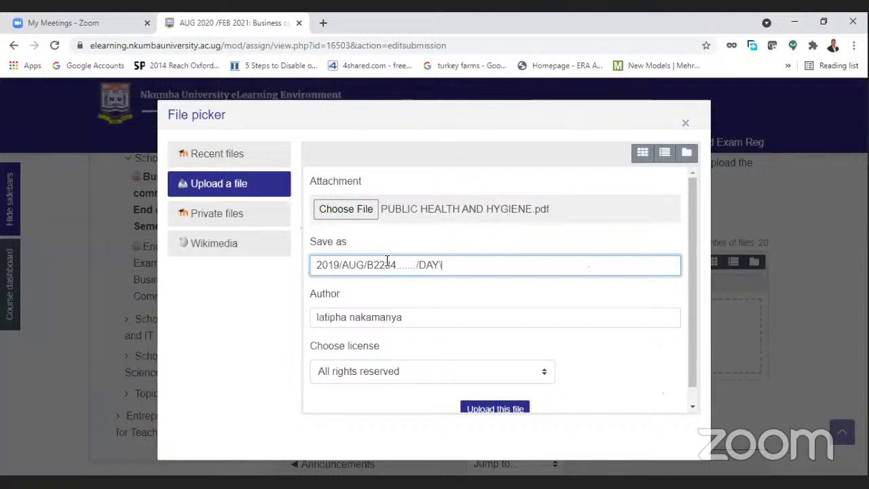
text(EVE\WKD)
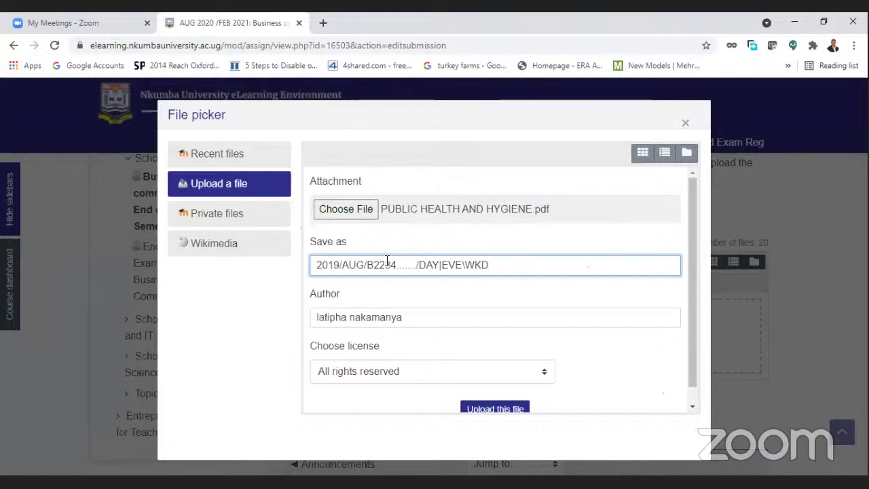
text(')
text(Dis)
text(t)
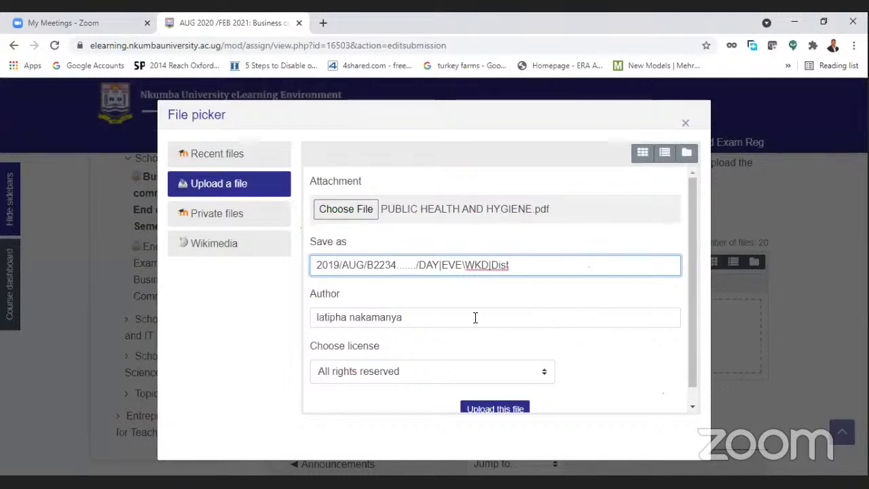
click(408, 317)
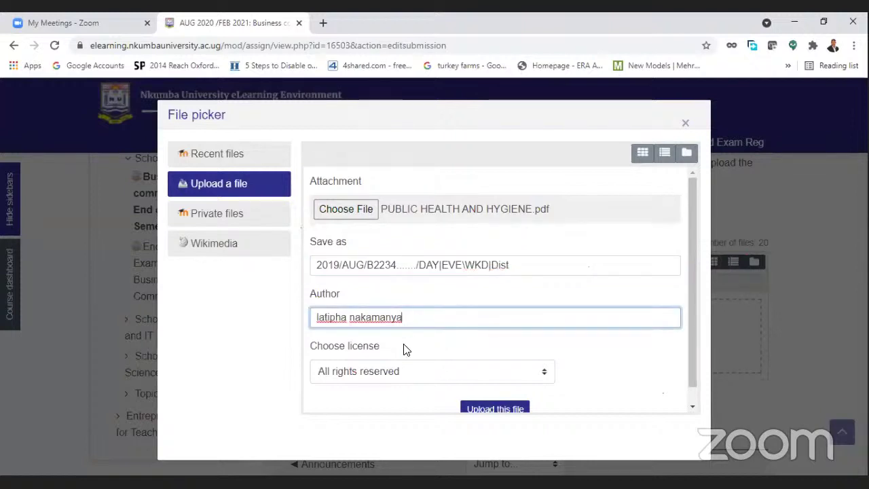
Step: Upload the answer PDF into the submission and save it
scroll(578, 336, down, 1)
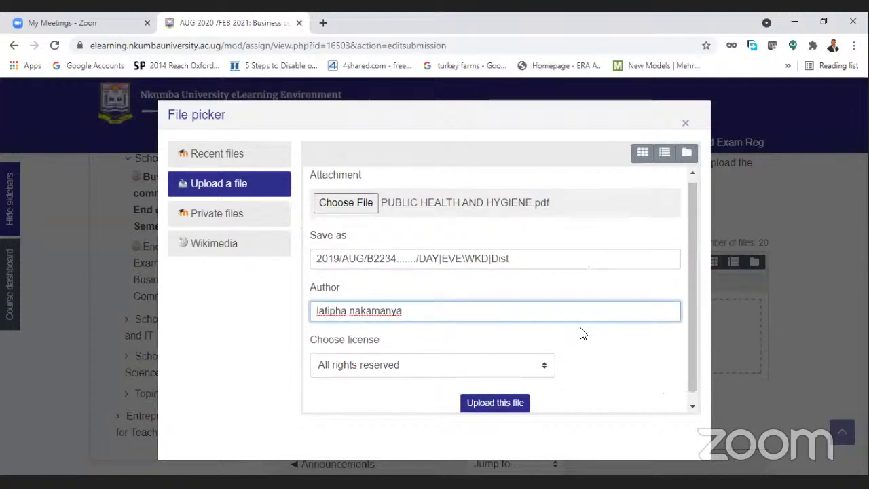
click(497, 393)
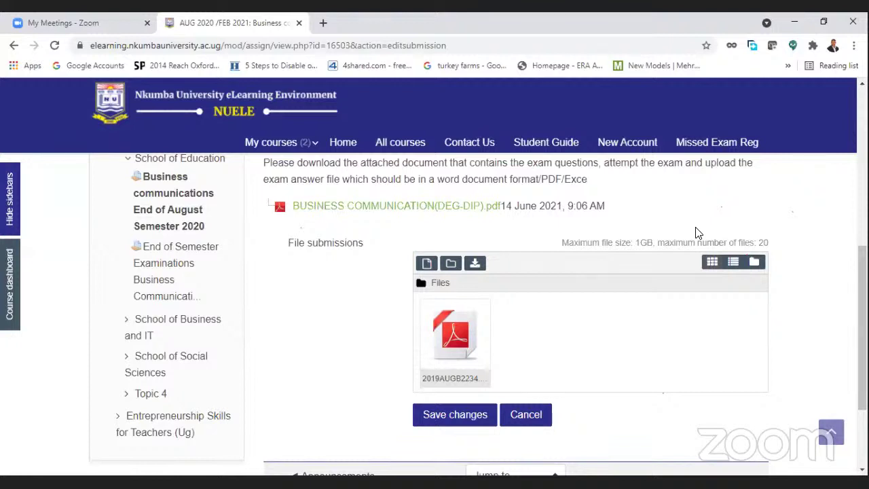
click(457, 416)
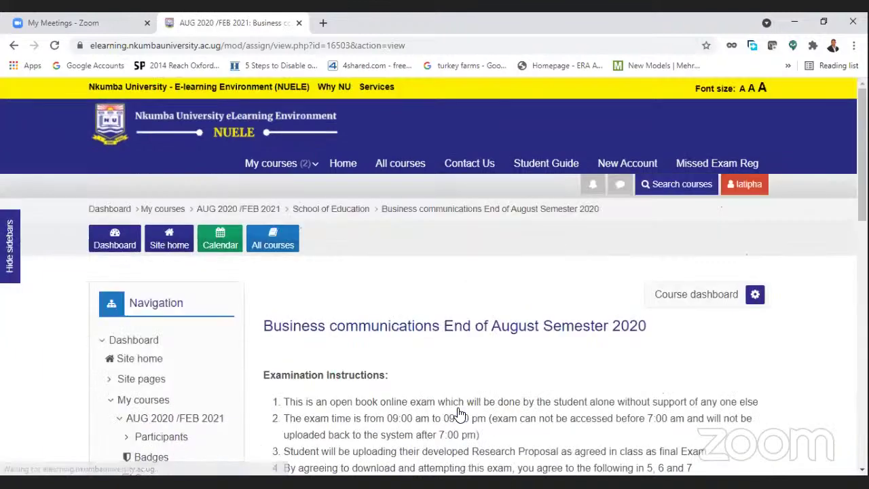
Step: Scroll through the Submission status table and highlight 'Submitted for grading'
scroll(486, 363, down, 3)
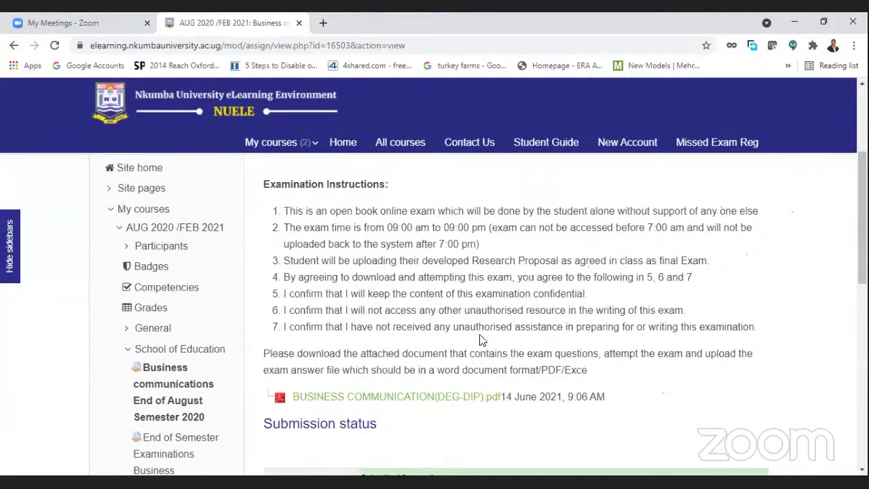
scroll(479, 326, down, 1)
scroll(479, 326, down, 2)
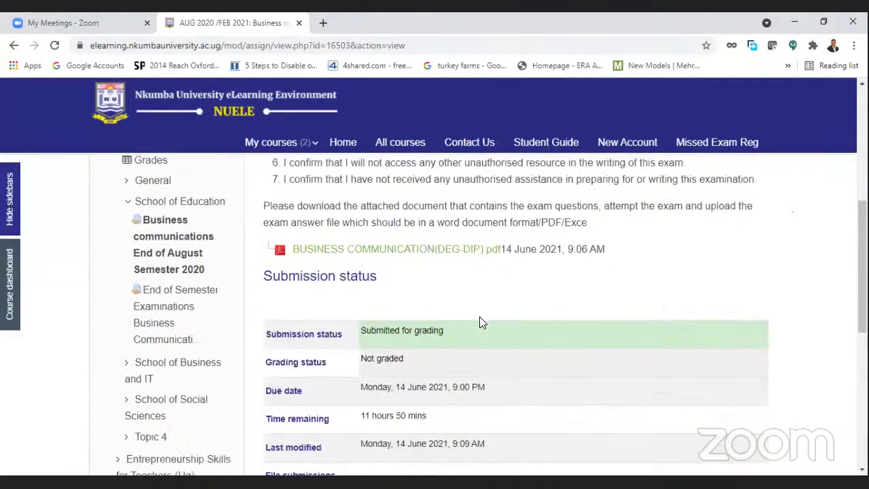
scroll(479, 322, down, 1)
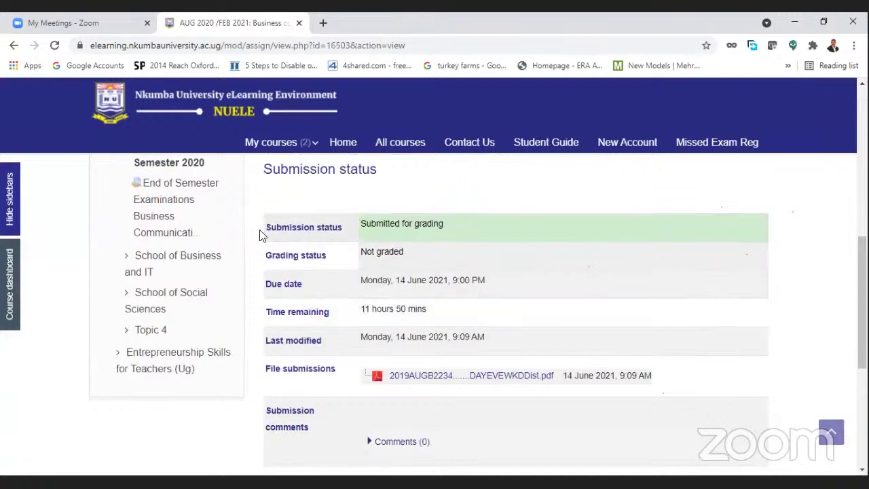
drag(446, 224, 368, 234)
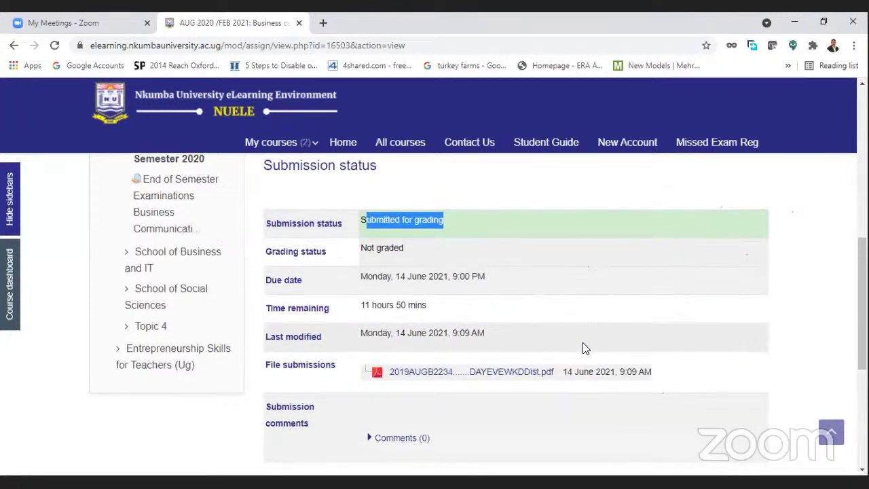
scroll(582, 347, down, 2)
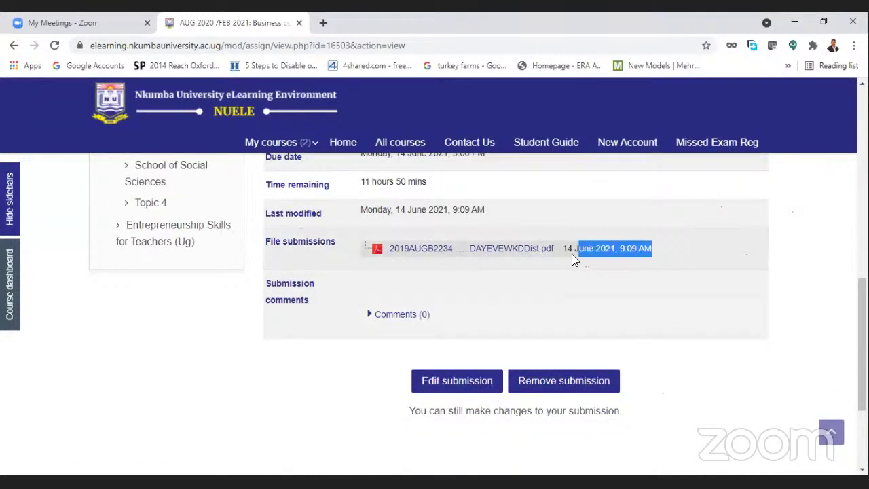
scroll(558, 332, up, 3)
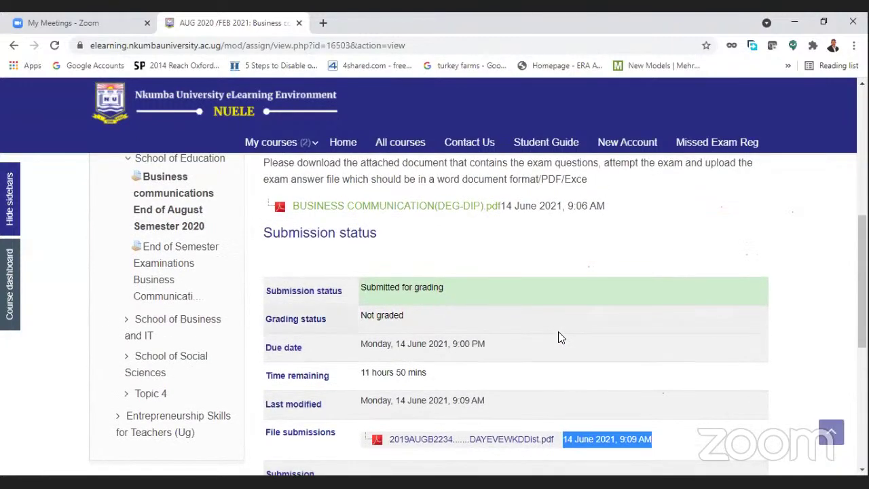
scroll(558, 337, down, 2)
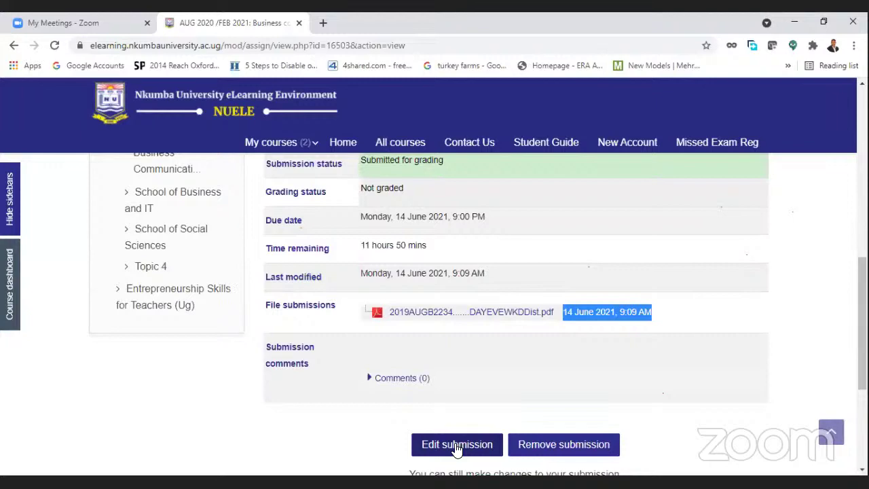
Step: Reopen the submission for editing, view the 316.4KB answer PDF's details, and apply Update
click(457, 445)
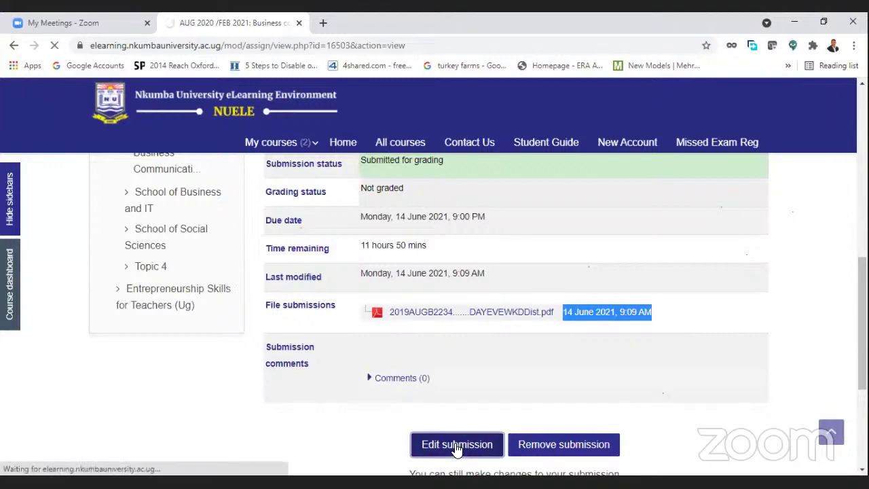
scroll(513, 392, down, 5)
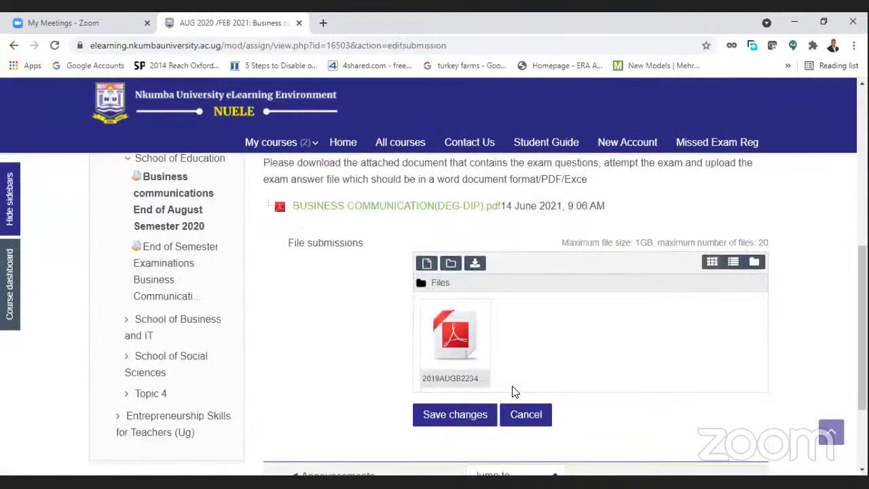
scroll(516, 380, down, 2)
scroll(609, 316, up, 2)
click(474, 331)
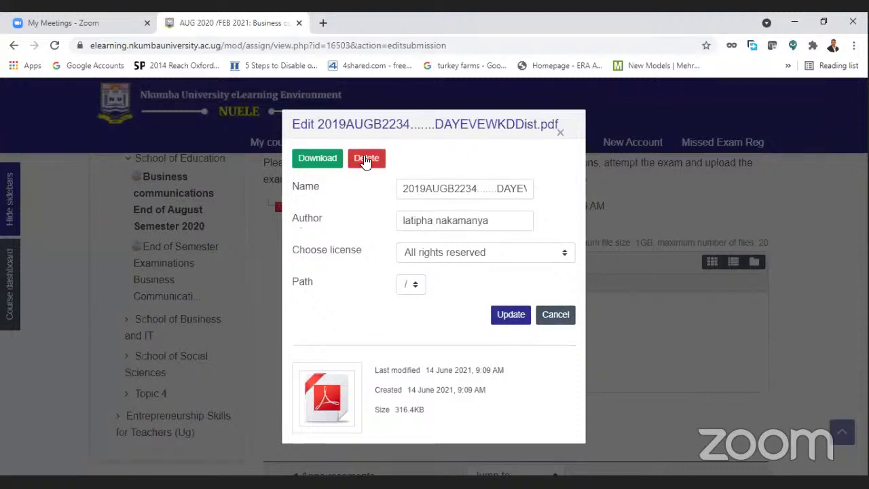
click(511, 319)
scroll(557, 353, down, 3)
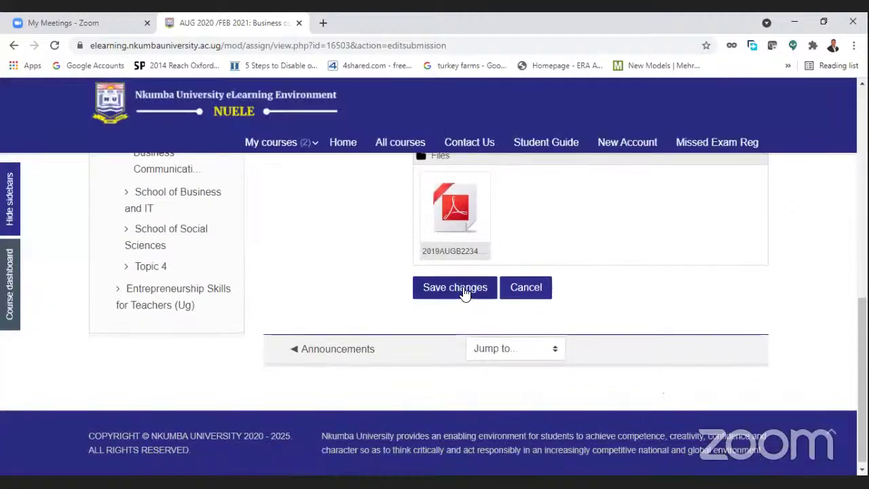
Step: Save changes and check the status remains Submitted for grading, last modified 9:11 AM
click(465, 292)
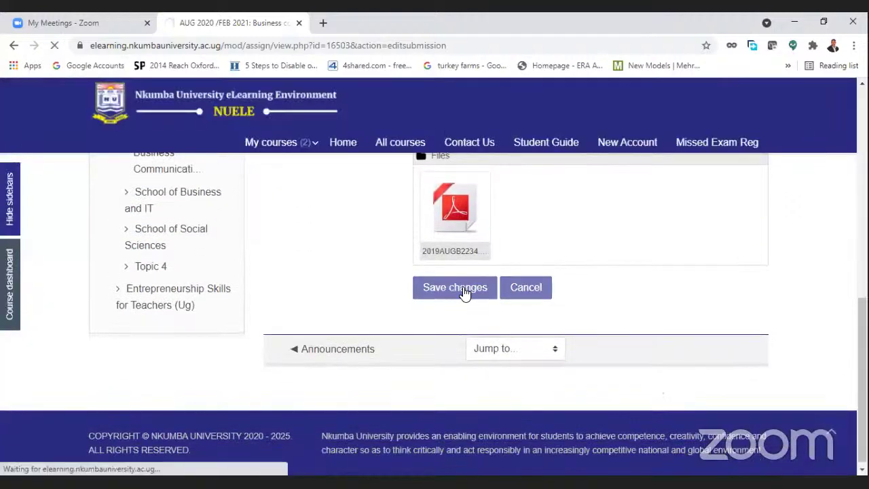
scroll(469, 351, down, 3)
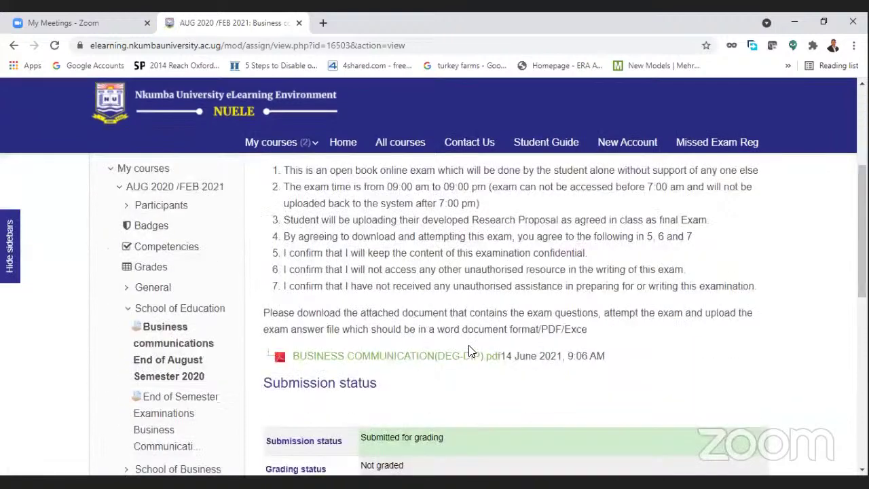
scroll(469, 352, down, 3)
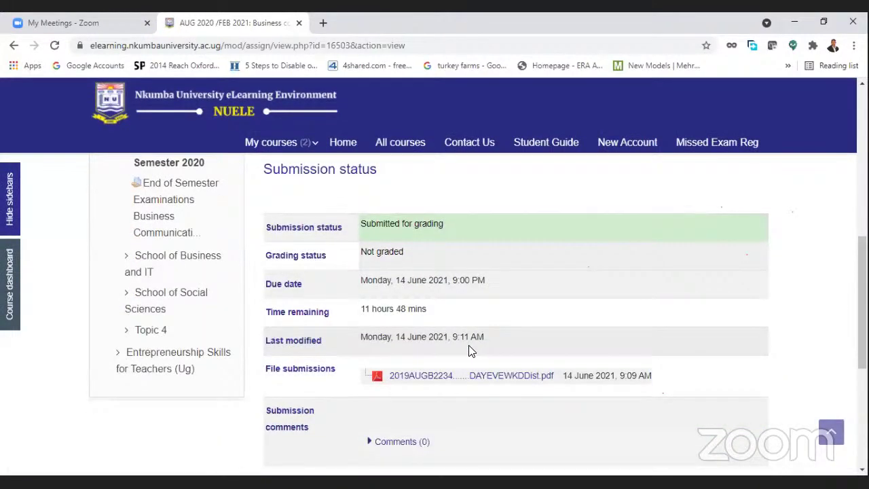
scroll(468, 352, down, 2)
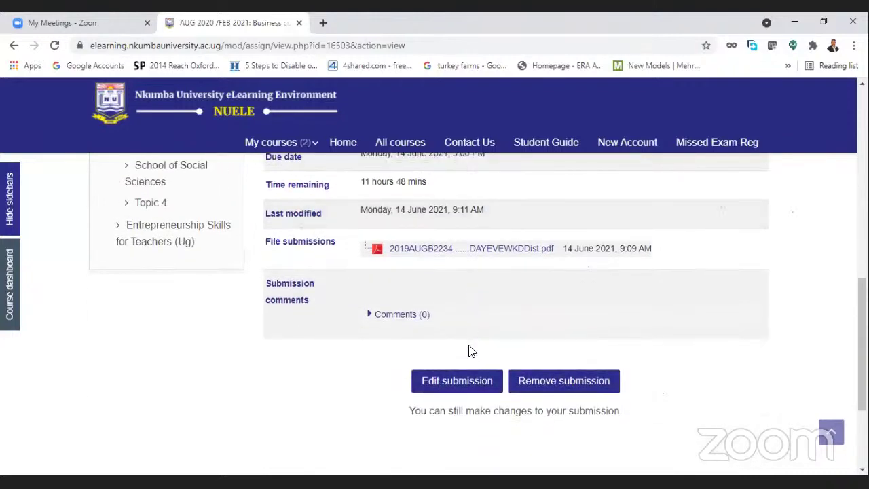
scroll(472, 352, up, 4)
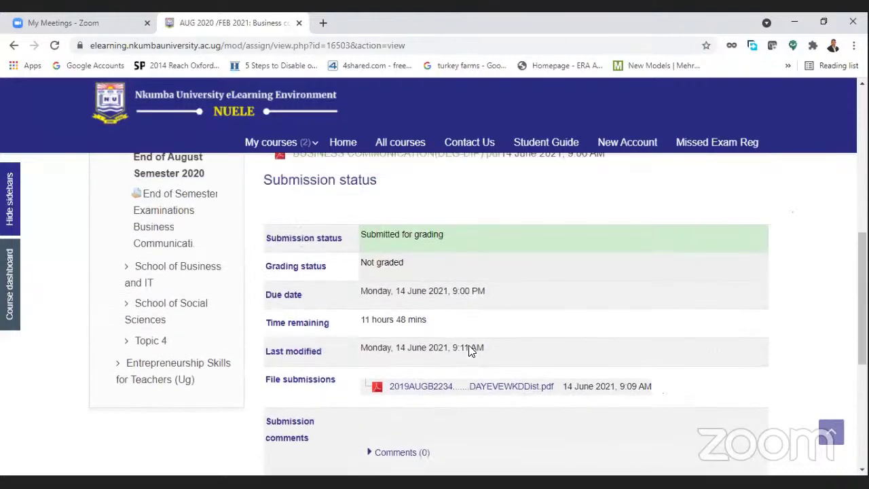
scroll(469, 347, up, 5)
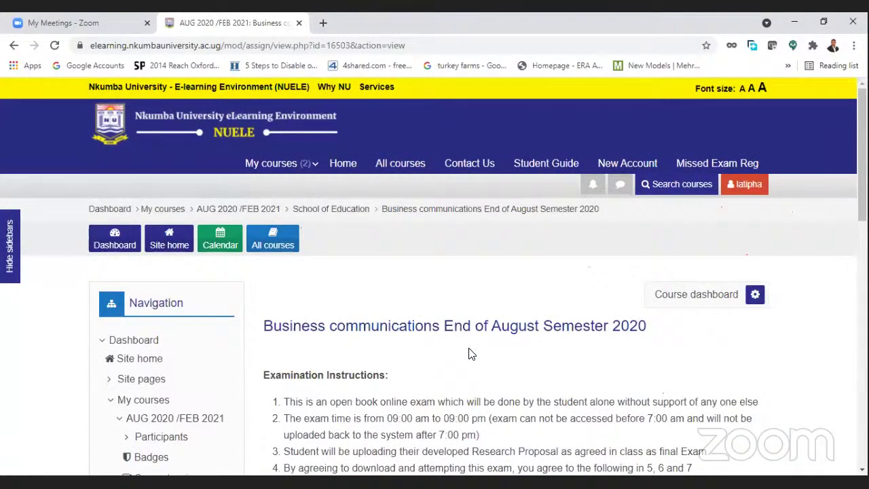
scroll(472, 353, down, 2)
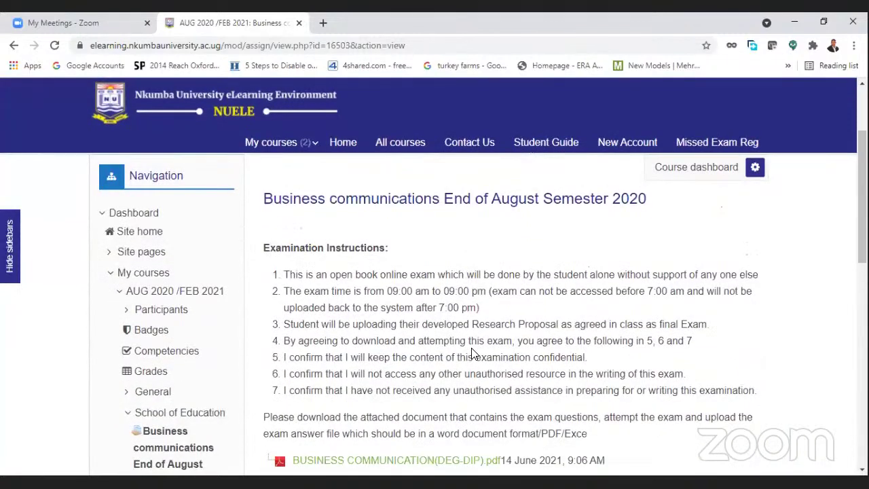
scroll(473, 354, down, 2)
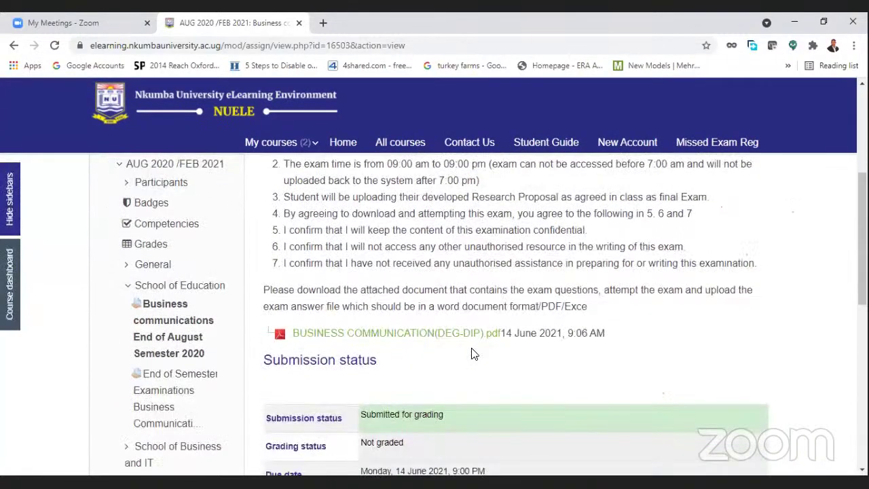
scroll(474, 353, down, 2)
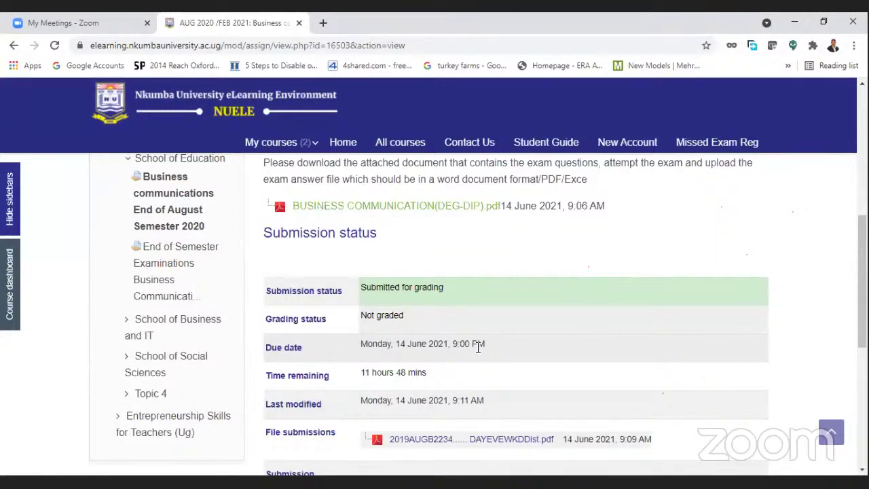
scroll(519, 373, down, 5)
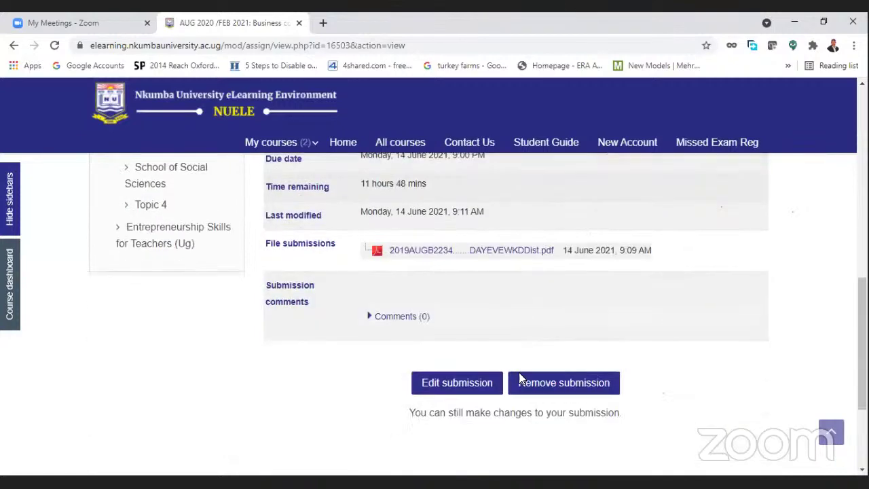
scroll(520, 374, up, 15)
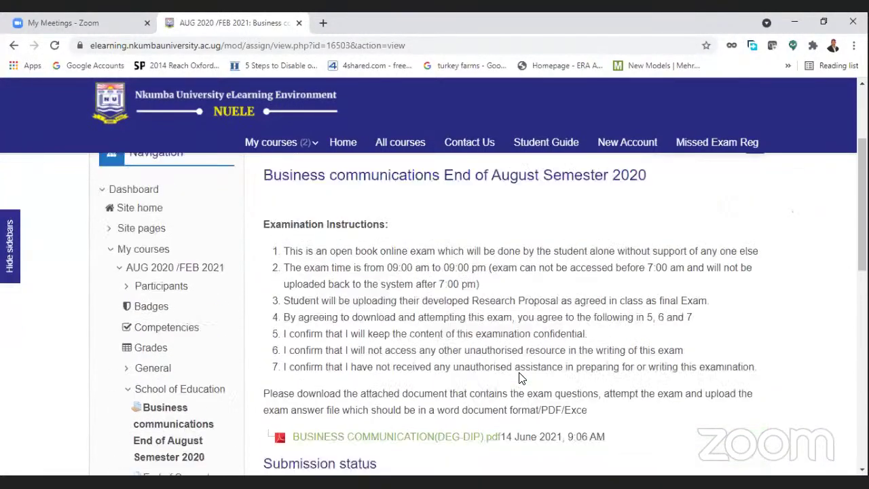
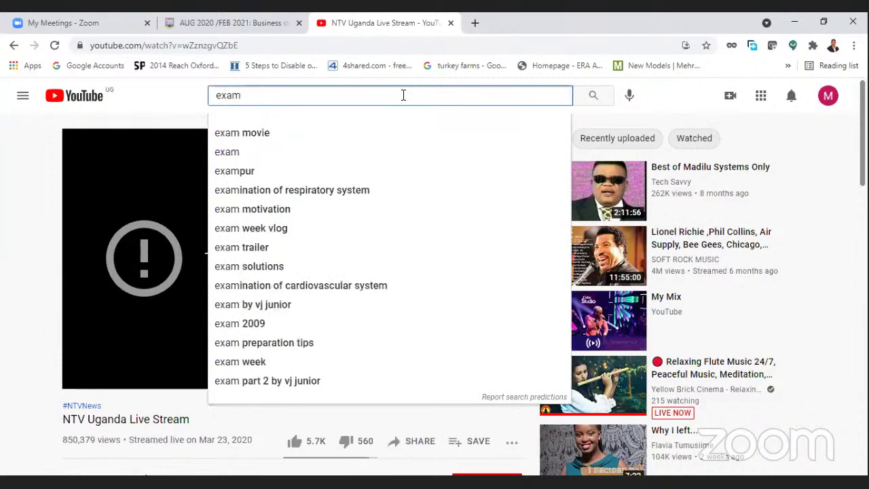
Step: Search YouTube for 'exams on nuele'
key(BackSpace)
text(s )
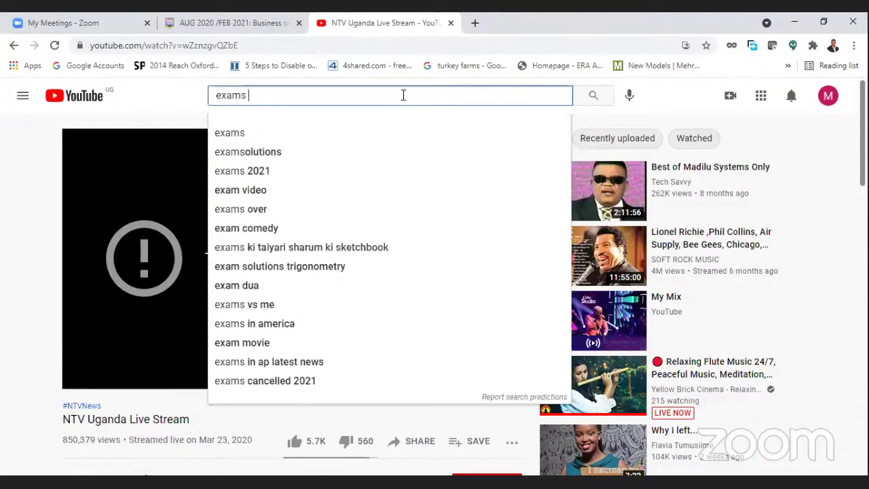
text(on nuele)
key(Return)
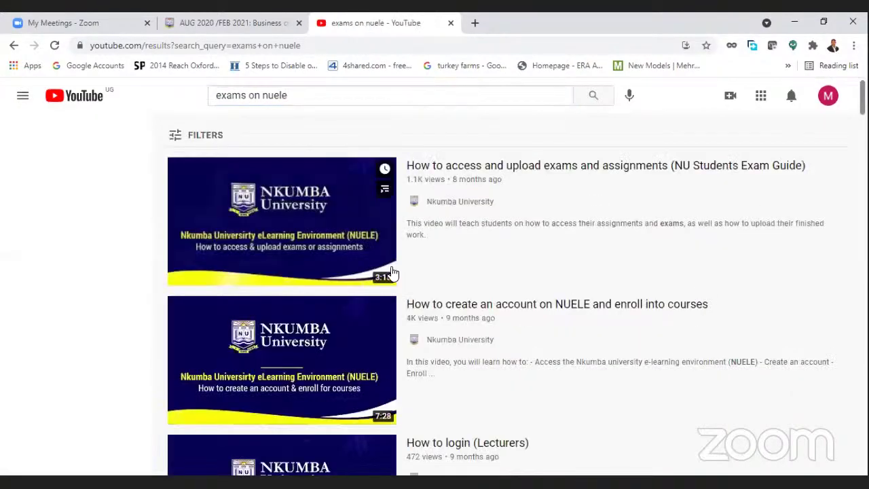
Step: Play the NUELE exams and assignments guide, muting and skipping the ad, then jump to 0:17
click(549, 167)
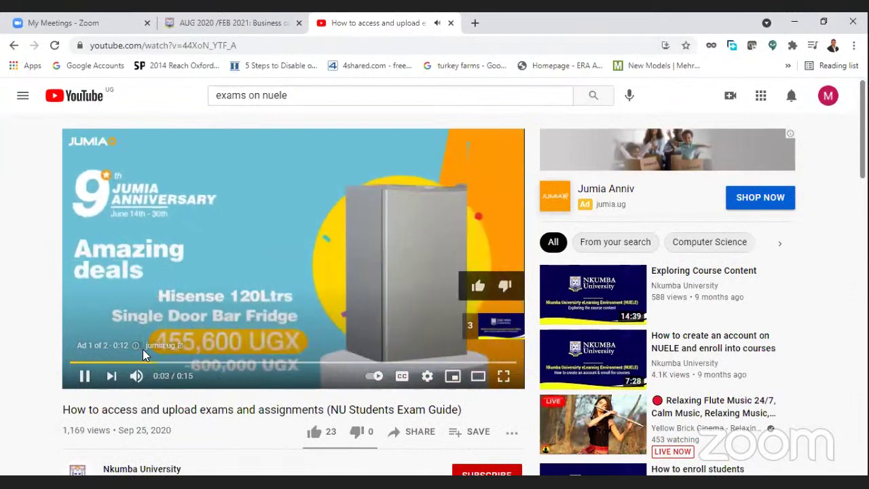
click(137, 376)
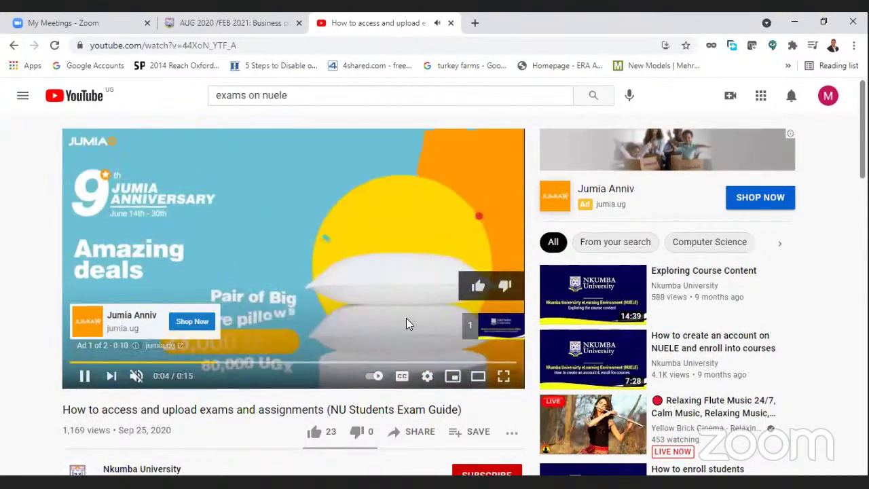
click(511, 327)
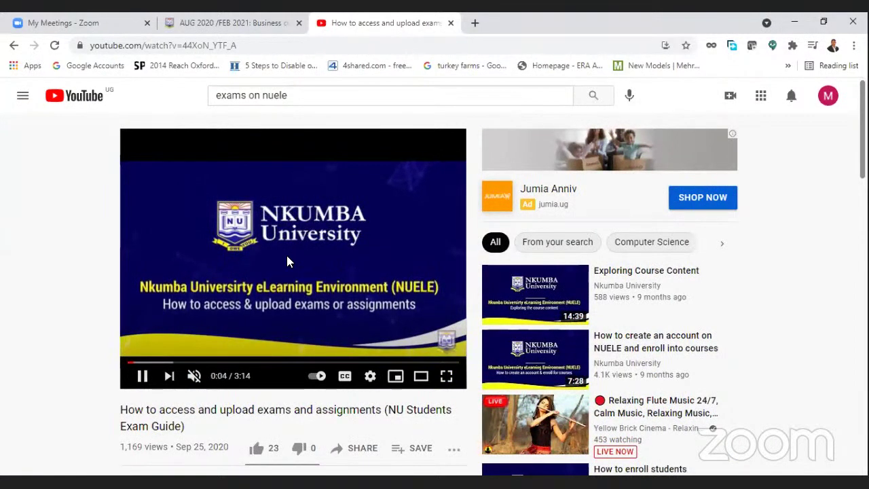
click(161, 363)
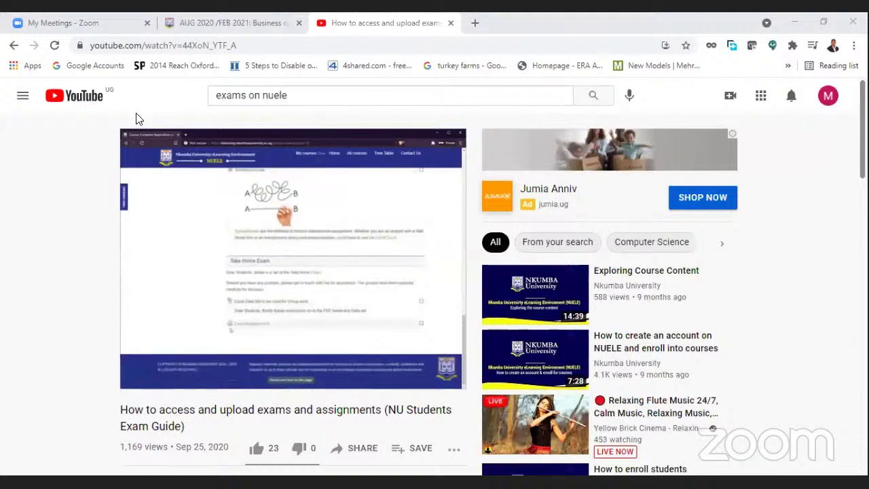
Step: Go to gmail.com from the address bar
click(266, 44)
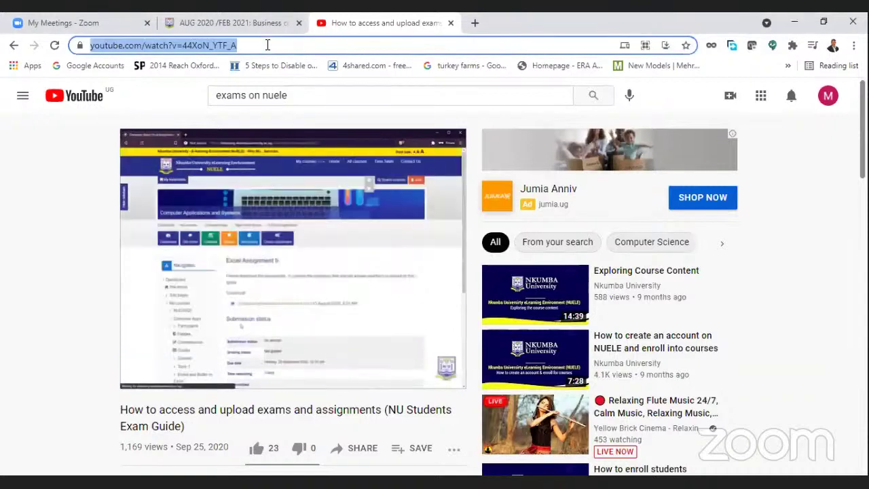
text(gmail)
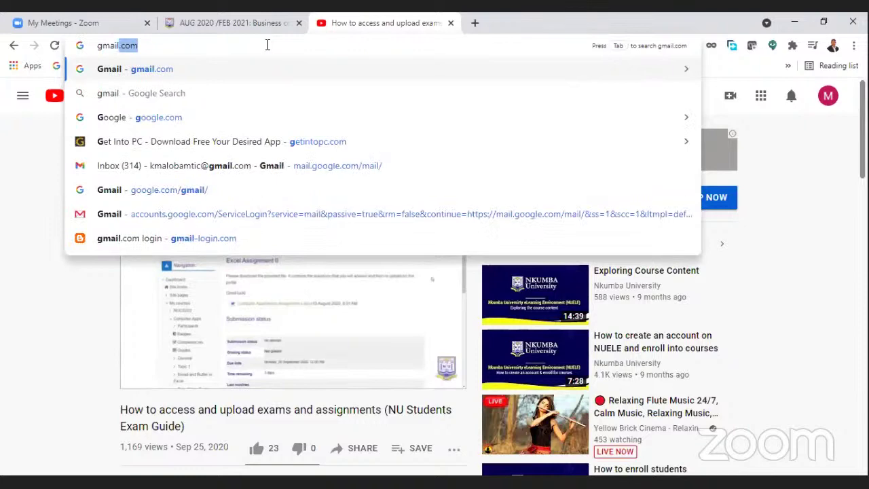
key(Return)
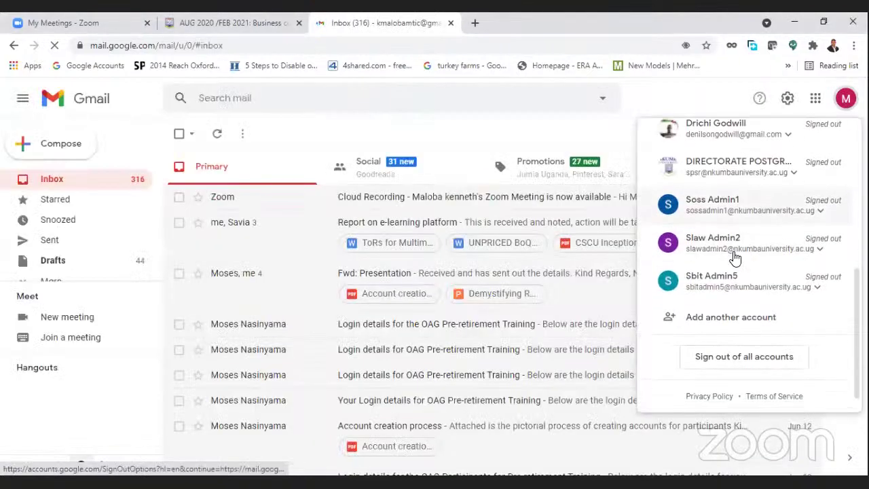
Step: Add another Google account using an unlisted account, selecting the prefilled email
click(748, 380)
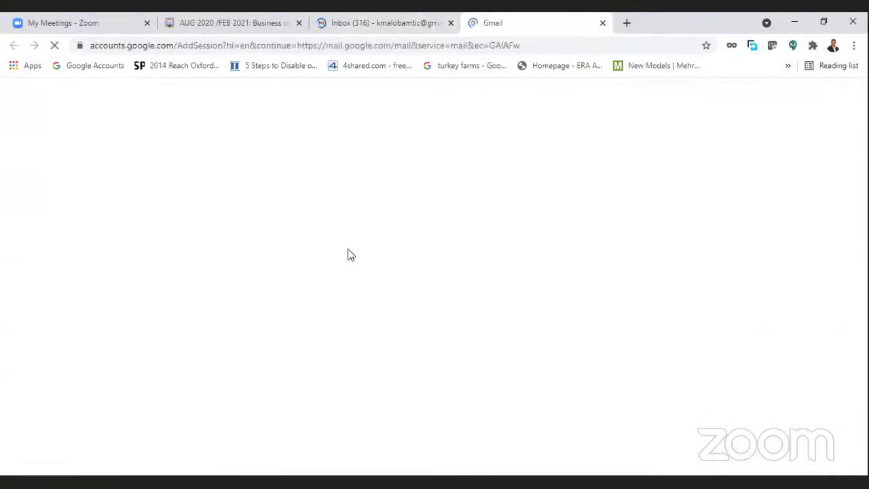
scroll(481, 238, down, 3)
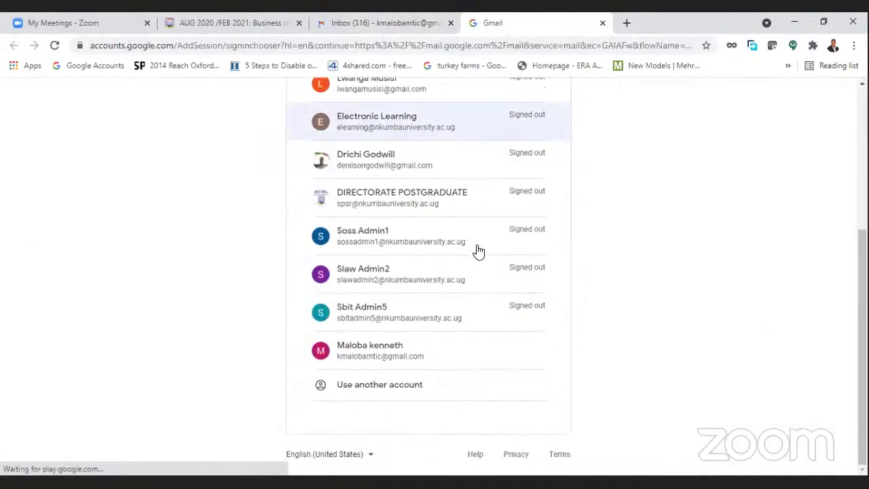
click(386, 384)
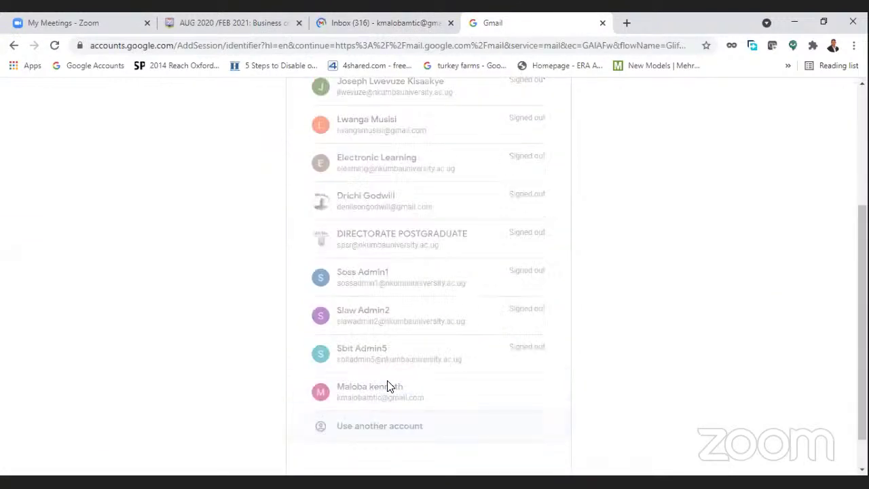
drag(465, 256, 262, 205)
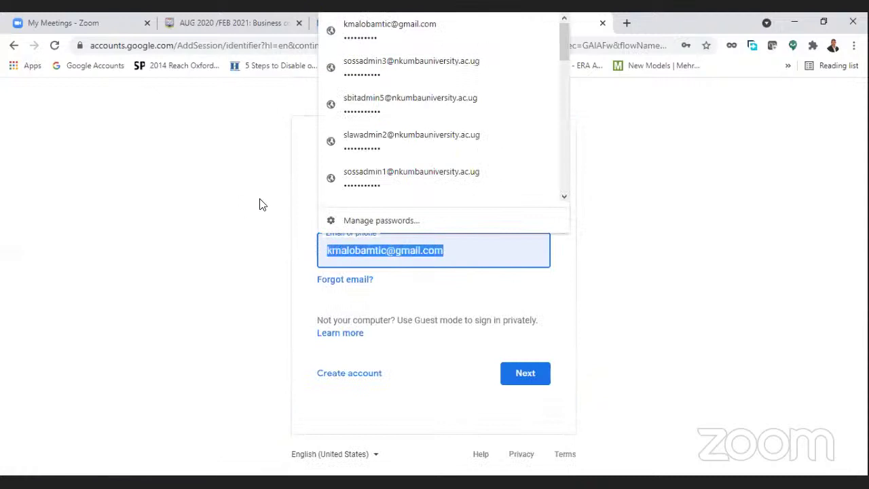
Step: Replace the email with the saved university address and continue to the password step
key(BackSpace)
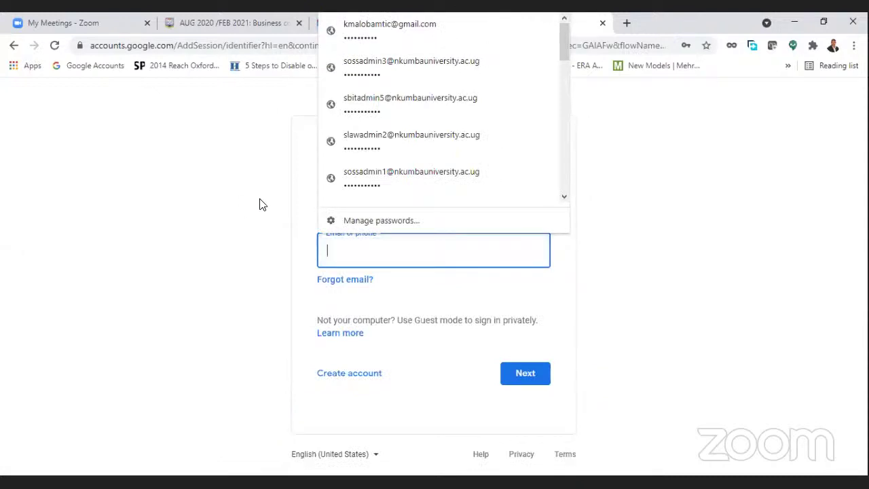
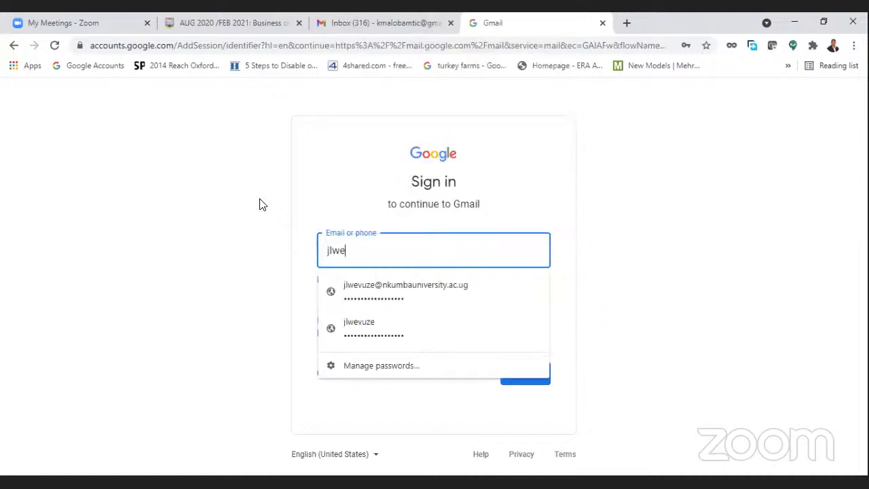
click(385, 280)
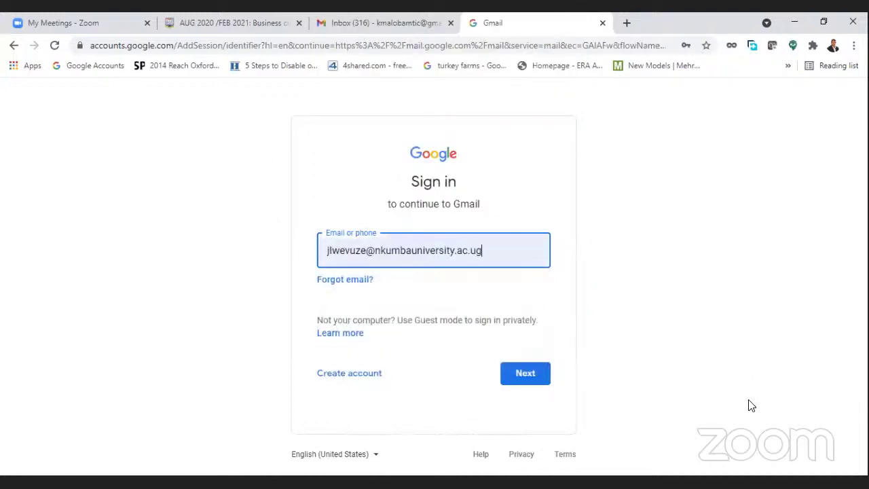
drag(510, 249, 312, 251)
click(134, 197)
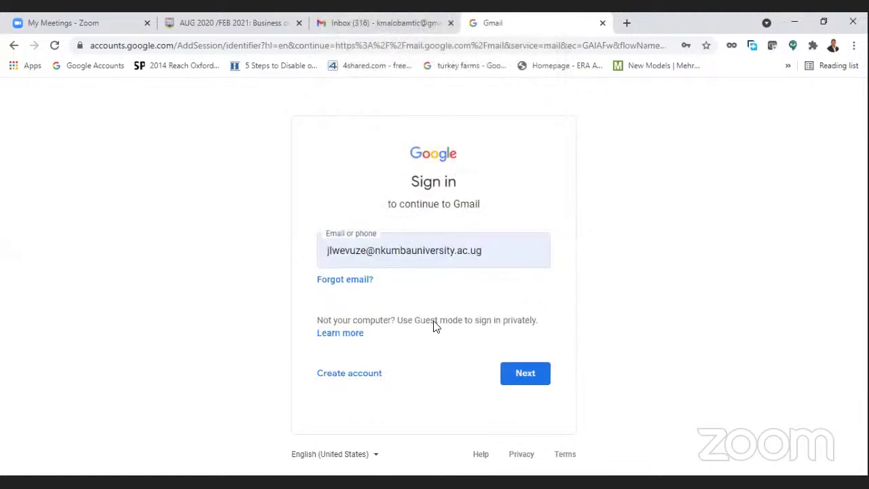
click(517, 375)
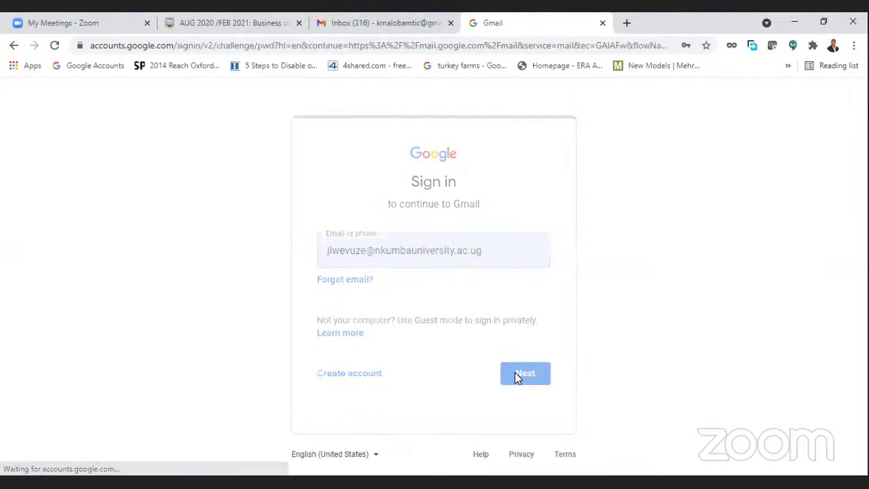
Step: Enter the account password and submit it, opening the 88-message university inbox
drag(401, 264, 250, 254)
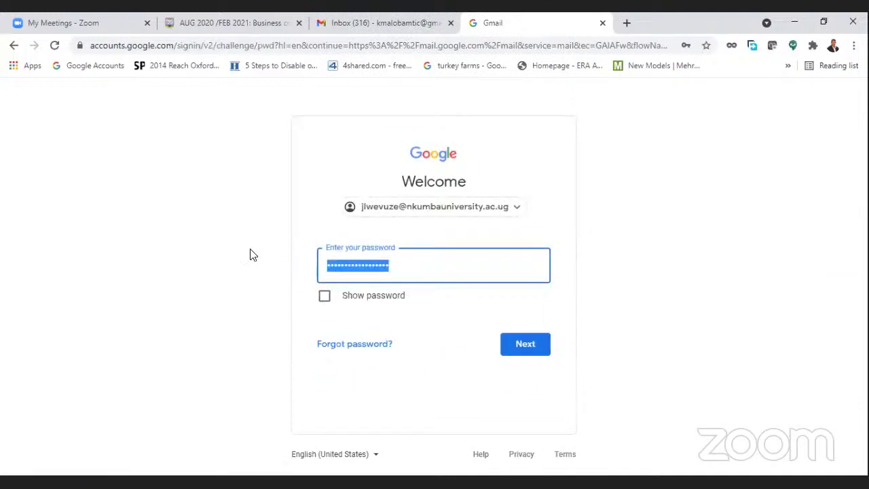
key(BackSpace)
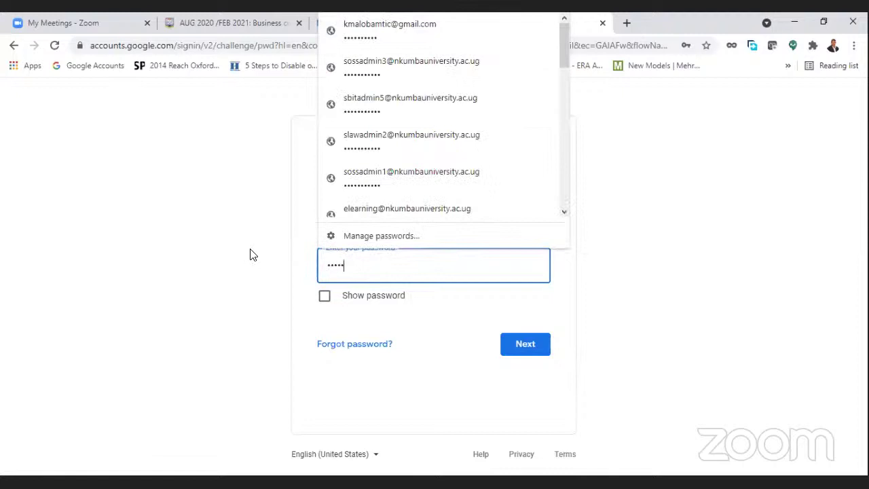
text(••••••••••)
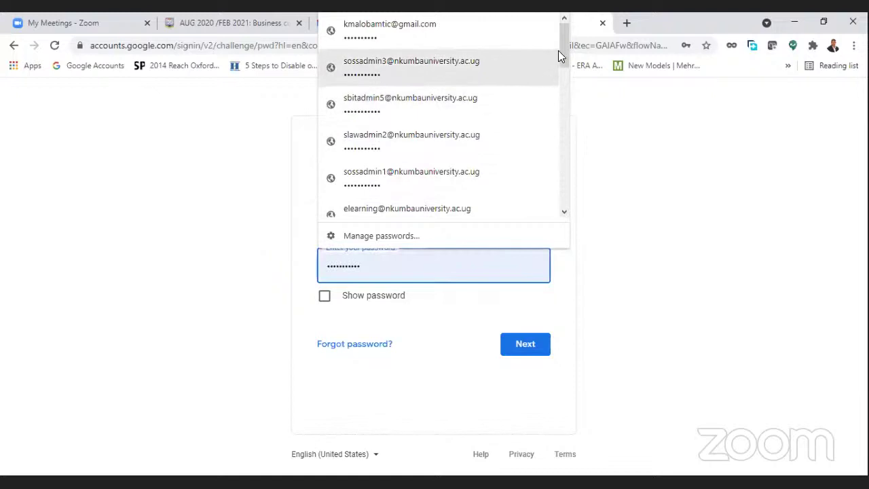
drag(561, 53, 584, 160)
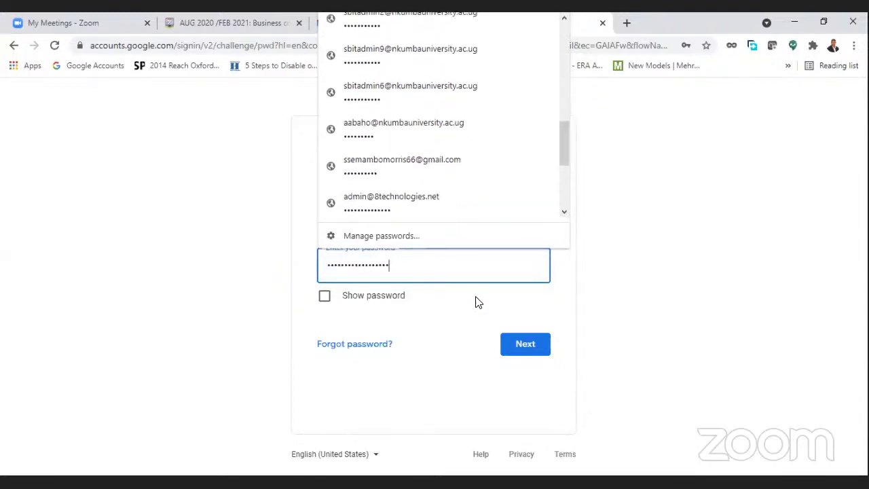
click(325, 296)
click(325, 296)
click(530, 343)
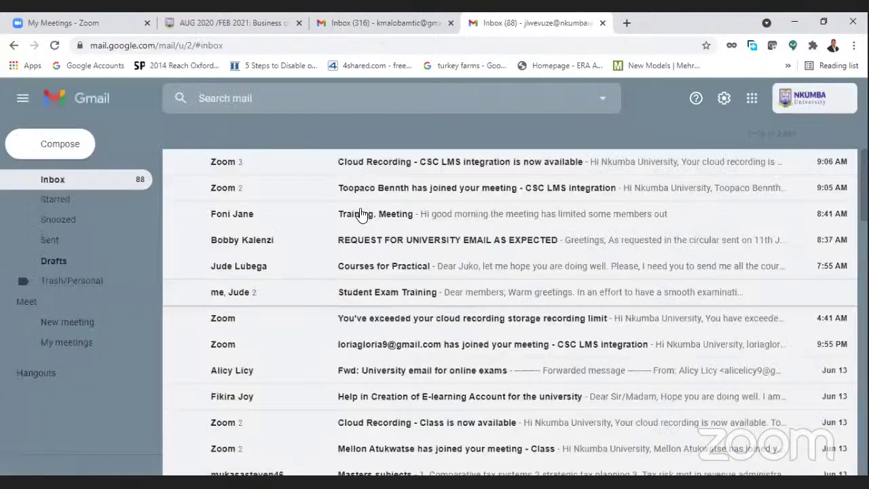
scroll(461, 272, down, 3)
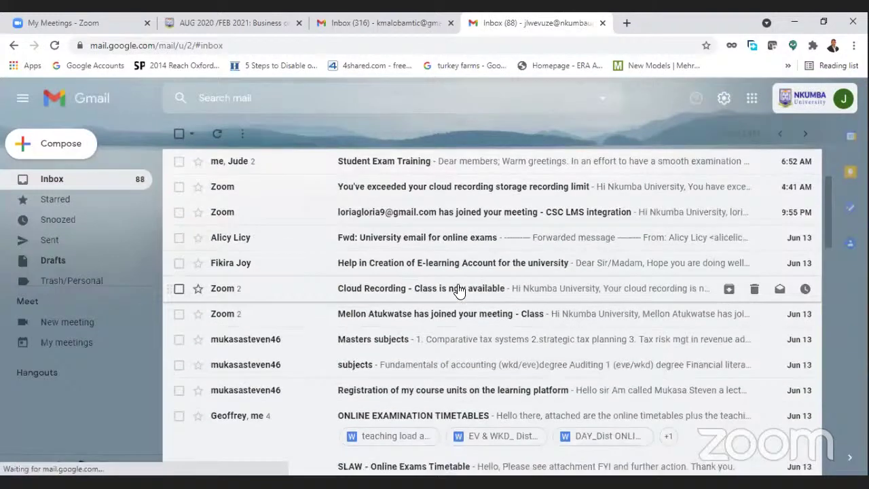
scroll(459, 290, up, 3)
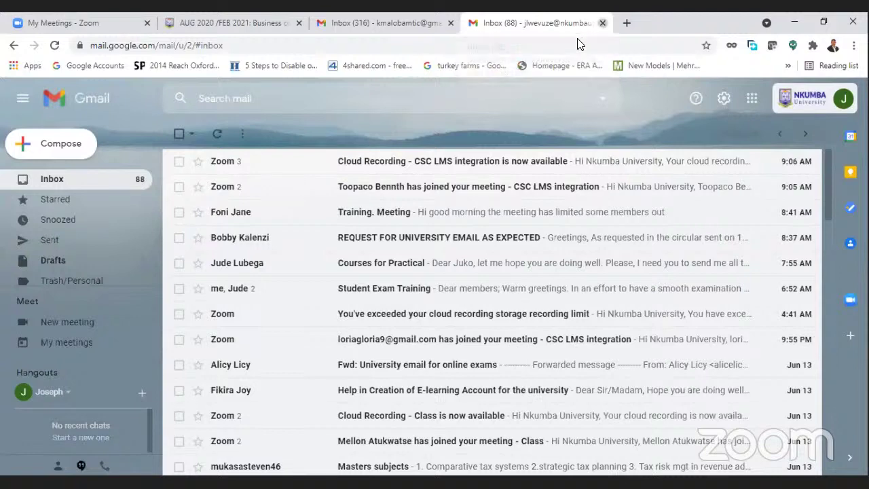
Step: Close the 'Inbox (88)' tab and the 'Inbox (316)' tab
click(602, 23)
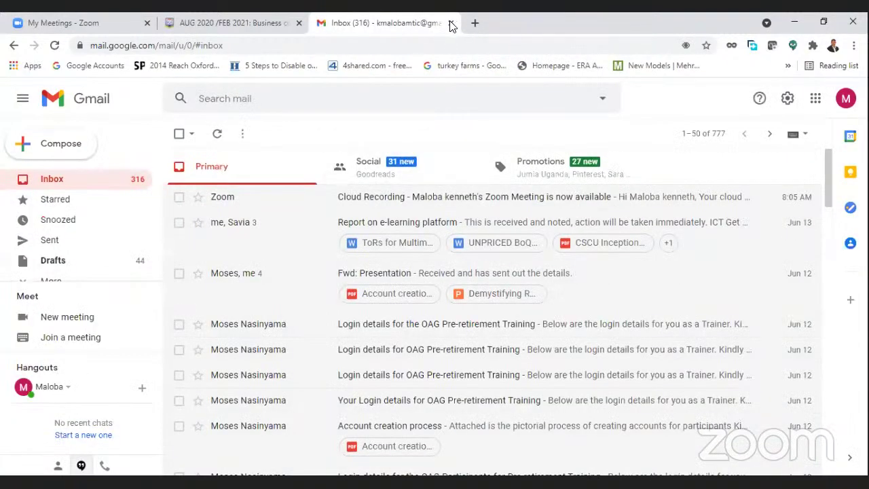
click(450, 23)
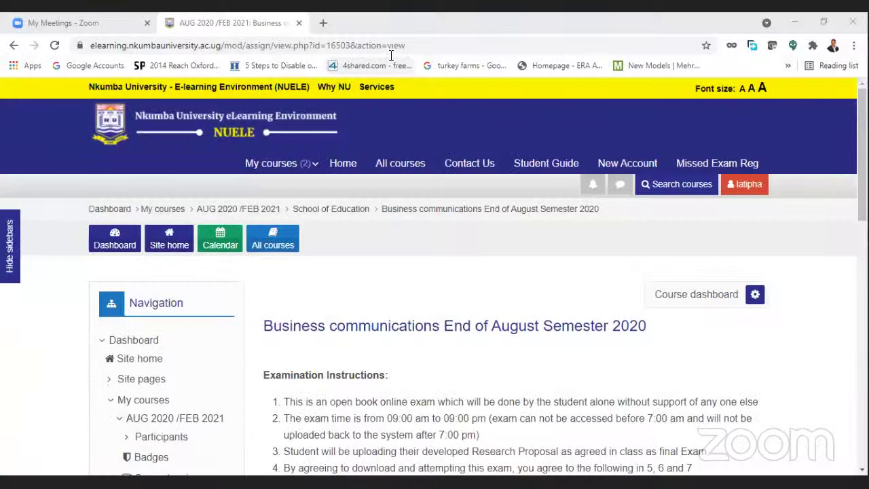
Step: Replace the e-learning address with the student.nkumbauniversity.ac.ug/portal-2.3 student portal login page
click(391, 55)
text(stu)
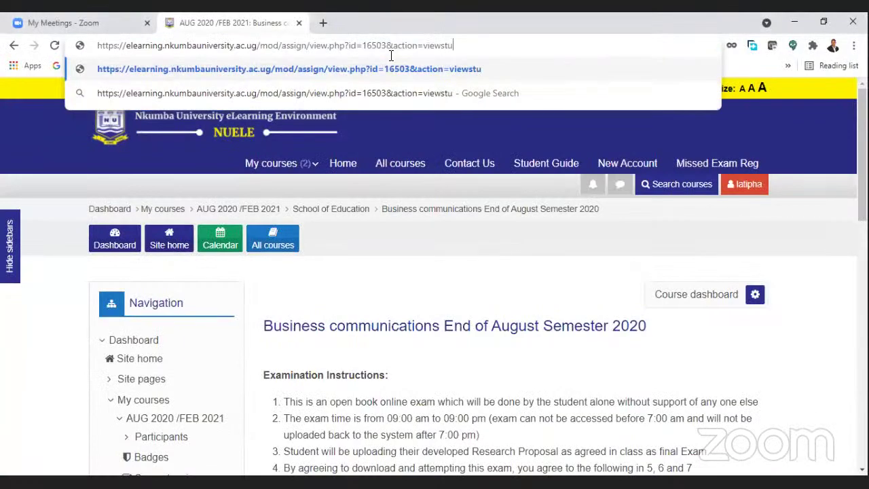
click(112, 128)
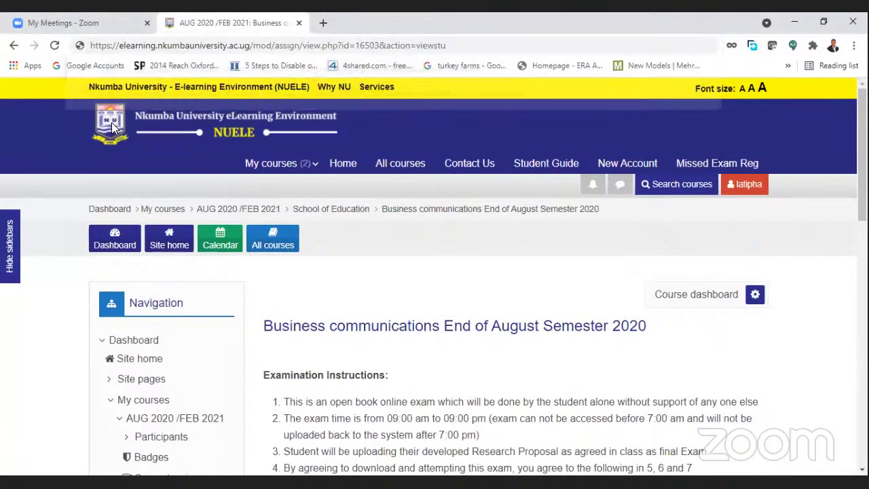
click(479, 49)
key(BackSpace)
key(BackSpace)
key(BackSpace)
key(BackSpace)
key(BackSpace)
key(BackSpace)
key(BackSpace)
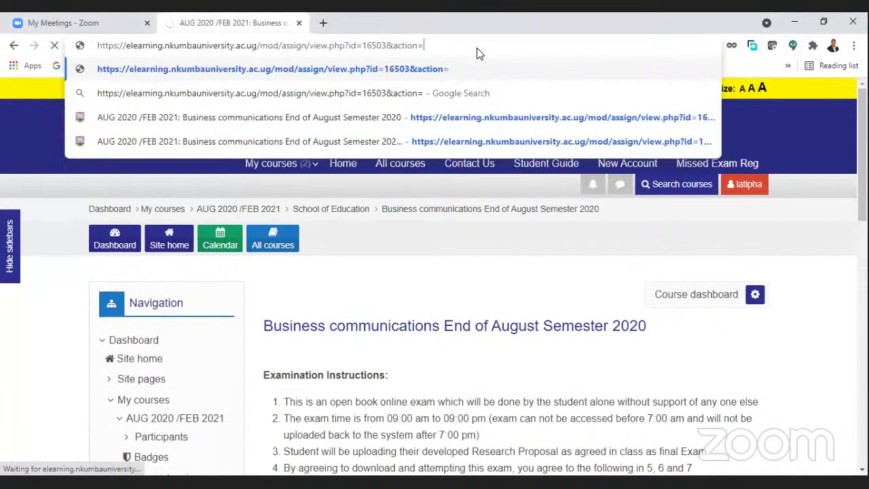
key(BackSpace)
key(BackSpace)
key(BackSpace)
key(BackSpace)
key(BackSpace)
key(BackSpace)
key(BackSpace)
key(BackSpace)
key(BackSpace)
key(BackSpace)
key(BackSpace)
key(BackSpace)
key(BackSpace)
key(BackSpace)
key(BackSpace)
key(BackSpace)
key(BackSpace)
key(BackSpace)
key(BackSpace)
key(BackSpace)
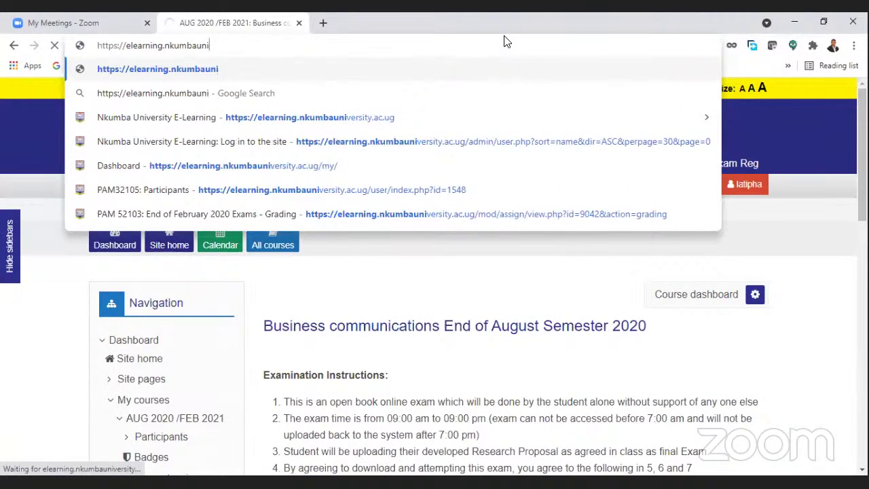
key(BackSpace)
key(BackSpace)
key(BackSpace)
key(BackSpace)
key(BackSpace)
key(BackSpace)
key(BackSpace)
key(BackSpace)
key(BackSpace)
key(BackSpace)
key(BackSpace)
key(BackSpace)
key(BackSpace)
key(BackSpace)
key(BackSpace)
key(BackSpace)
key(BackSpace)
key(BackSpace)
key(BackSpace)
key(BackSpace)
text(student.nkumbauniversity.ac.ug)
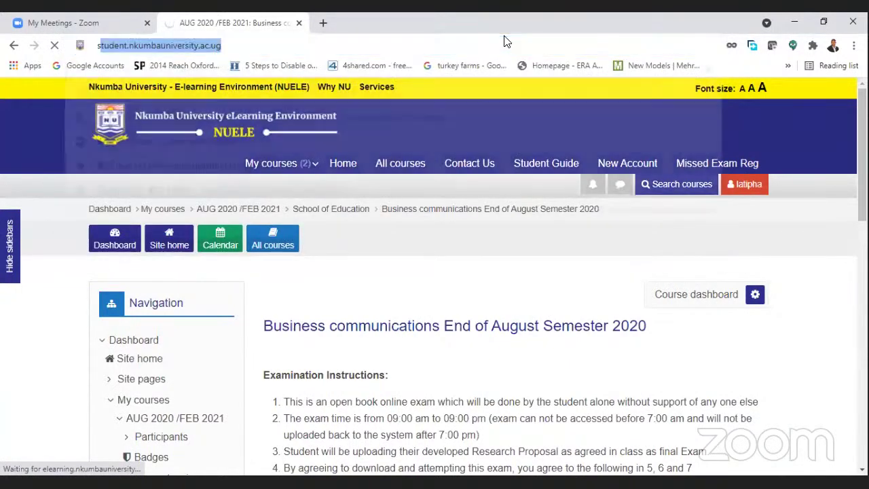
text(t)
key(Down)
key(Down)
key(Down)
key(Down)
key(Down)
key(Down)
key(Down)
key(Return)
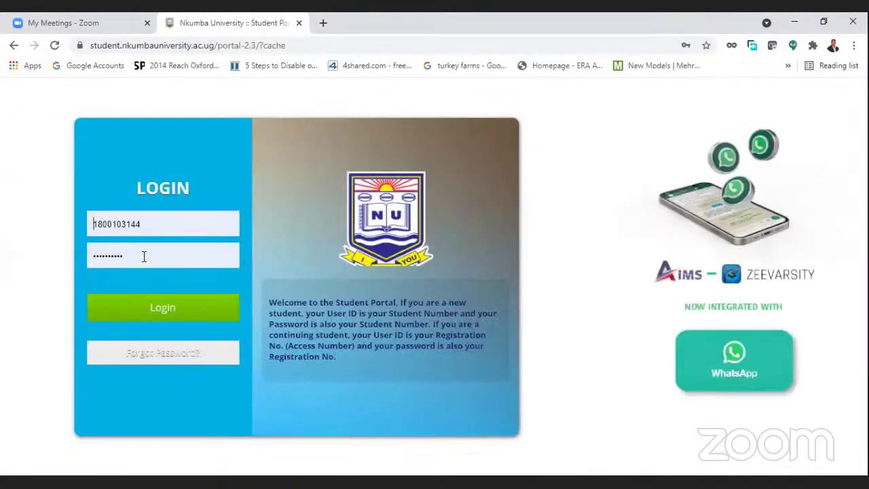
click(173, 225)
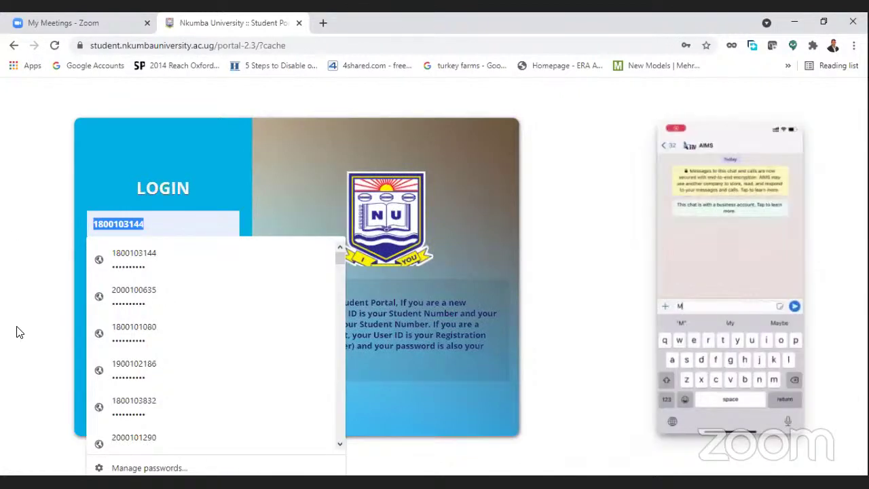
click(2, 443)
click(151, 310)
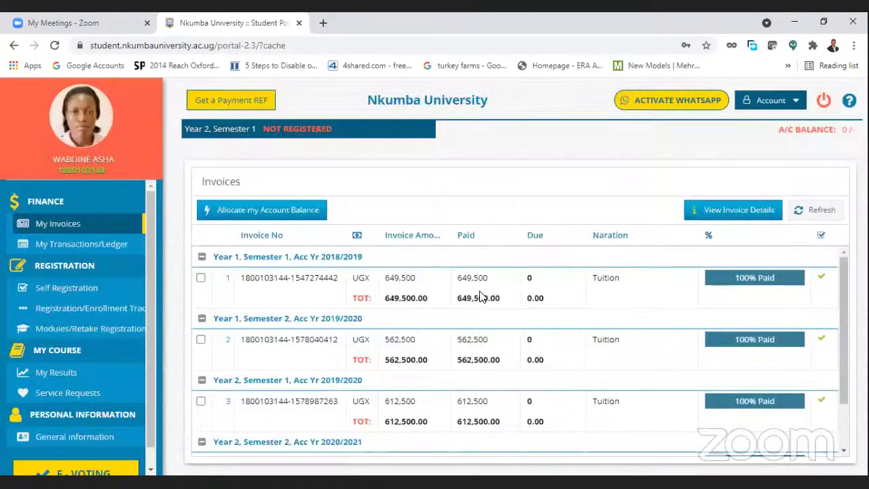
click(229, 102)
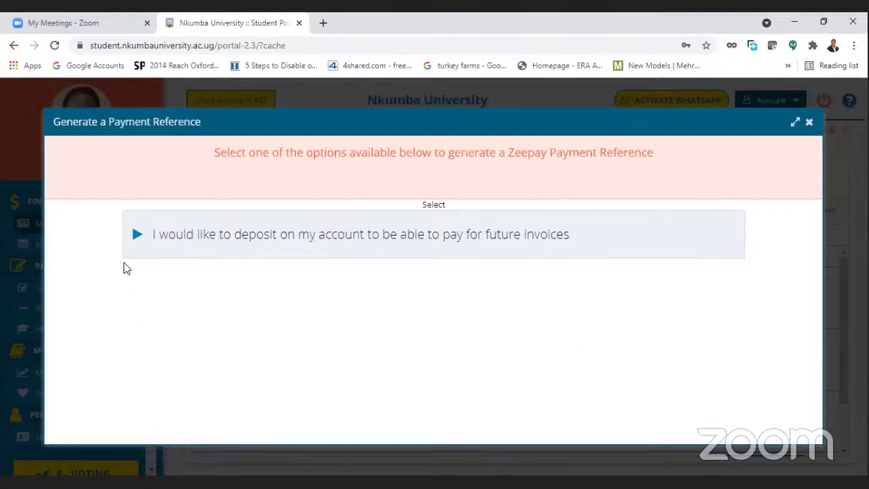
click(809, 123)
click(823, 99)
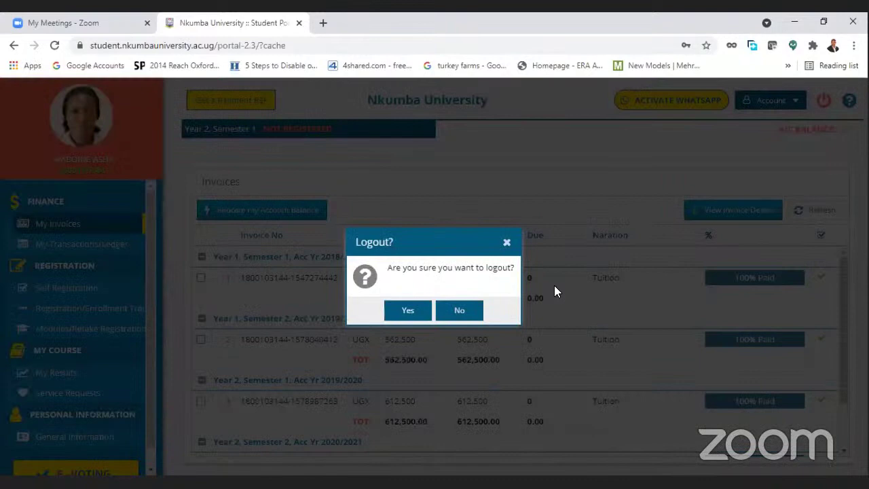
click(408, 310)
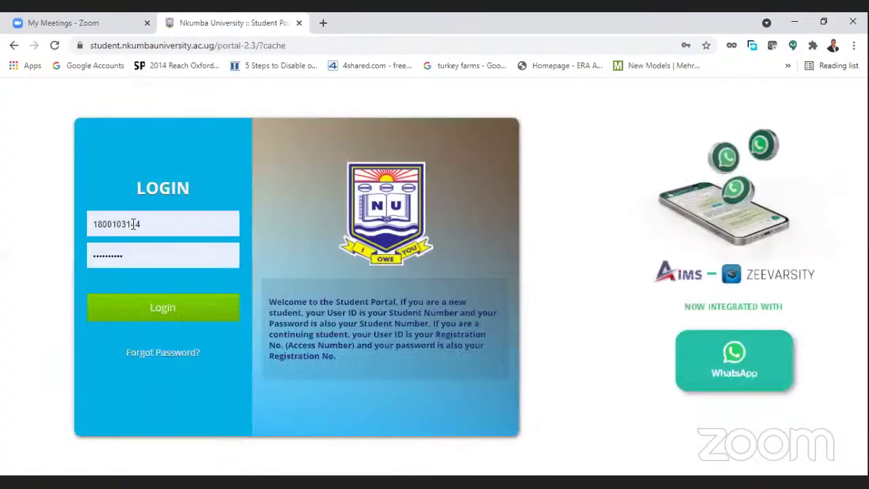
Step: Log in to the student portal with a different saved student login
click(207, 228)
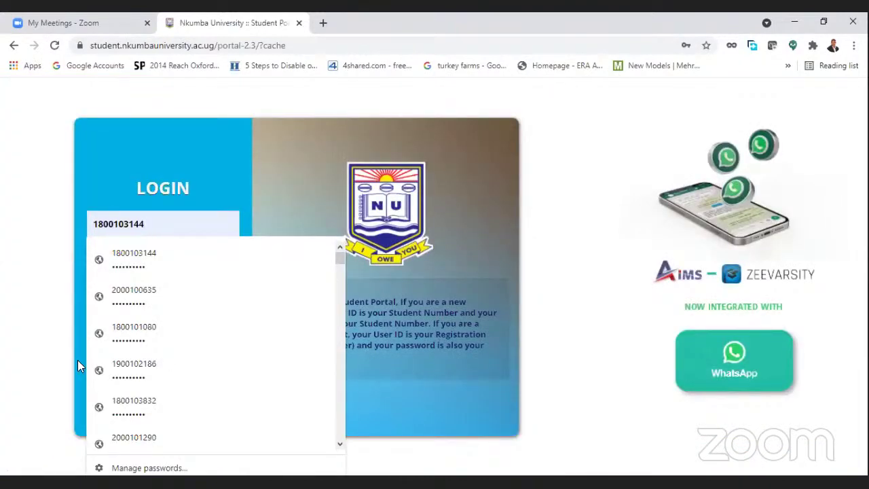
click(147, 296)
click(148, 309)
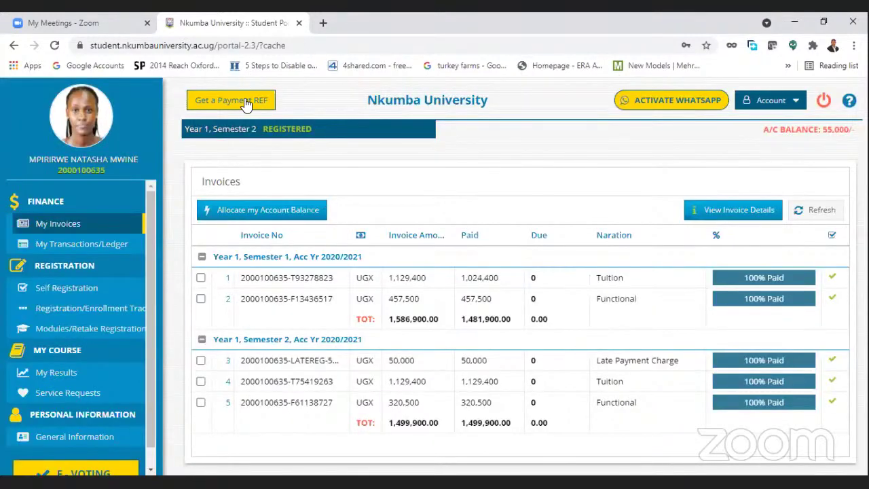
Step: Check the Get a Payment REF options, then log out of this student account
click(240, 98)
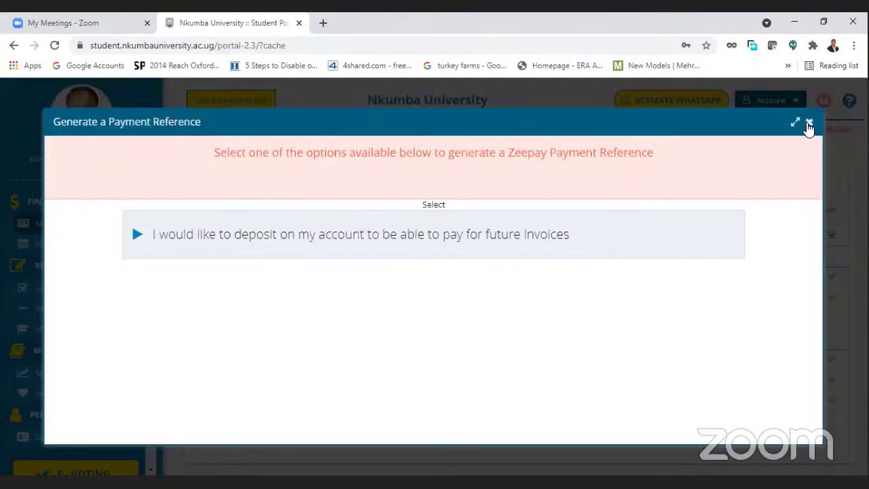
click(809, 122)
click(823, 100)
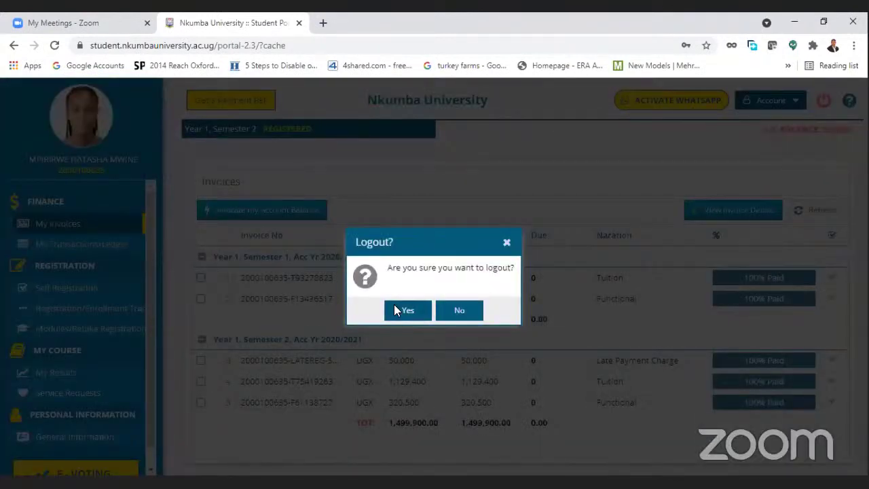
click(401, 310)
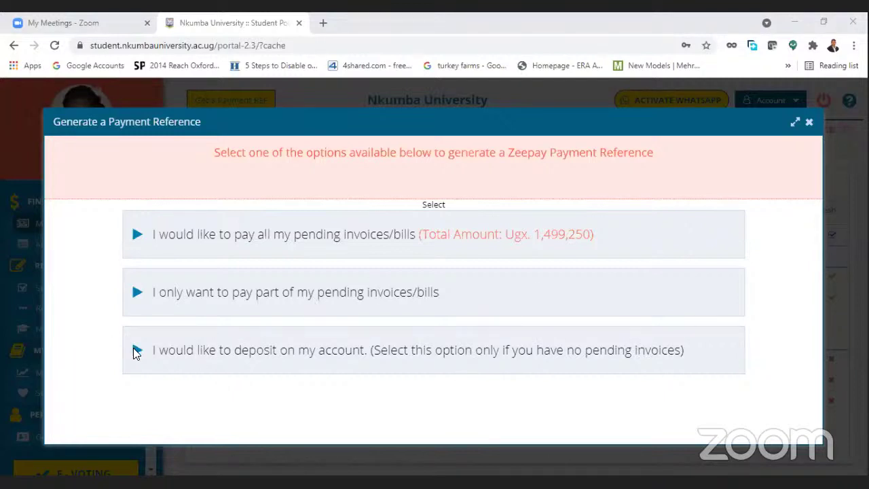
Step: Generate a Zeepay payment reference for a 150000 deposit on the account
click(136, 352)
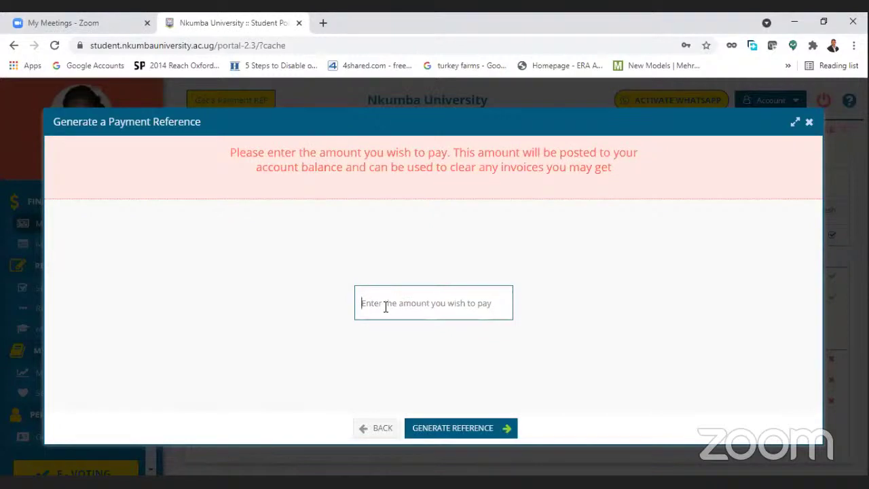
text(150)
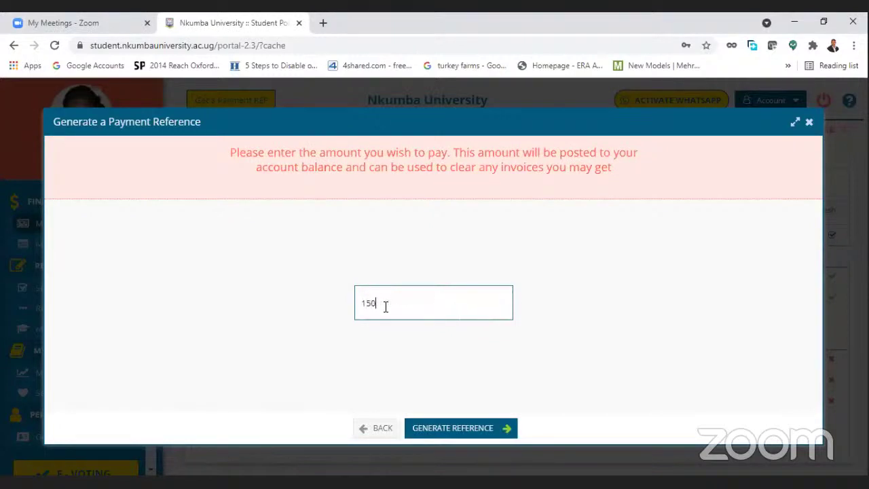
text(000)
click(618, 330)
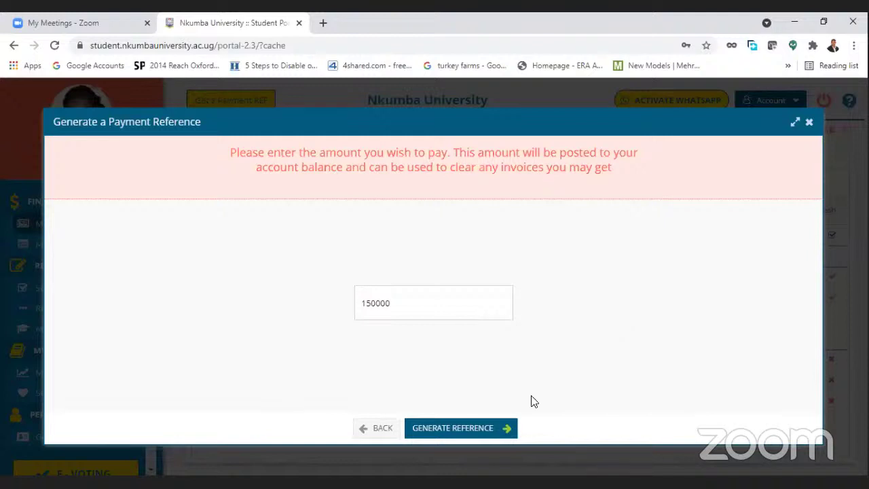
click(456, 429)
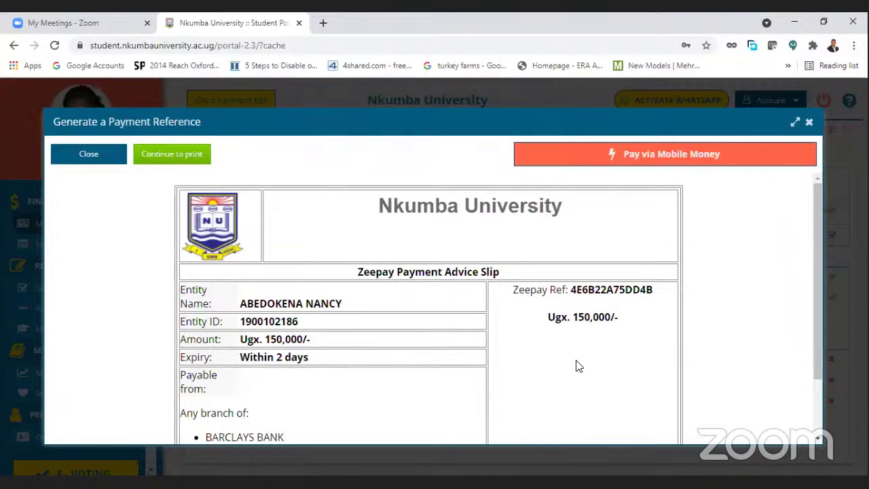
Step: Highlight the Zeepay reference code and the 'Within 2 days' expiry on the slip
drag(569, 289, 654, 292)
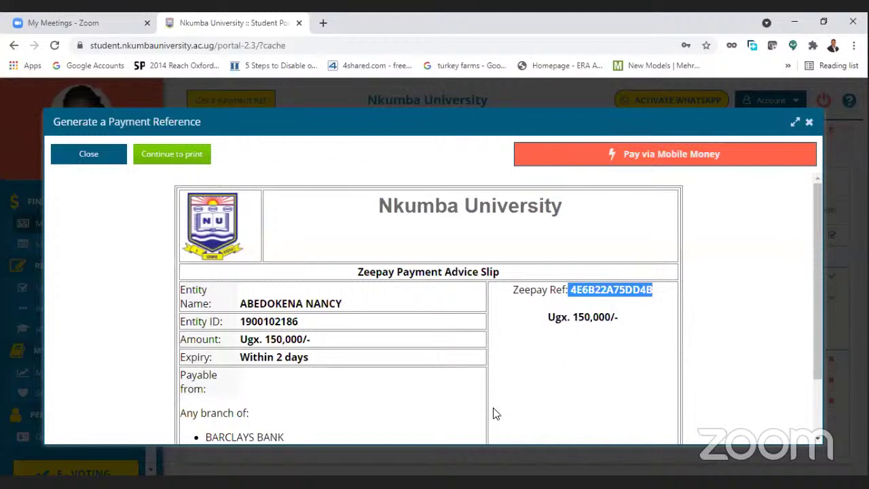
click(295, 362)
drag(309, 358, 242, 358)
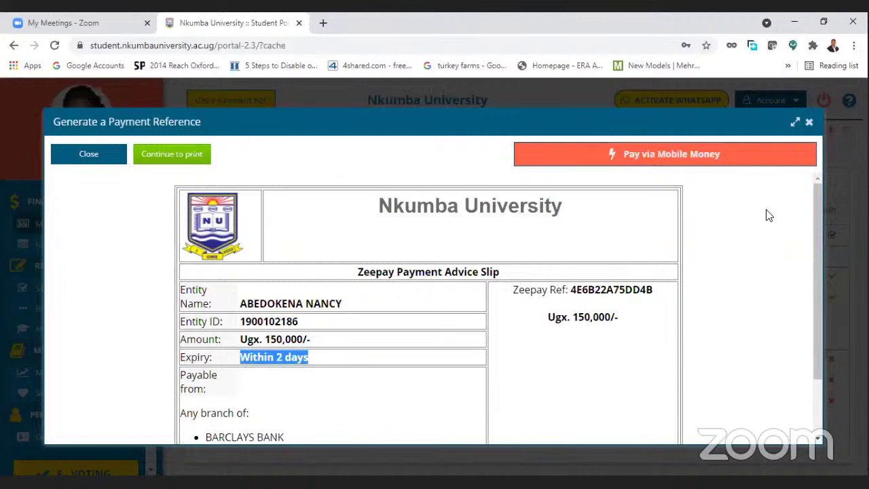
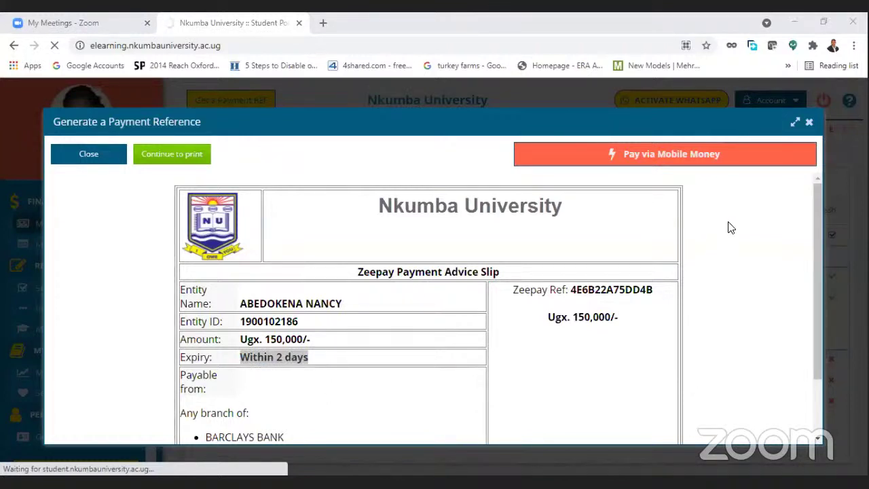
Step: Close the payment reference slip, log out of the student account, and reload the NUELE address
click(810, 123)
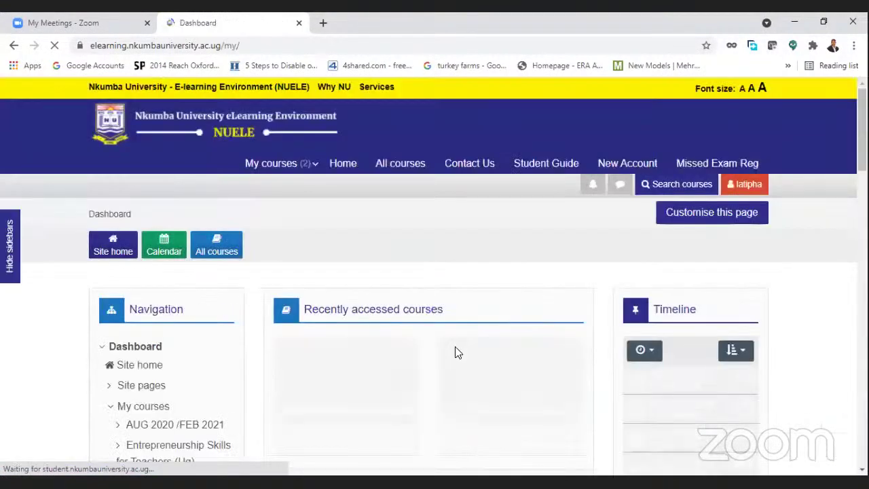
click(730, 184)
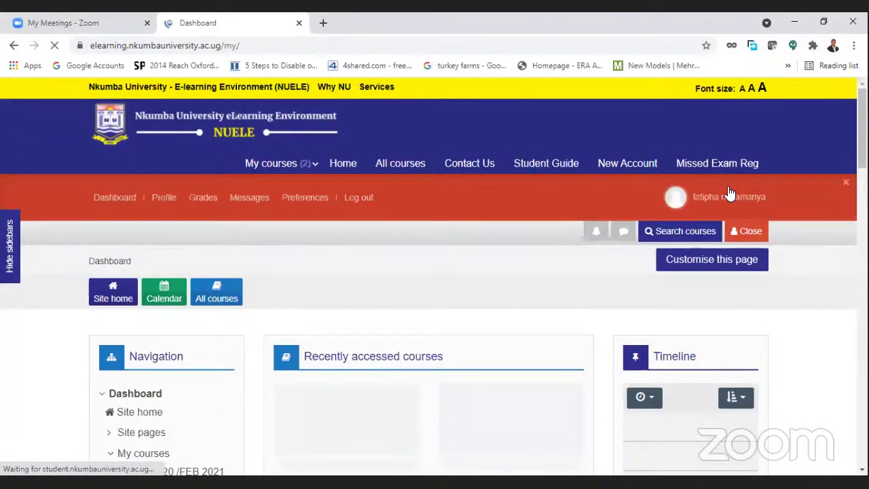
click(367, 203)
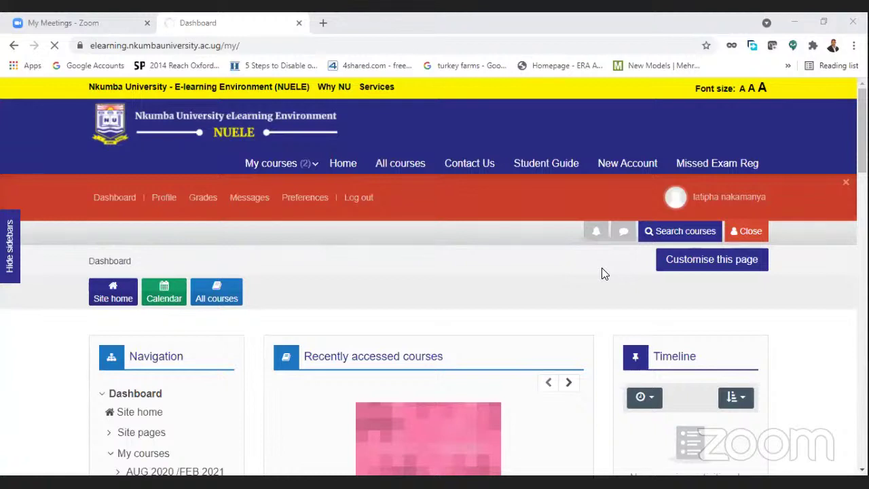
click(171, 48)
mouse_move(310, 155)
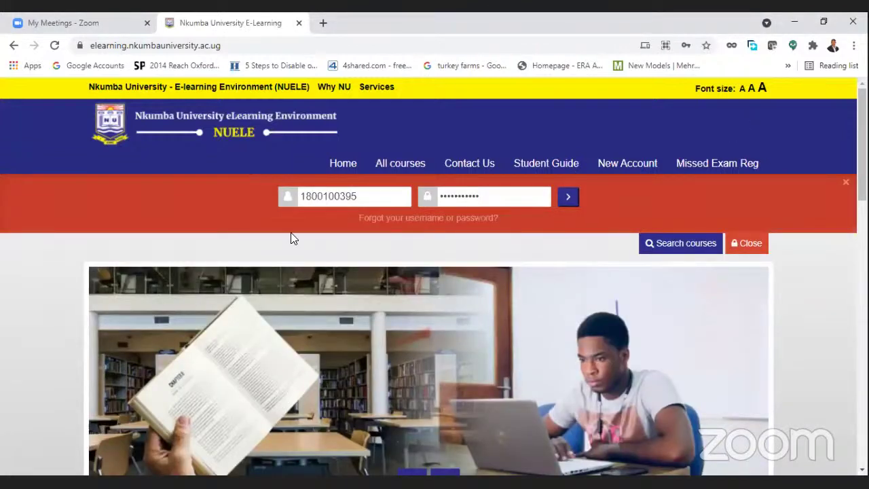
Step: Submit the Forgotten password form's Search by email address field with the account's e-mail address
click(415, 220)
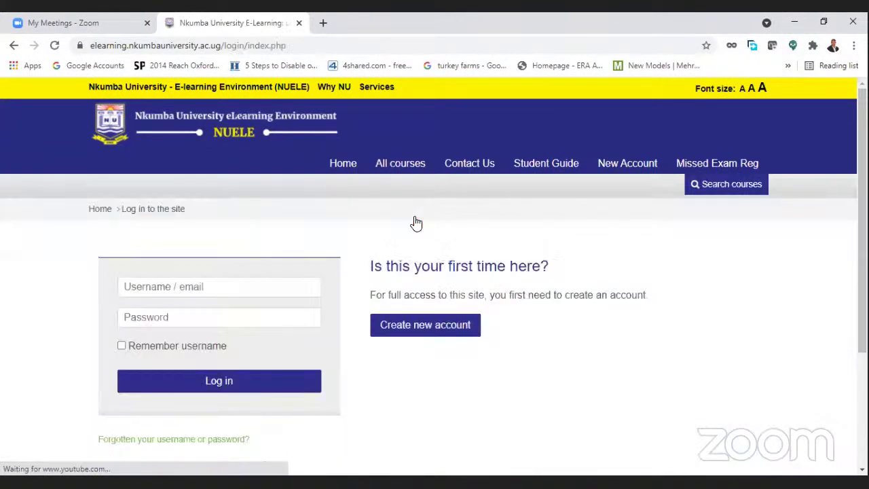
scroll(403, 392, down, 2)
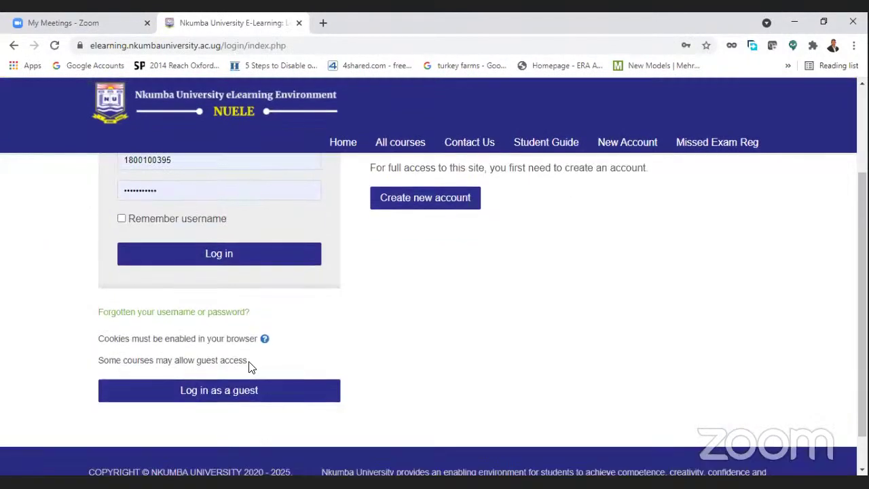
click(206, 316)
scroll(417, 334, down, 3)
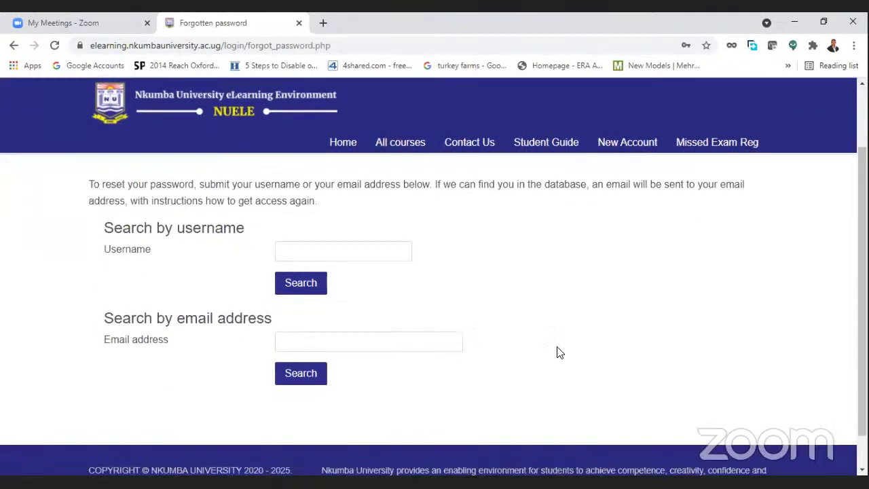
click(377, 305)
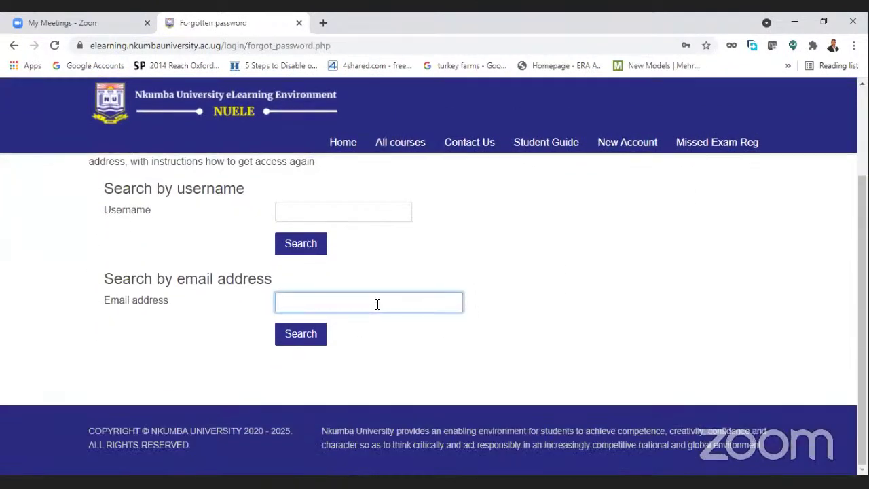
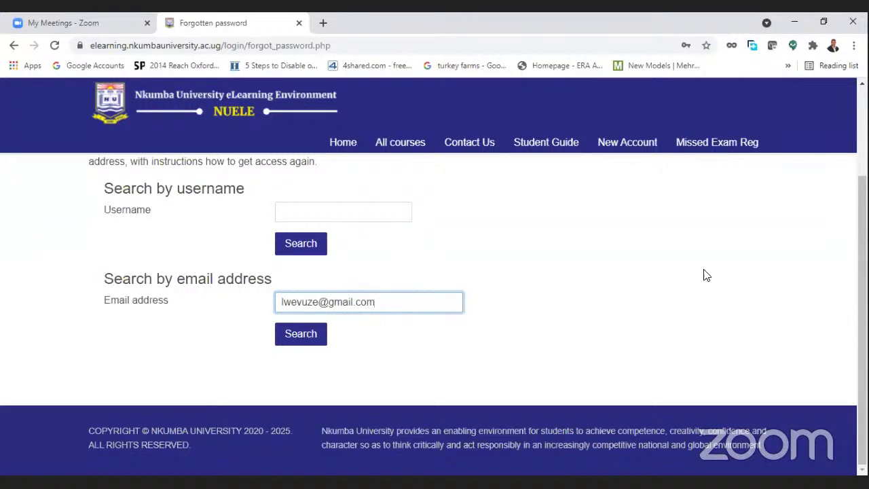
click(303, 334)
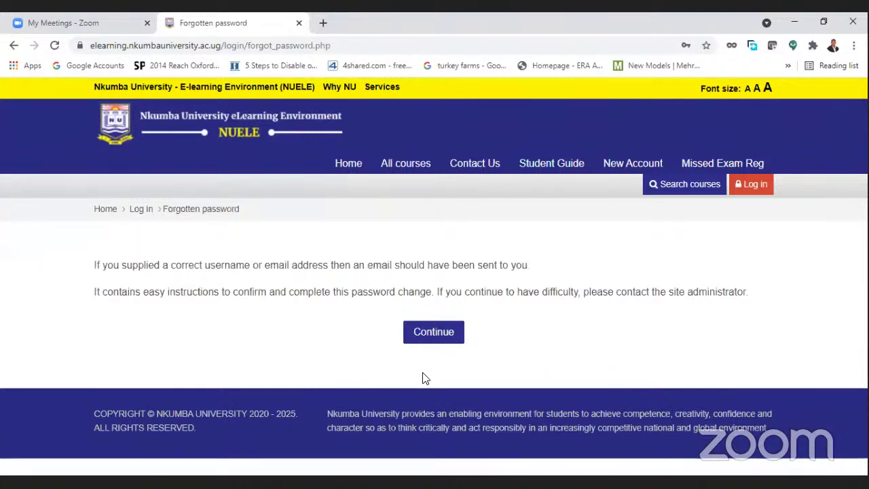
Step: Load Gmail from the address bar and check which Google accounts are signed in
click(179, 46)
text(gmail.com)
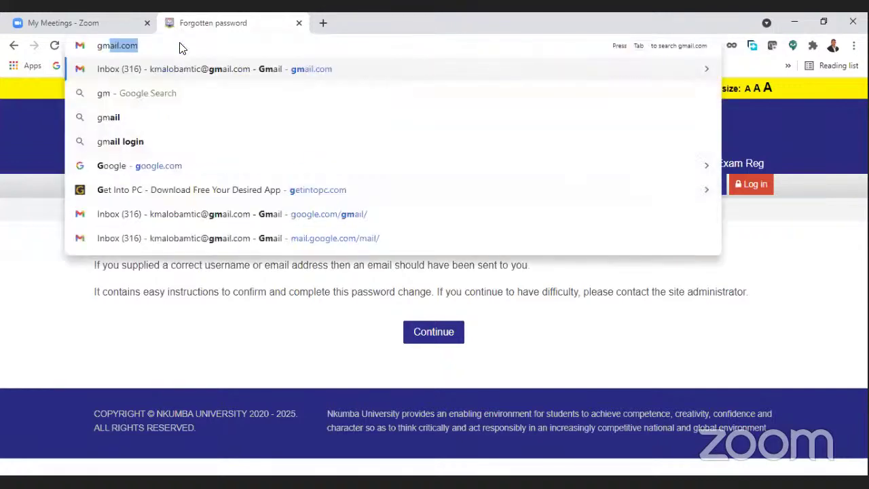
key(Return)
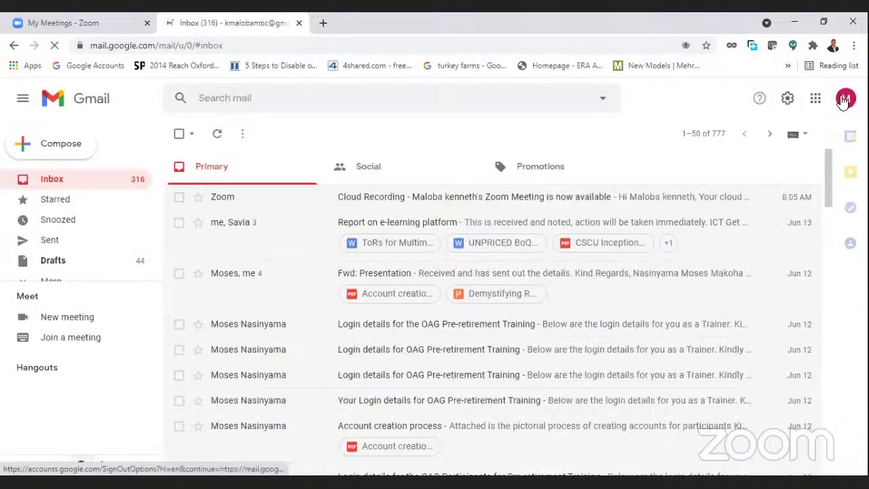
click(845, 99)
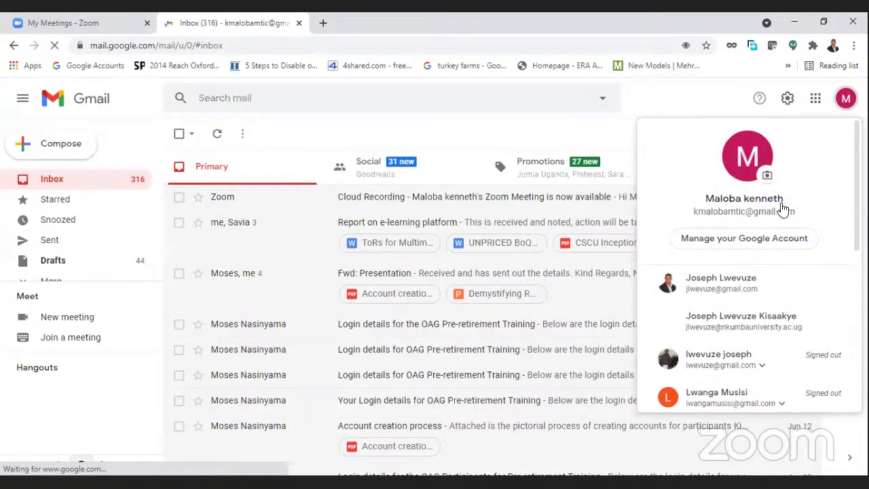
scroll(781, 184, down, 5)
scroll(801, 187, up, 5)
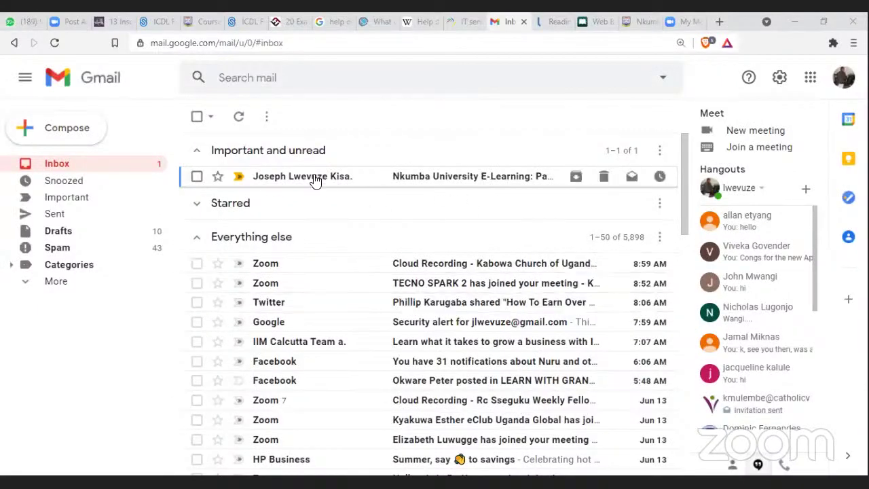
Step: Open the Password reset request email and follow its forgot_password.php?token= link
mouse_move(307, 182)
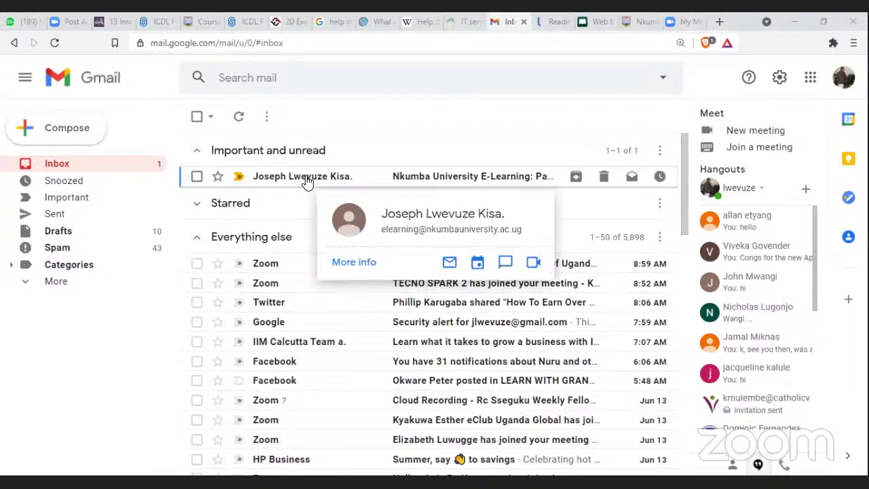
click(511, 178)
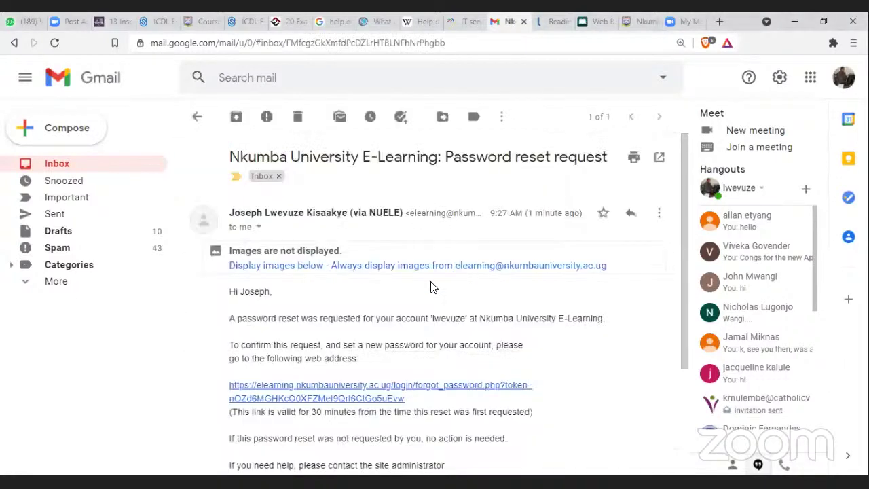
scroll(433, 287, down, 3)
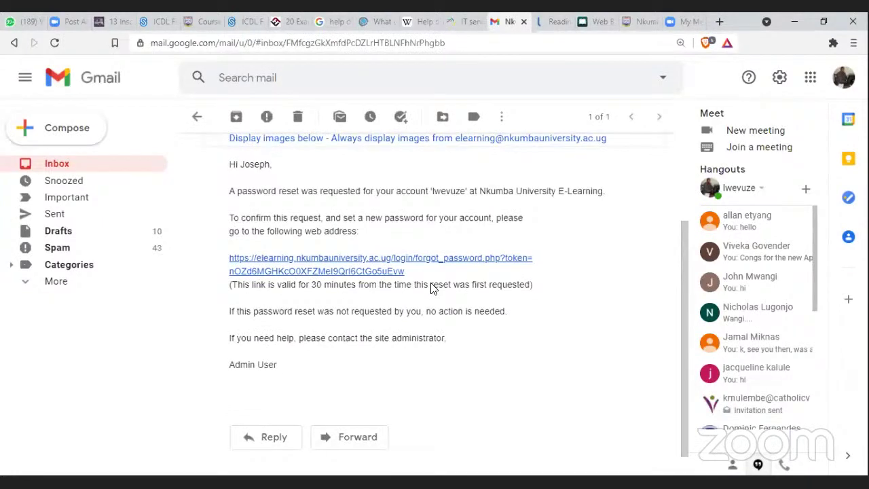
scroll(509, 283, up, 3)
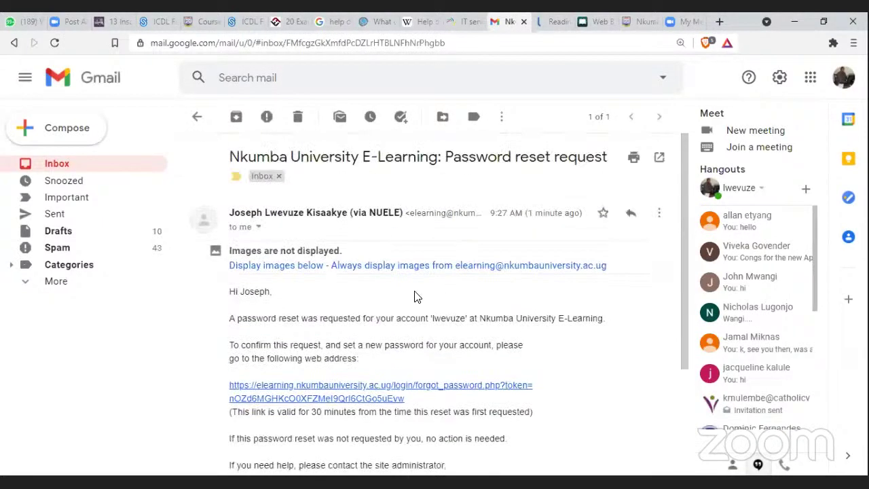
scroll(416, 296, down, 3)
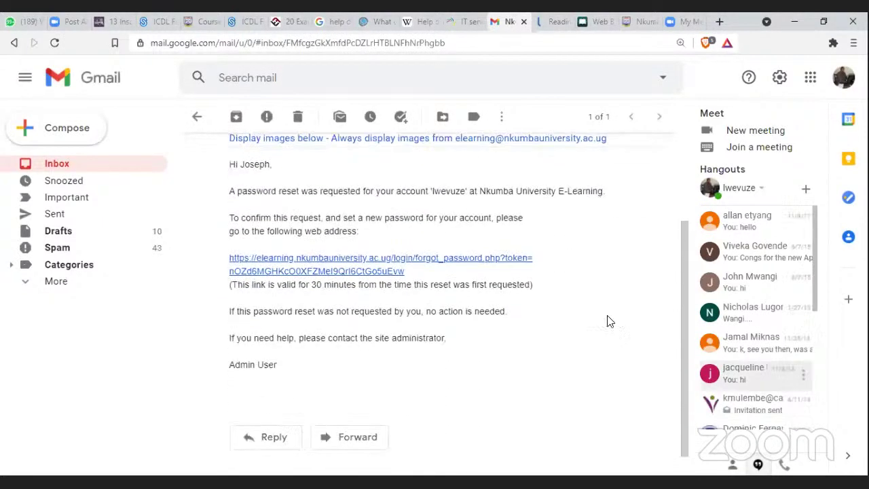
click(364, 264)
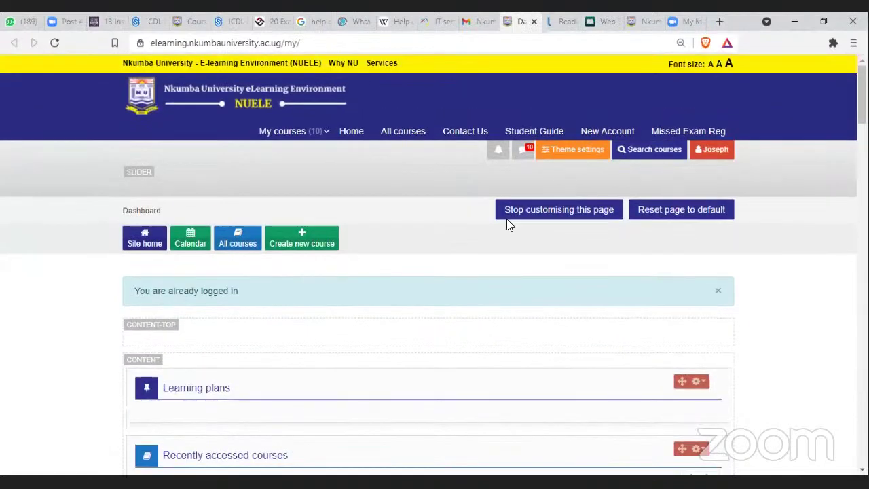
Step: Log out of NUELE, reopen the emailed reset link from Gmail, and return to the NUELE tab
click(696, 151)
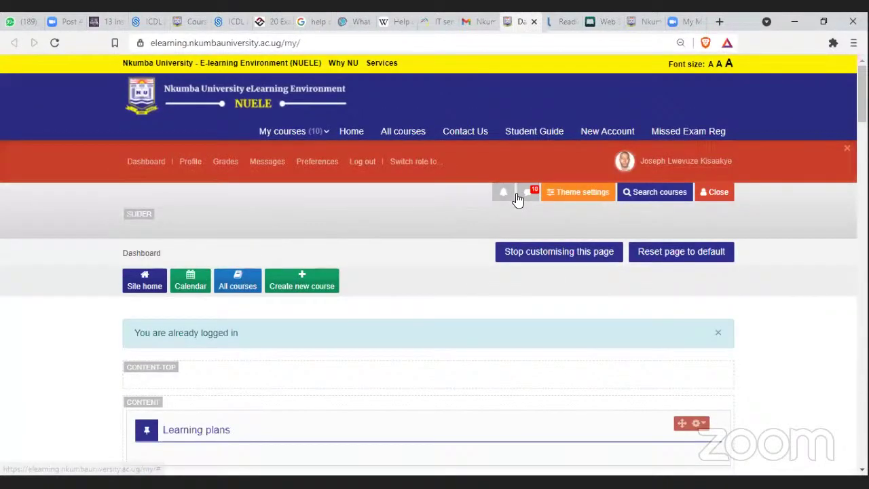
click(360, 163)
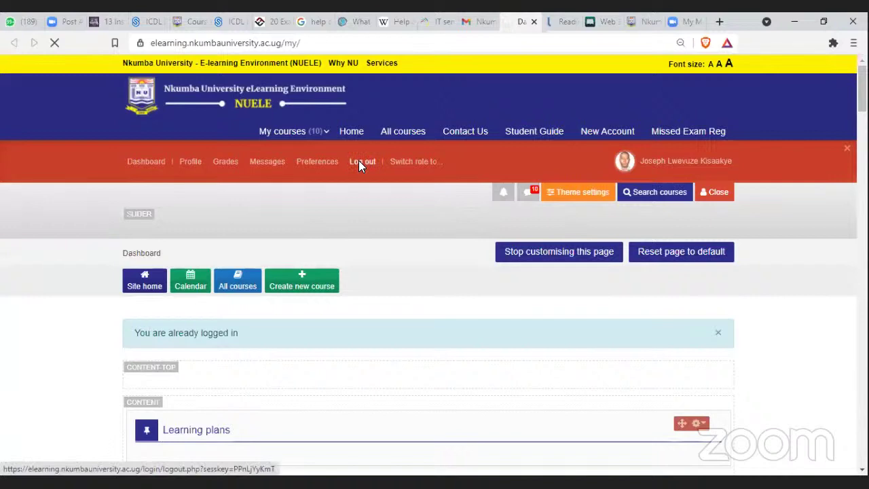
click(469, 22)
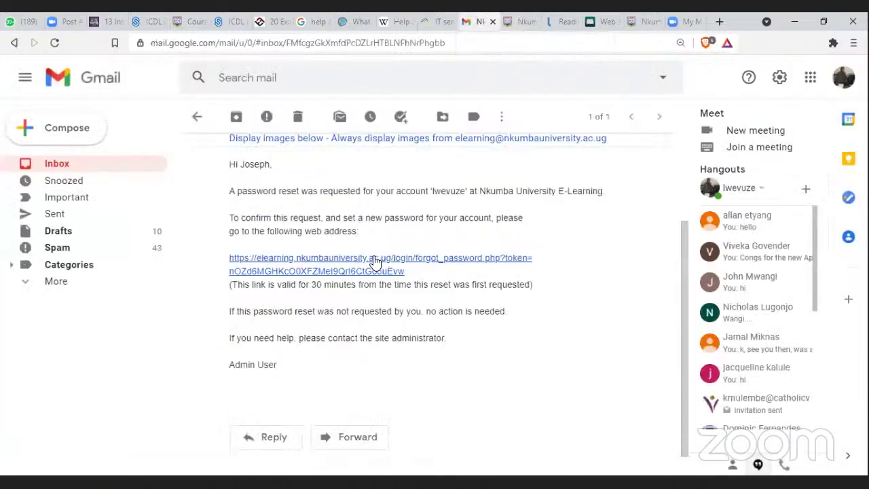
click(373, 259)
click(533, 19)
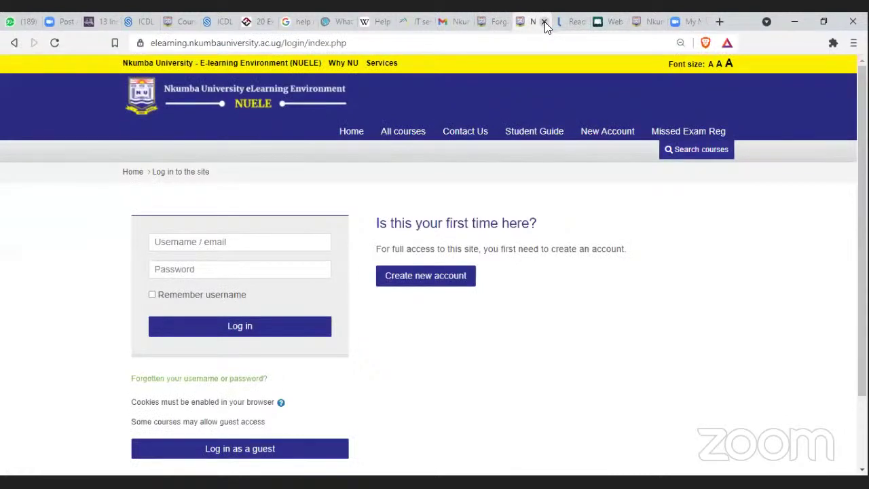
Step: Close the extra login tab, reach the Set password form and its new password fields, then switch tabs
click(545, 22)
click(501, 21)
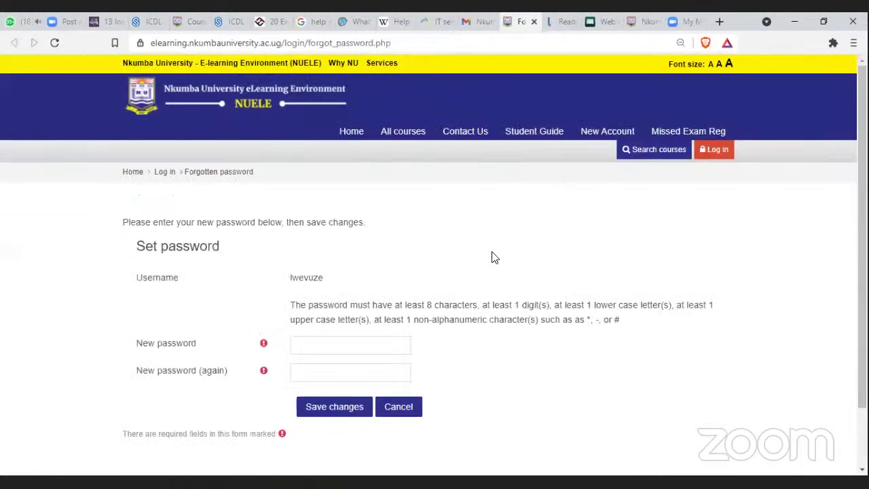
scroll(494, 256, down, 2)
double_click(312, 208)
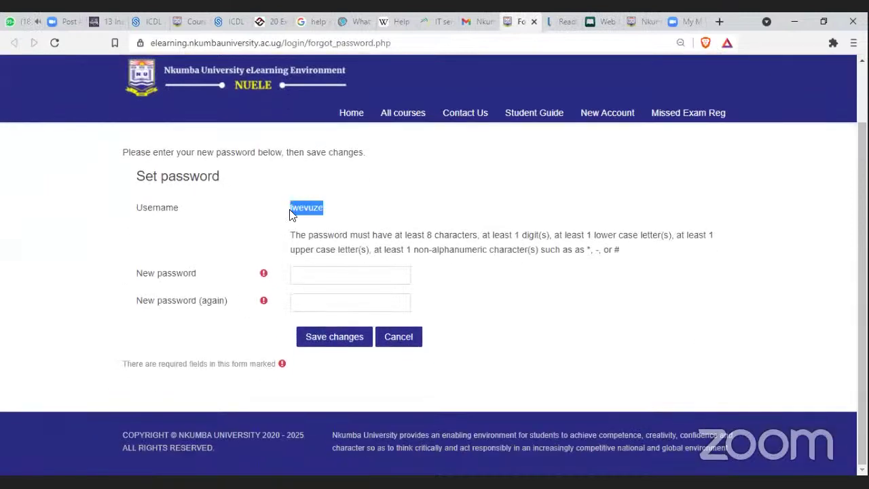
click(319, 277)
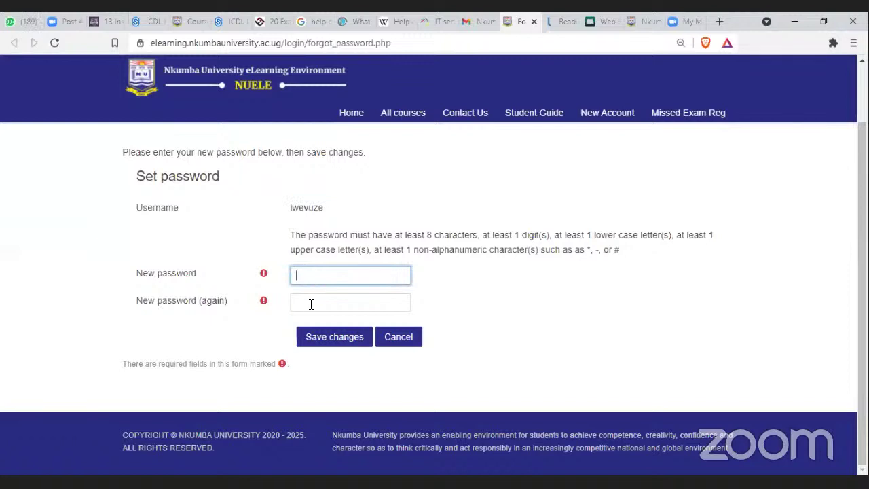
click(308, 305)
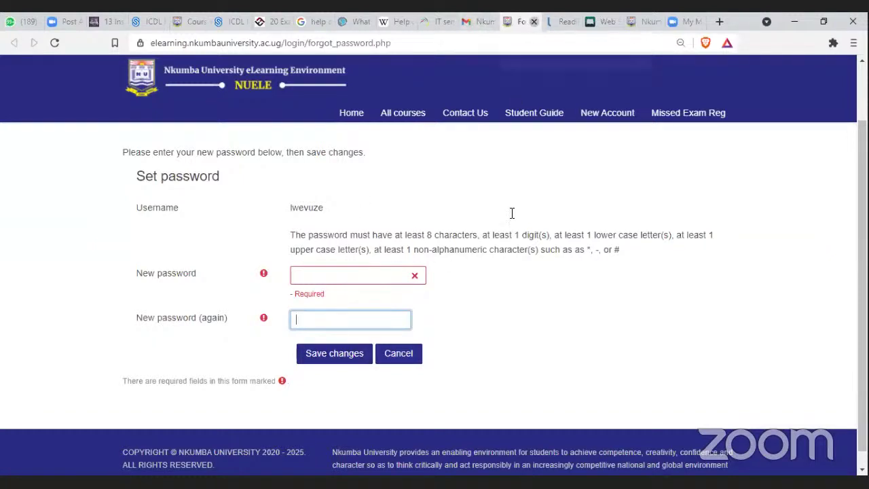
key(ctrl+Tab)
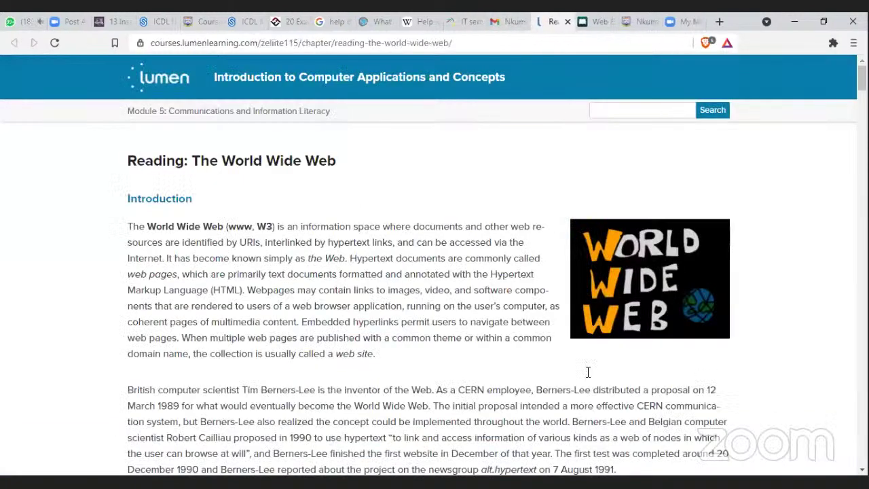
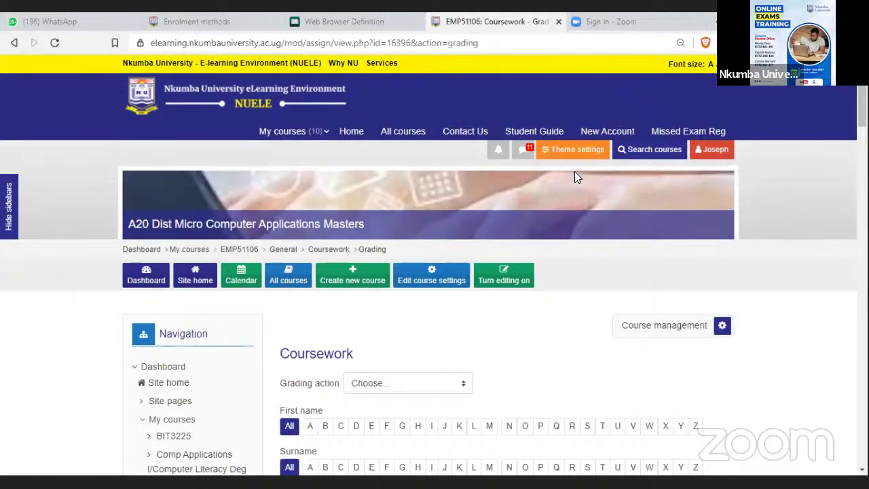
Step: Return to the Coursework assignment overview and highlight the grading summary figures
click(12, 43)
scroll(588, 237, down, 3)
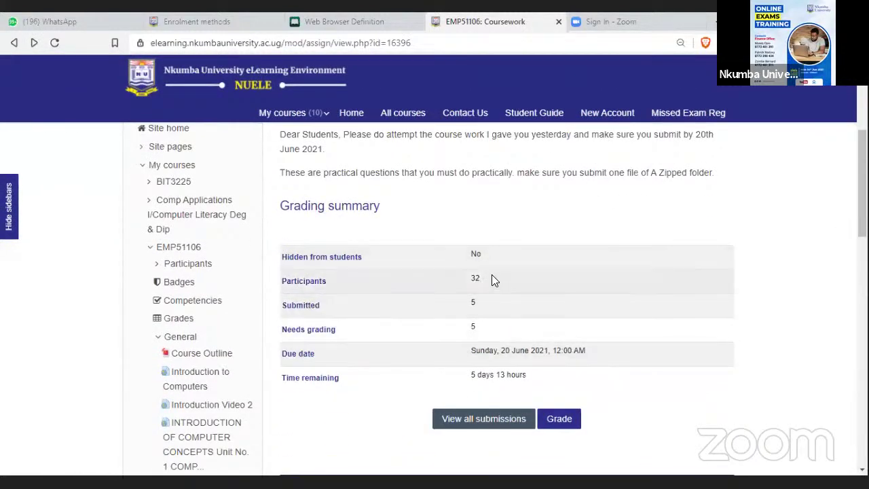
drag(486, 279, 471, 338)
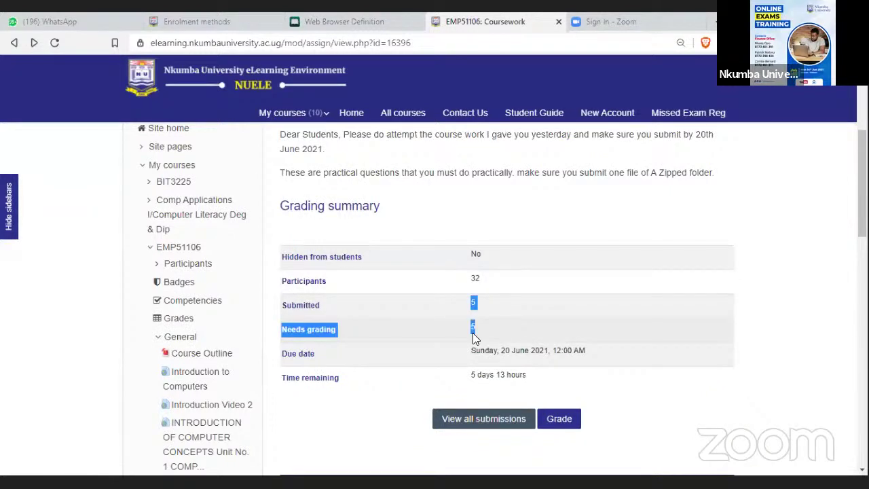
Step: View all coursework submissions and open a submitting student's profile in a new tab
click(647, 435)
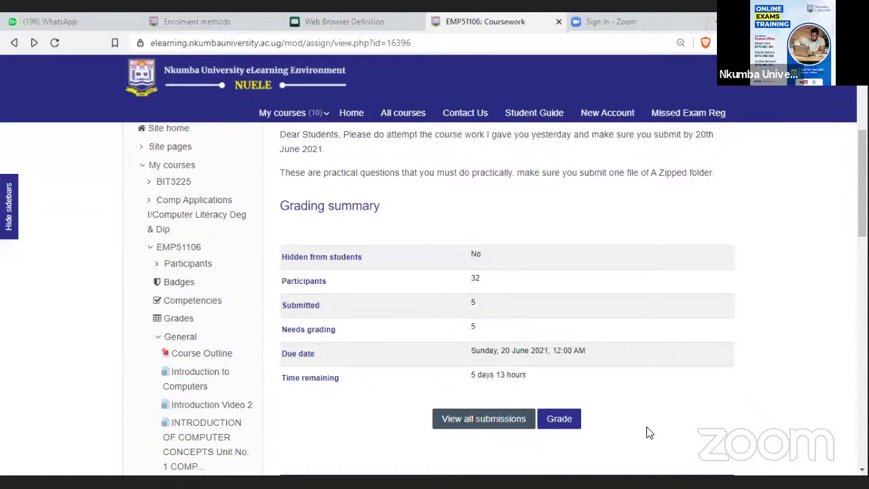
click(468, 419)
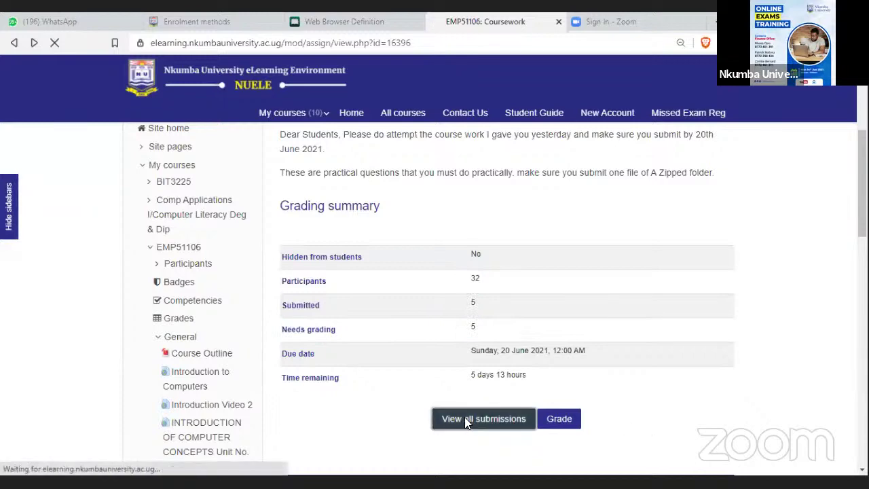
scroll(543, 380, down, 3)
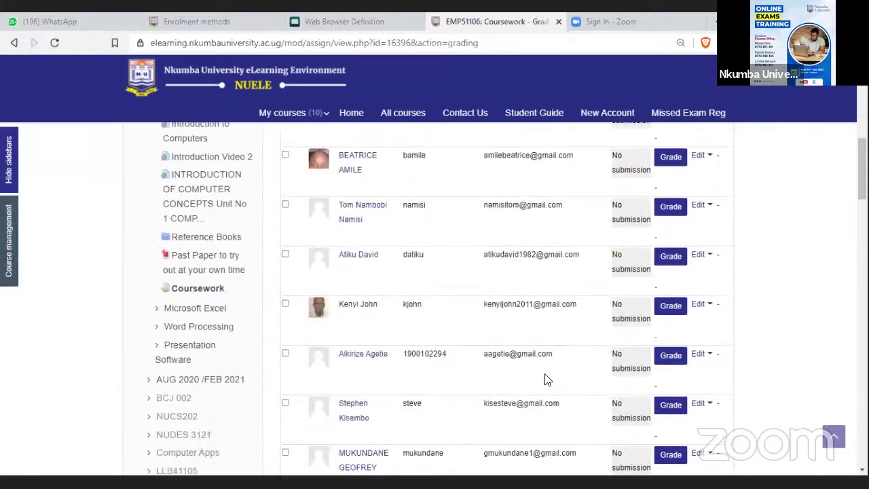
scroll(548, 380, down, 10)
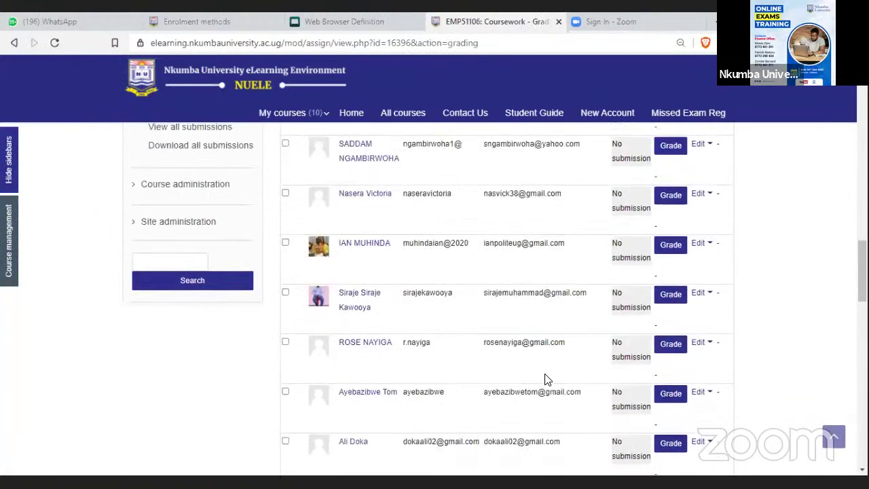
scroll(548, 380, down, 10)
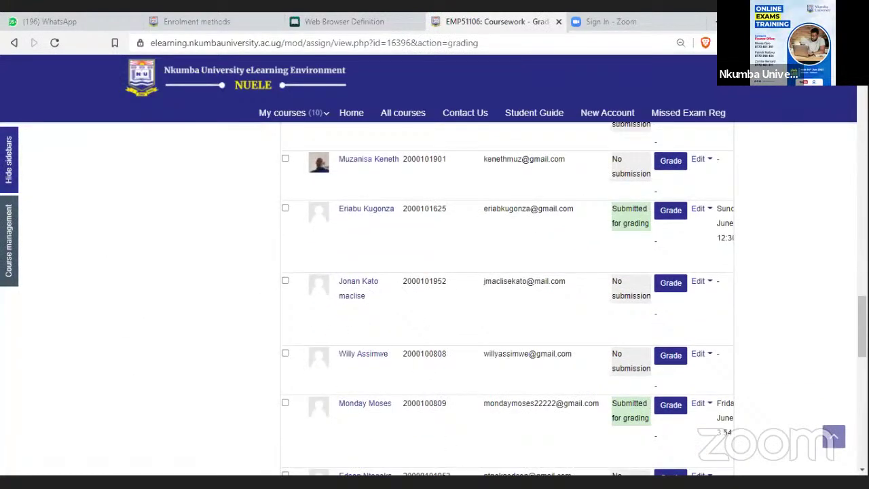
middle_click(369, 213)
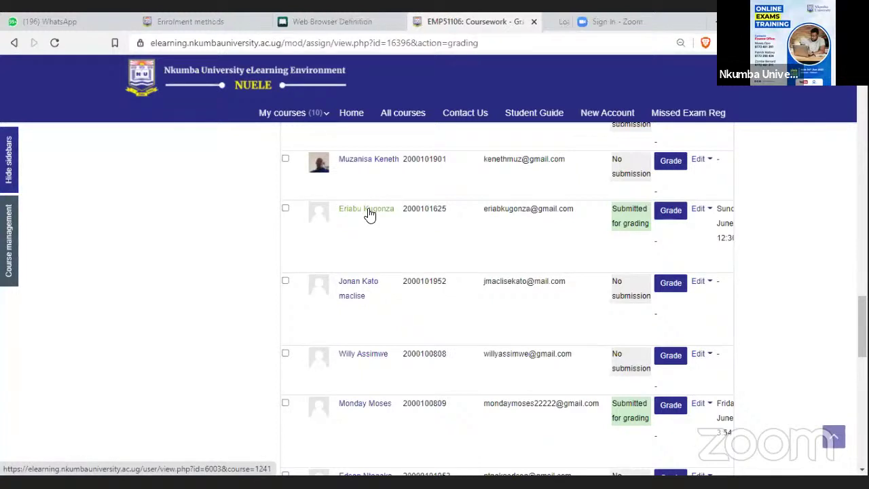
click(529, 20)
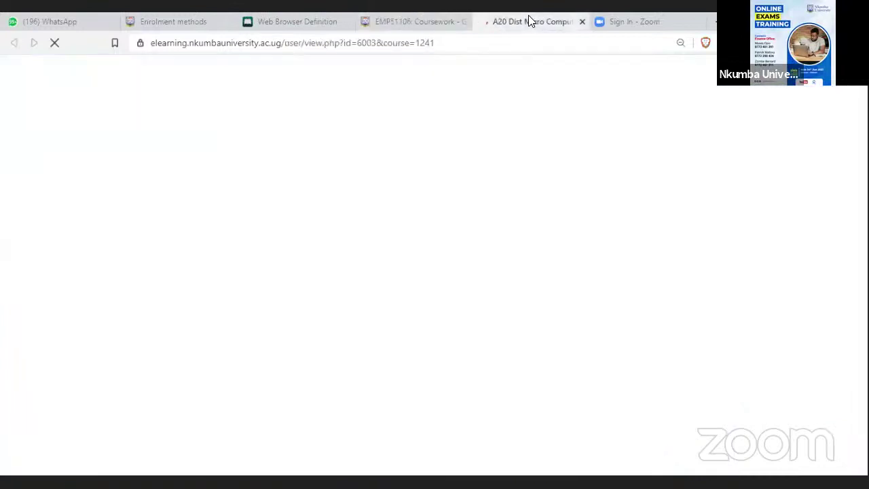
Step: In the EMP51106 Coursework table, tick the student's row and review each submitted zip file and its June 2021 timestamp
click(416, 20)
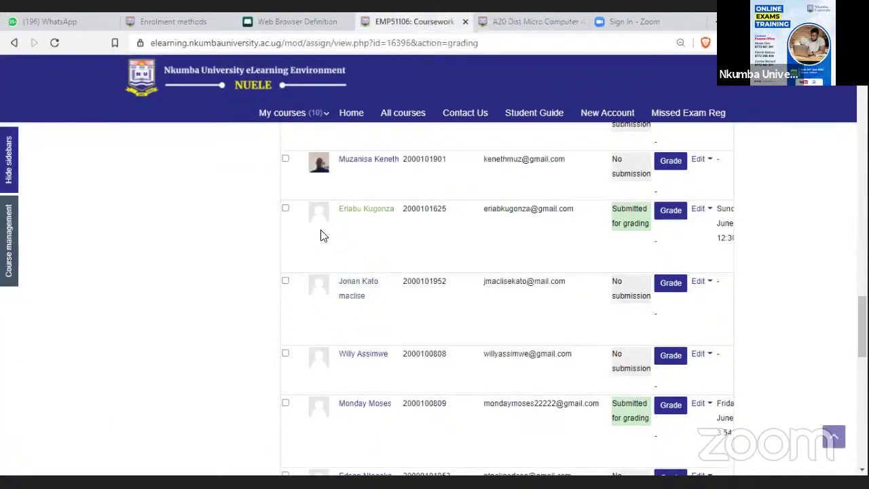
click(286, 209)
scroll(296, 216, right, 3)
scroll(296, 216, right, 3)
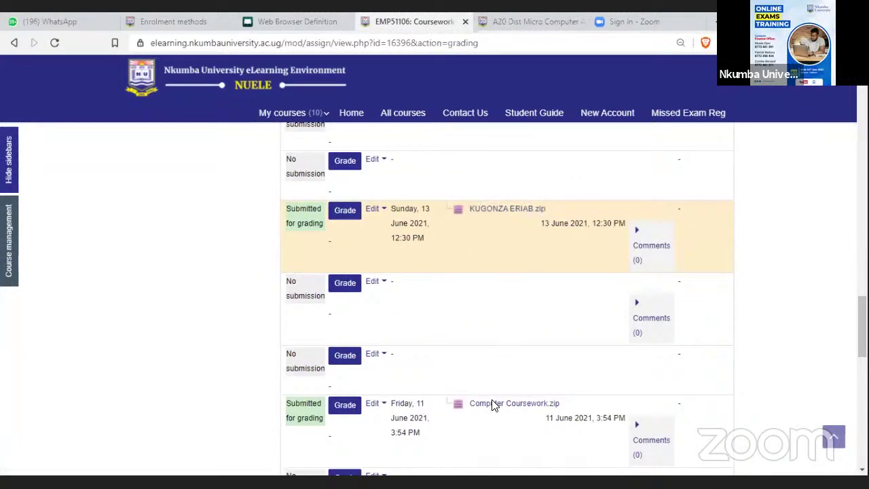
scroll(495, 438, left, 2)
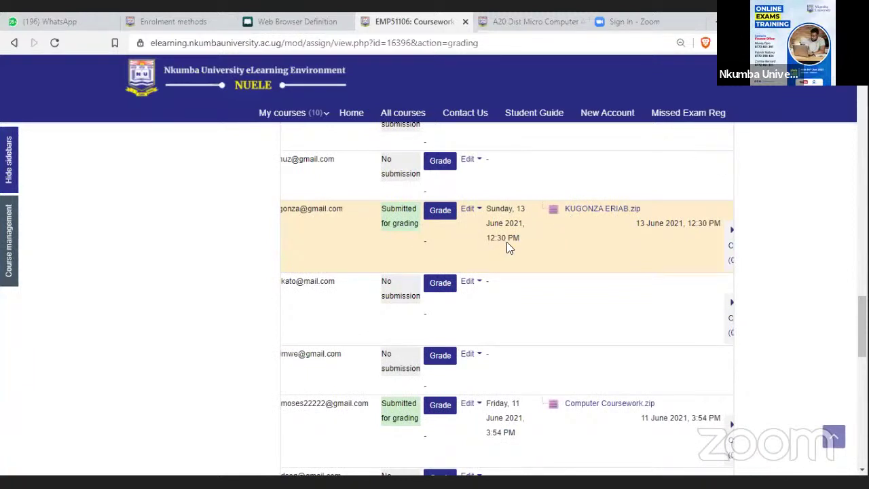
scroll(612, 277, down, 2)
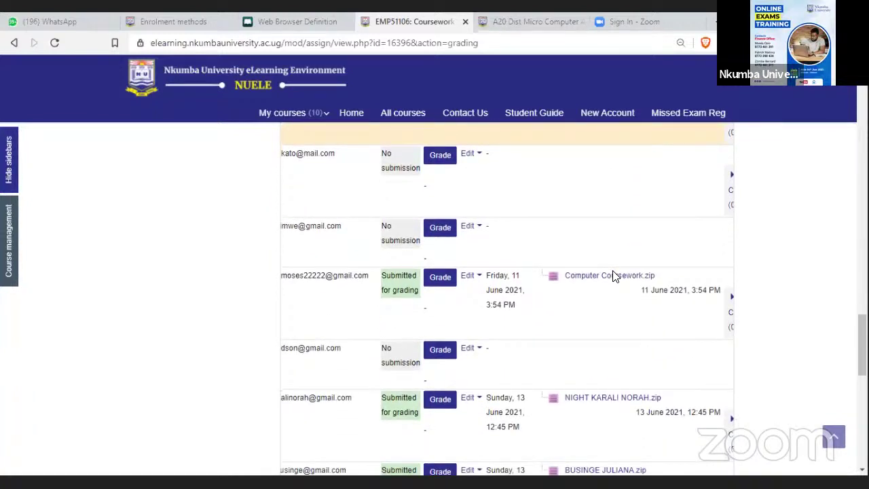
scroll(612, 277, down, 3)
scroll(612, 277, down, 1)
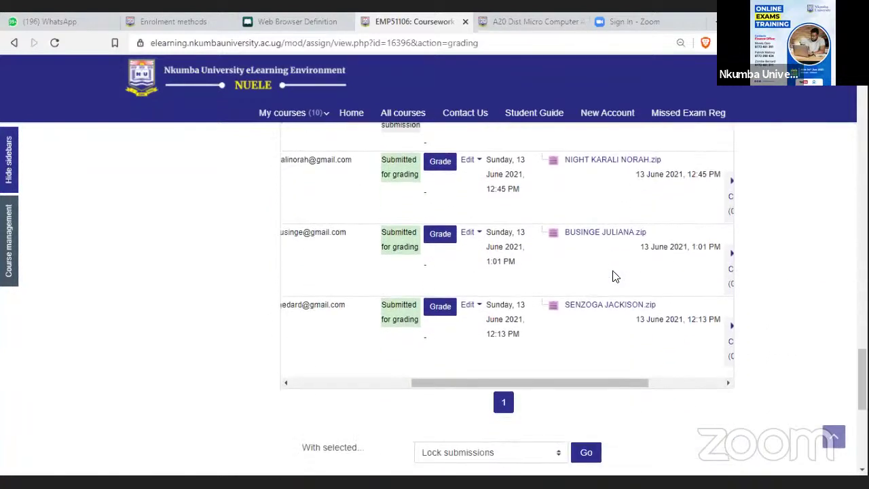
scroll(612, 277, up, 2)
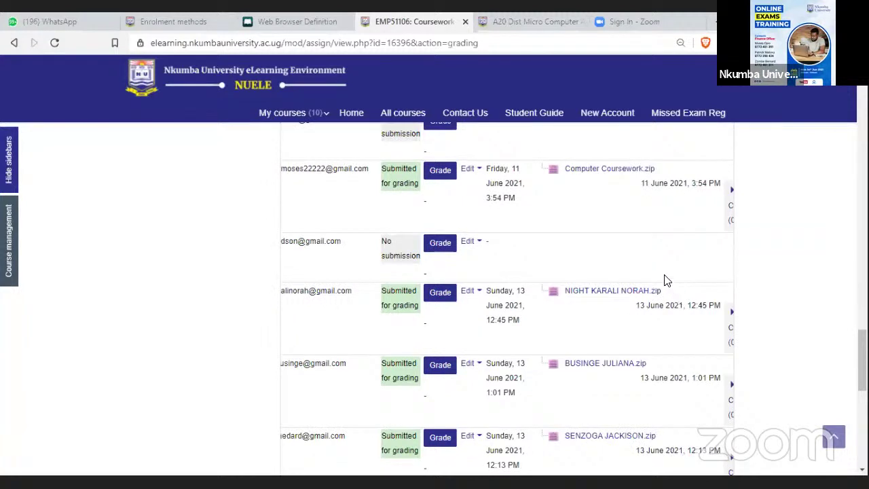
scroll(656, 246, up, 1)
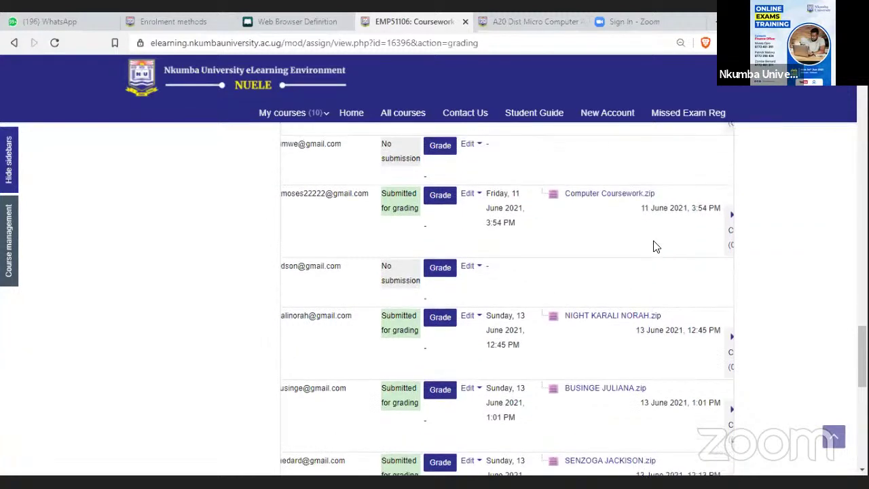
scroll(655, 246, up, 3)
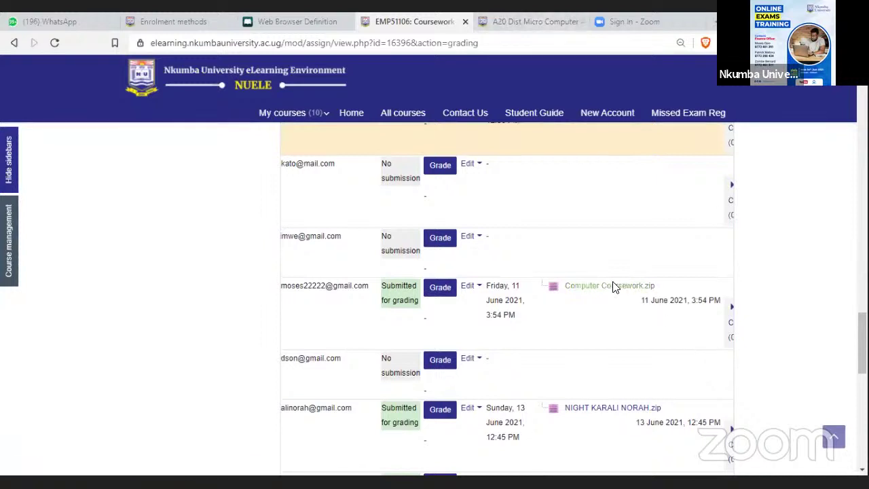
Step: Open All logs from the Reports section of the student's profile
click(533, 21)
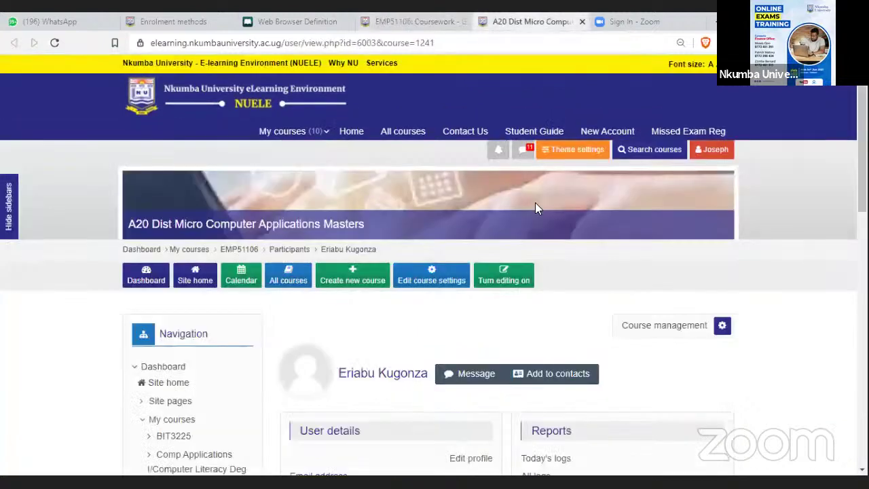
scroll(367, 311, down, 4)
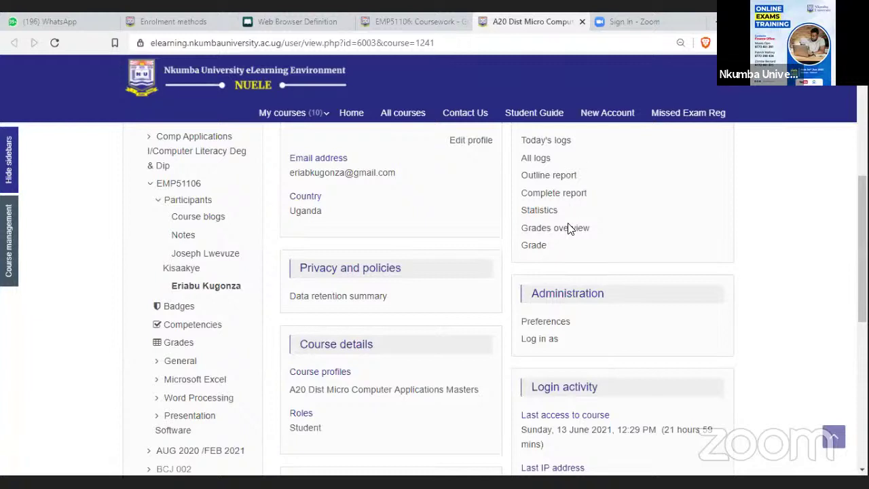
click(542, 161)
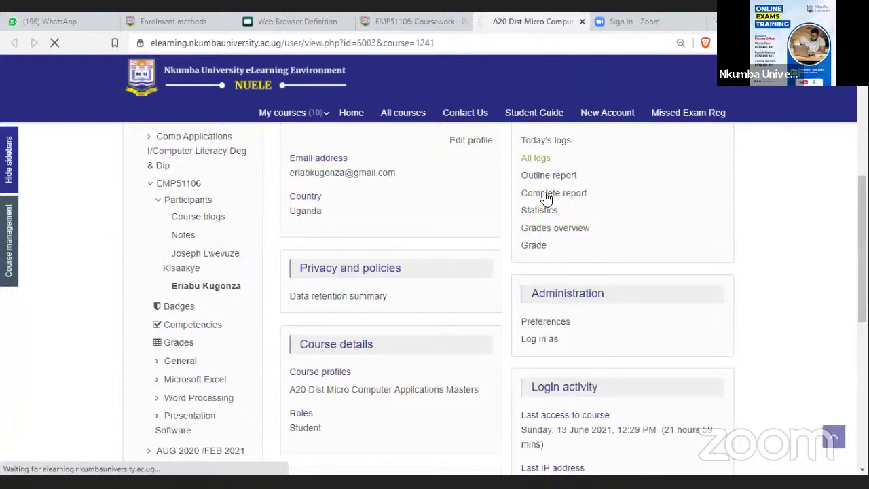
scroll(565, 272, down, 10)
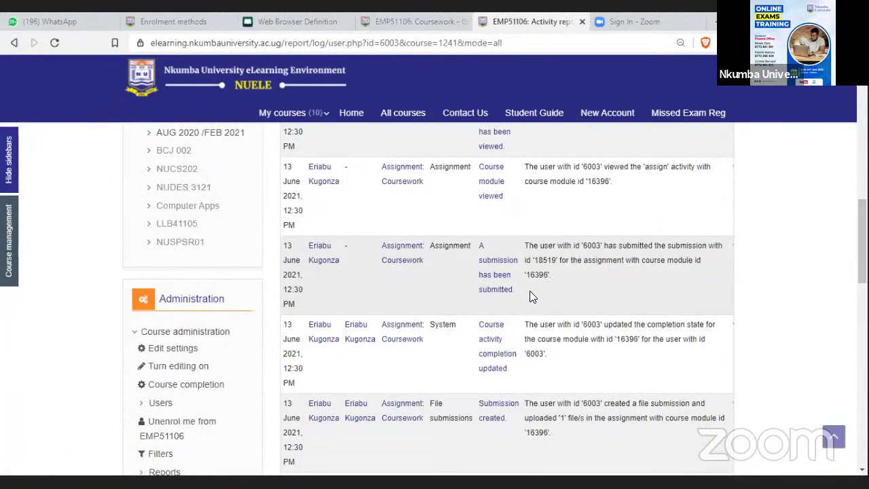
Step: Highlight the student's 12:30 PM submission entry and review the upload events for module 16396
drag(529, 290, 471, 259)
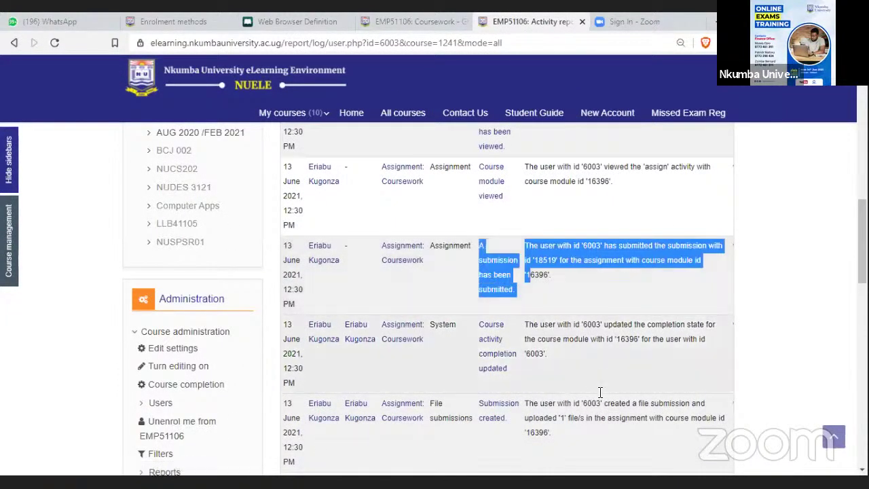
scroll(603, 379, down, 2)
scroll(604, 379, down, 1)
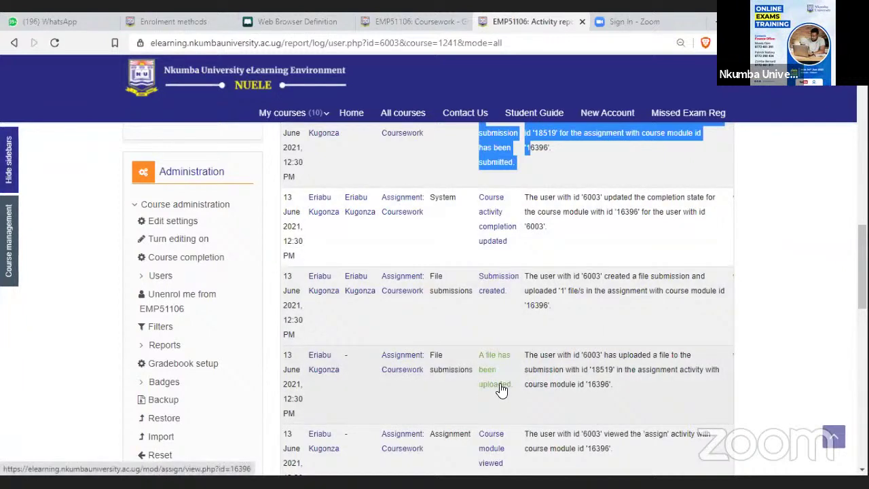
scroll(530, 294, up, 3)
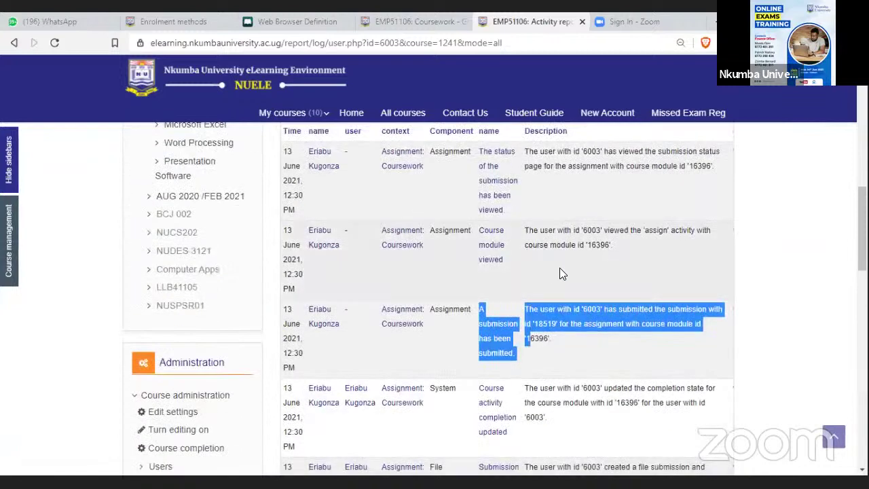
drag(557, 246, 596, 246)
click(821, 276)
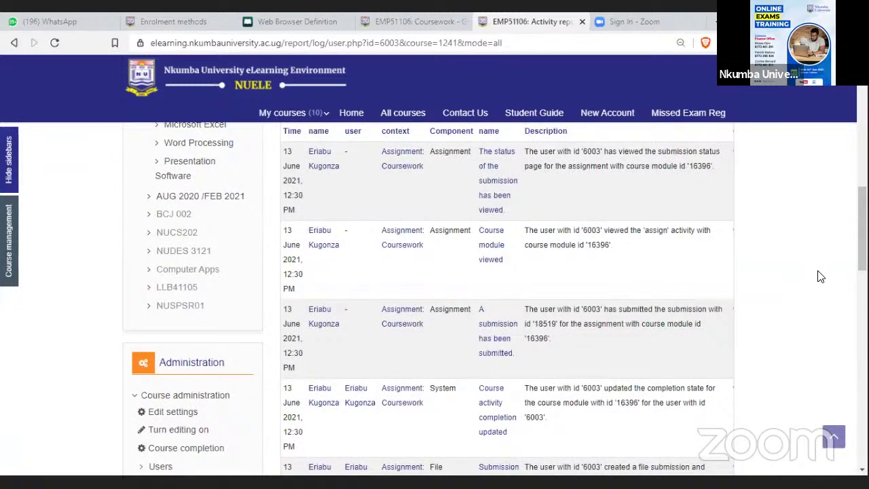
scroll(820, 277, up, 1)
scroll(816, 290, down, 2)
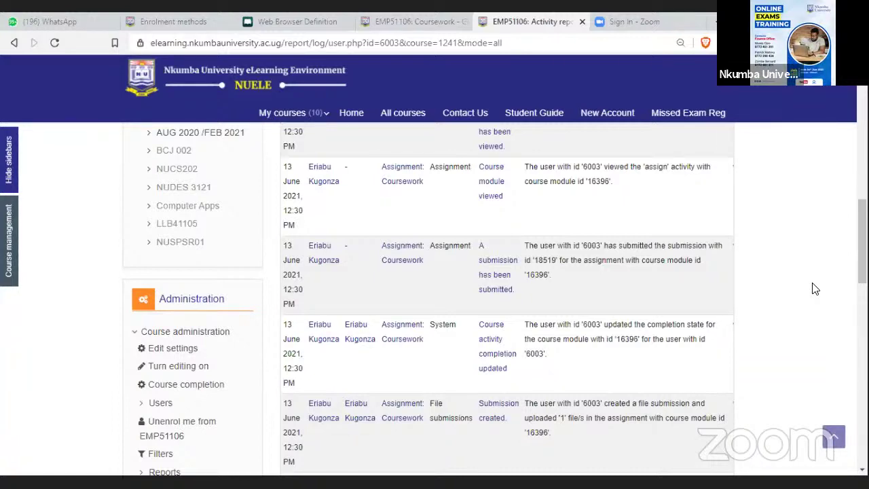
scroll(815, 289, up, 10)
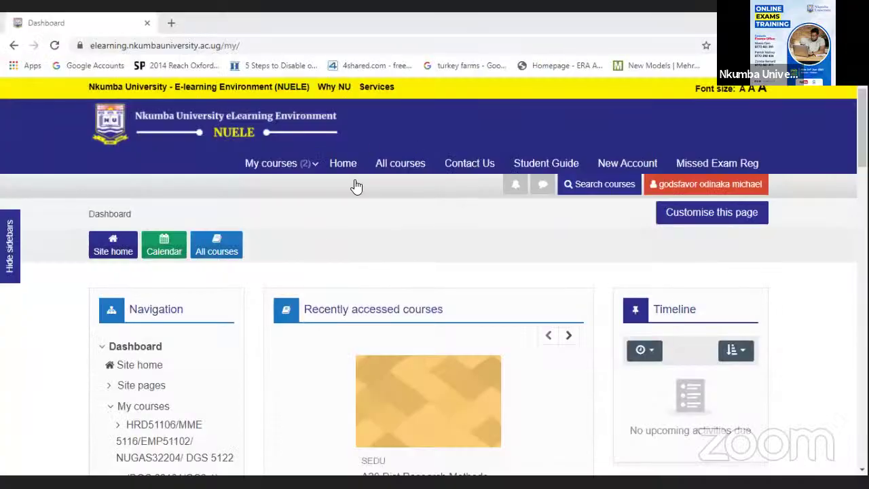
Step: Search courses for 'sample' and open Sample of End of Semester Exams 2021's enrolment options
click(594, 186)
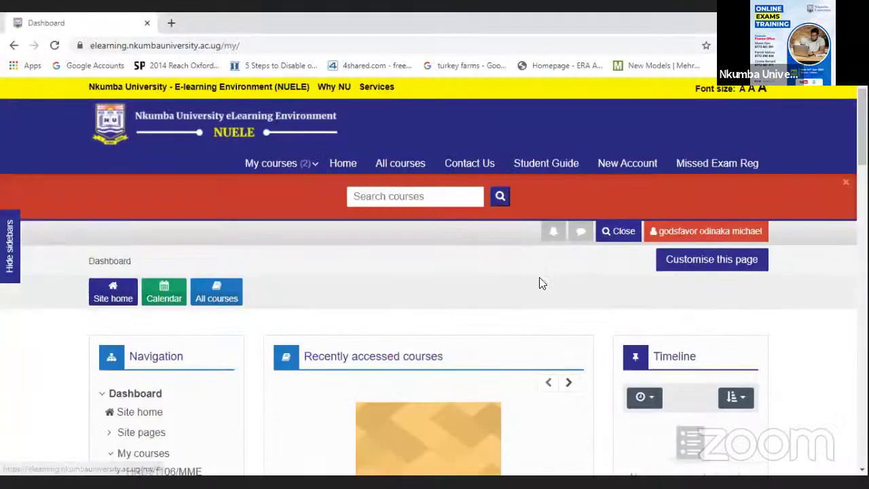
click(448, 197)
text(sample)
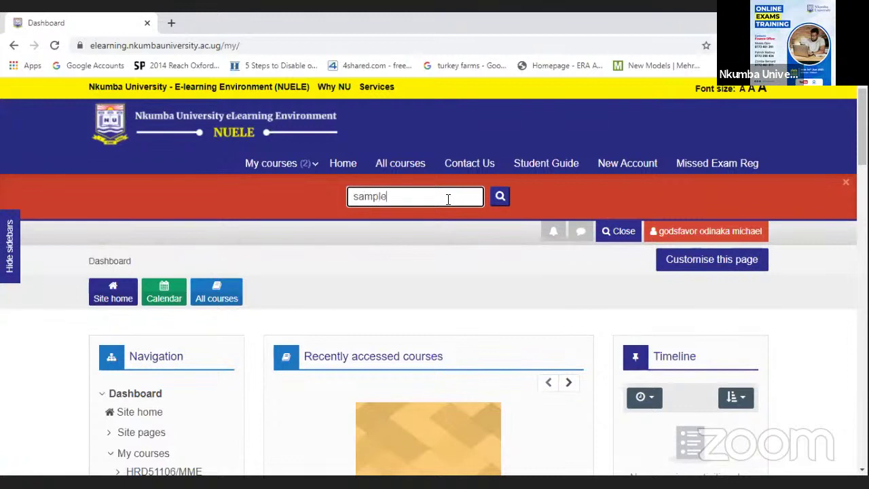
key(Return)
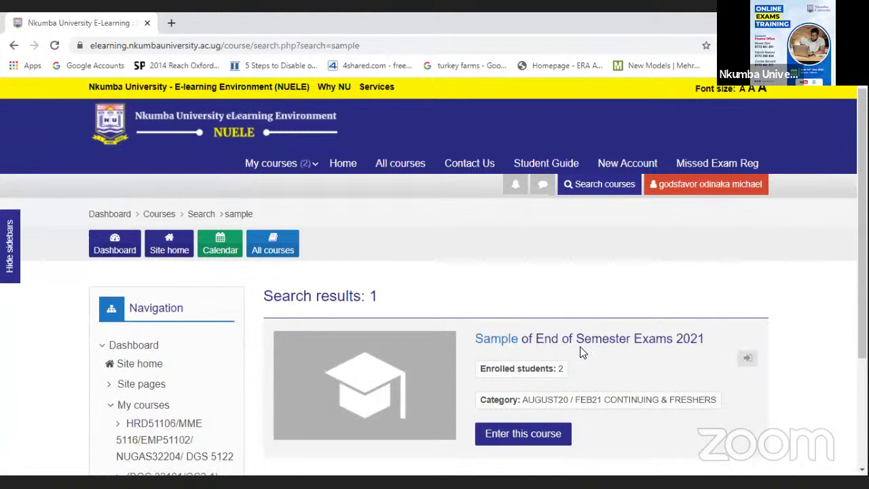
scroll(581, 352, down, 1)
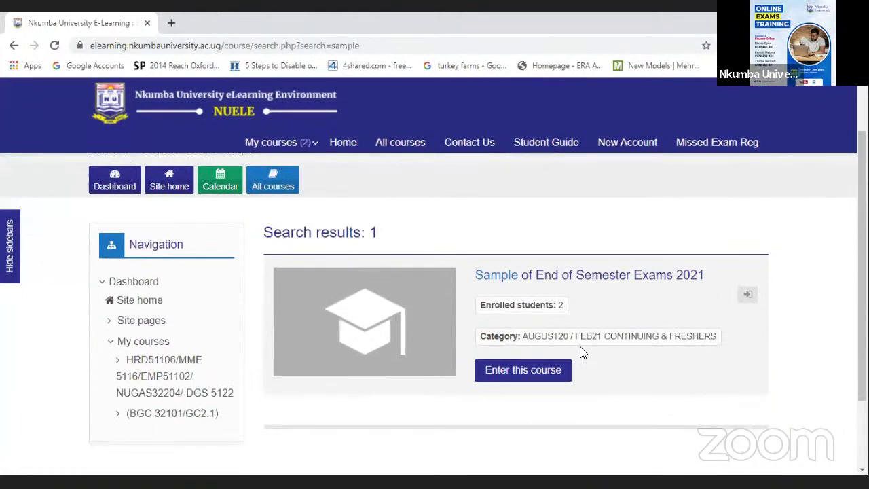
click(524, 371)
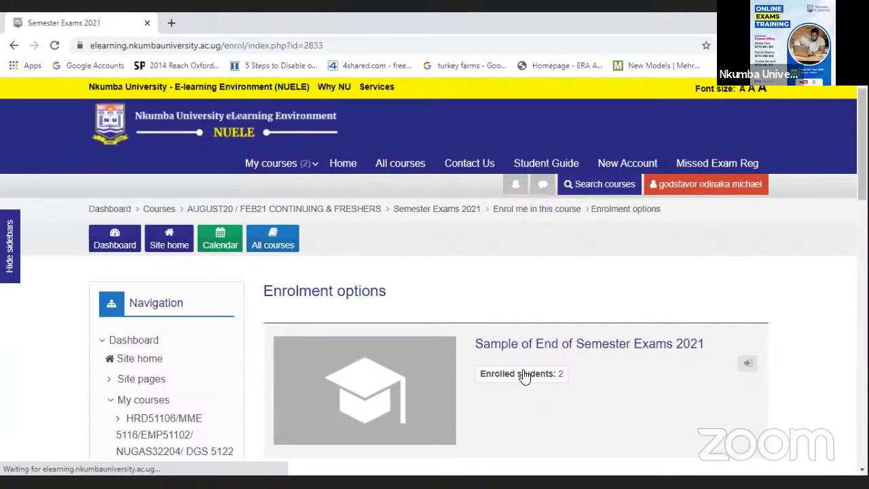
Step: Enrol in Sample of End of Semester Exams 2021 through Student self enrolment
scroll(525, 377, down, 4)
scroll(525, 377, up, 3)
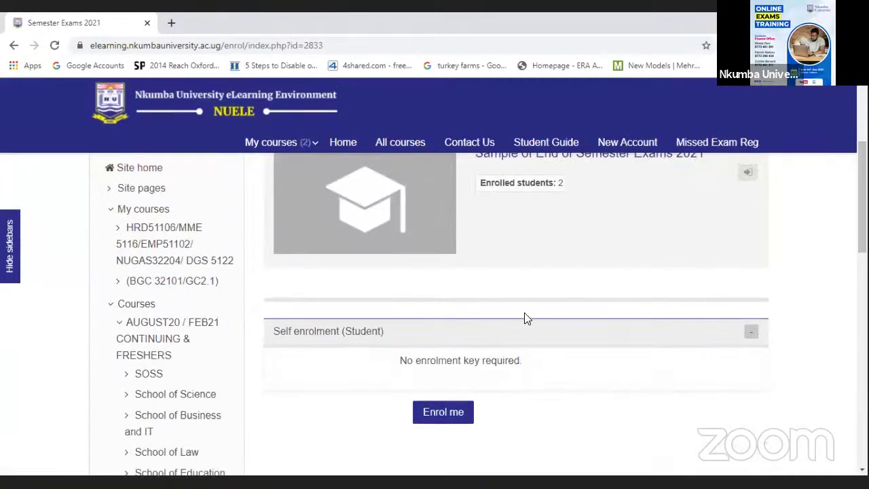
scroll(517, 392, down, 4)
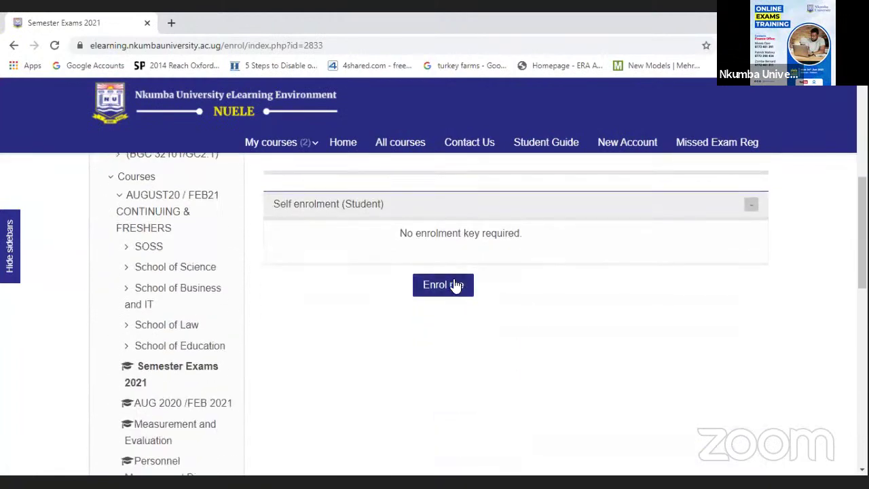
click(453, 284)
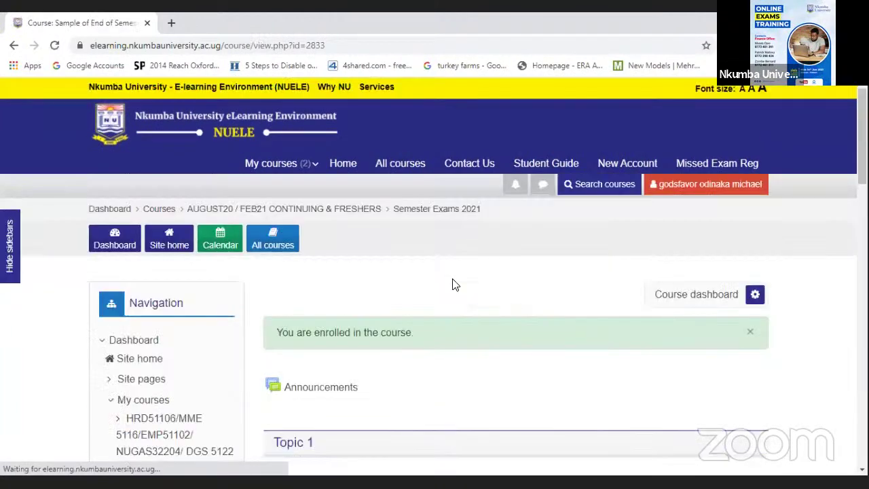
scroll(488, 415, down, 3)
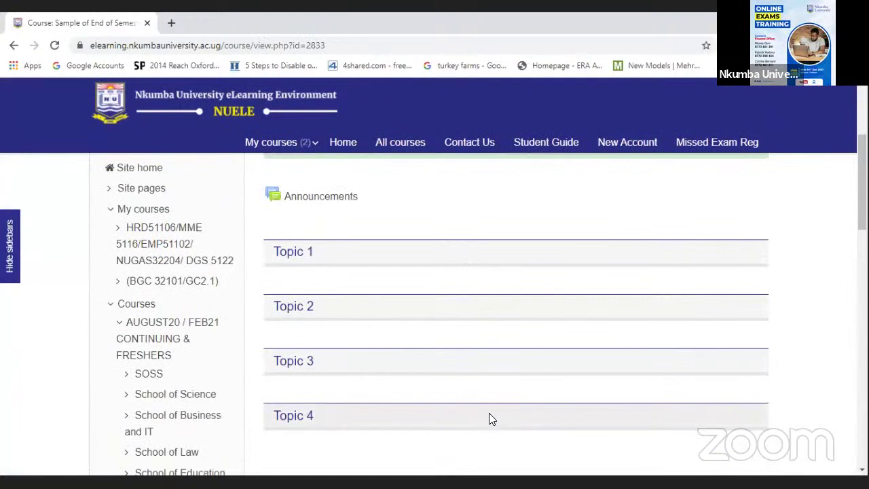
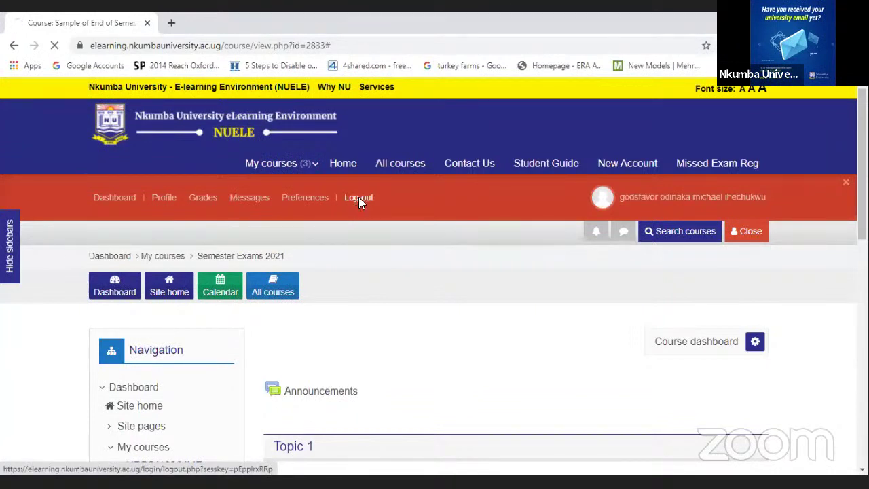
Step: Log out of NUELE and sign back in with the saved credentials to reach the Dashboard
click(359, 197)
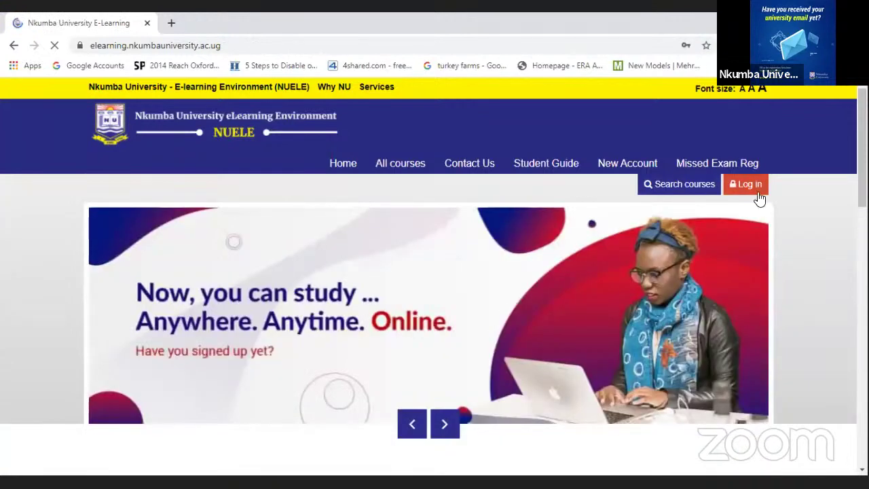
click(751, 188)
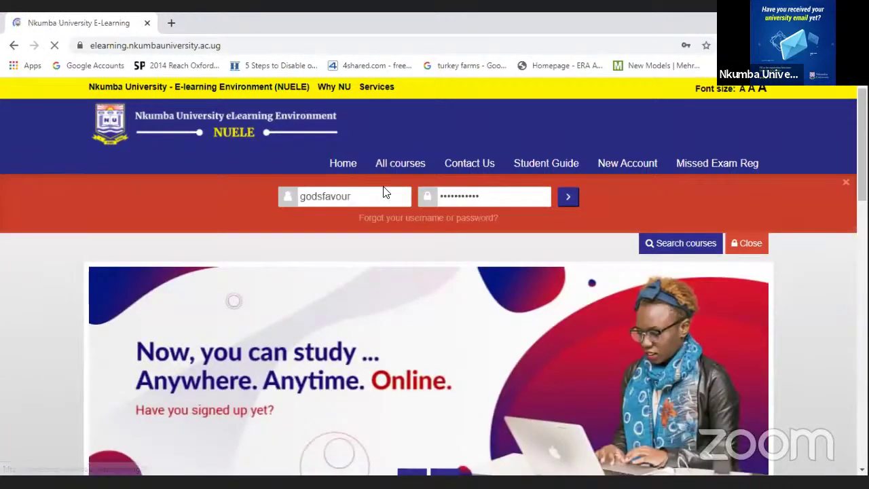
click(574, 200)
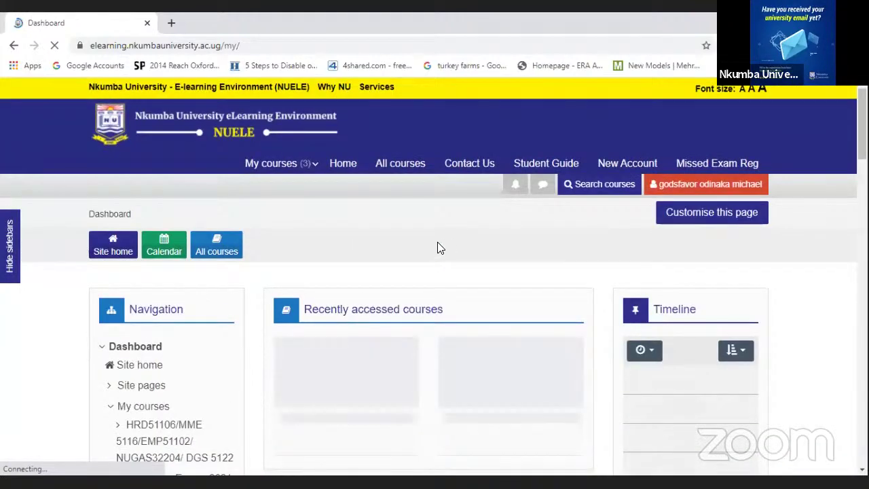
click(611, 185)
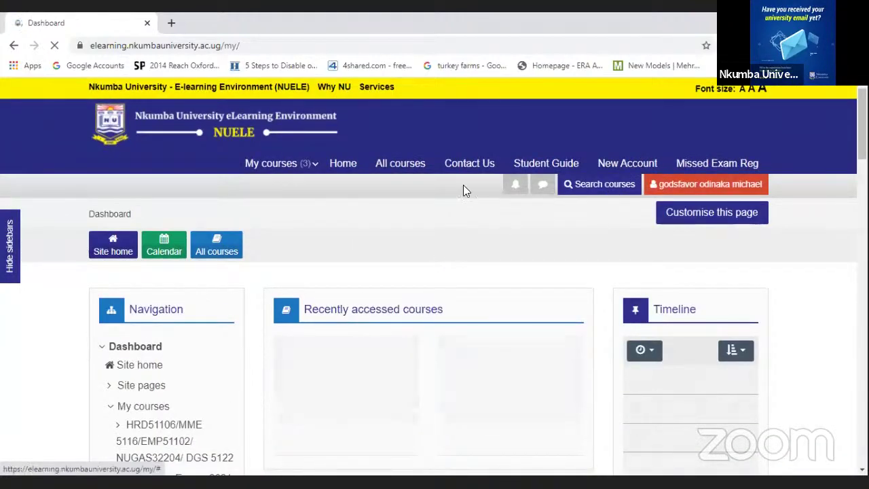
Step: Search courses for 'exams' and enter the Sample of End of Semester Exams 2021 course
text(exa)
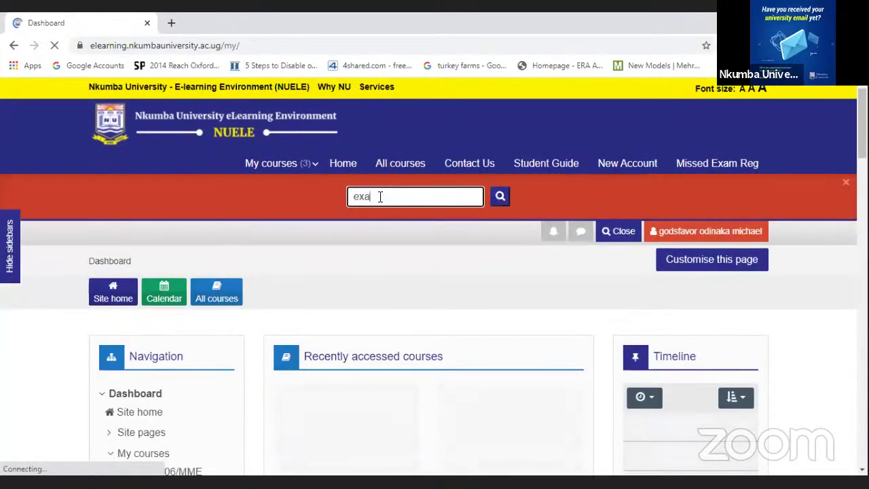
text(ms)
key(Return)
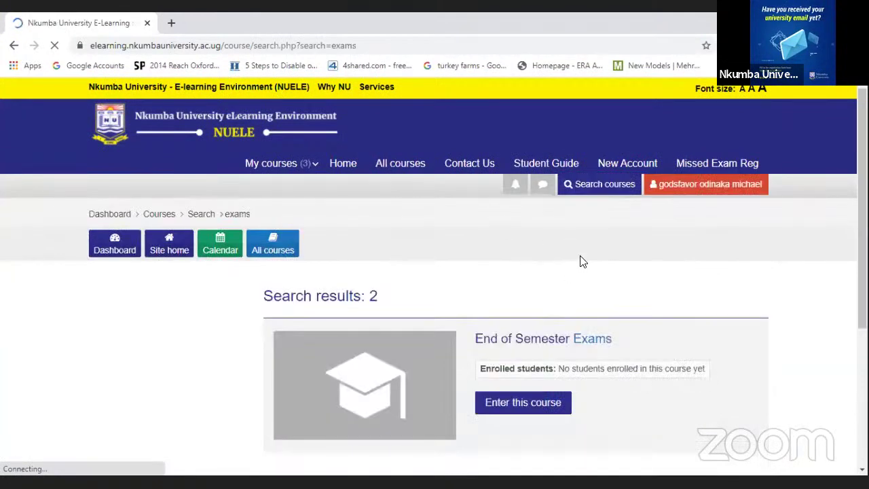
scroll(580, 256, down, 3)
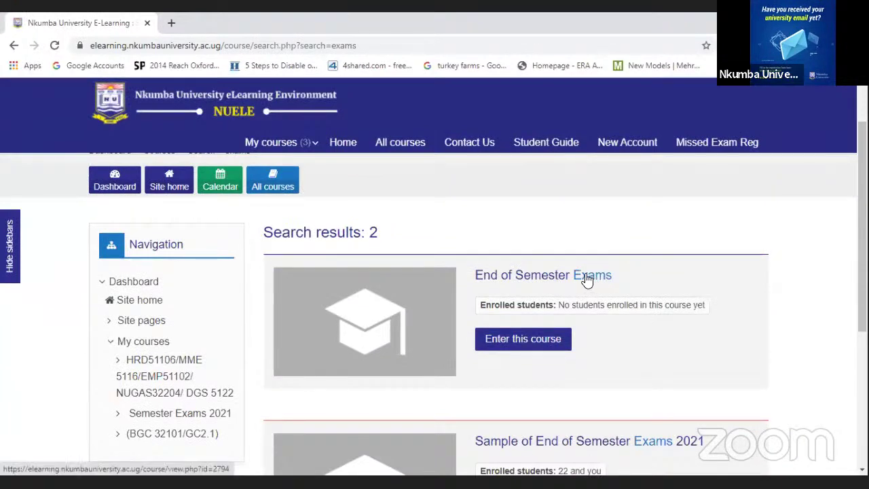
scroll(587, 280, down, 4)
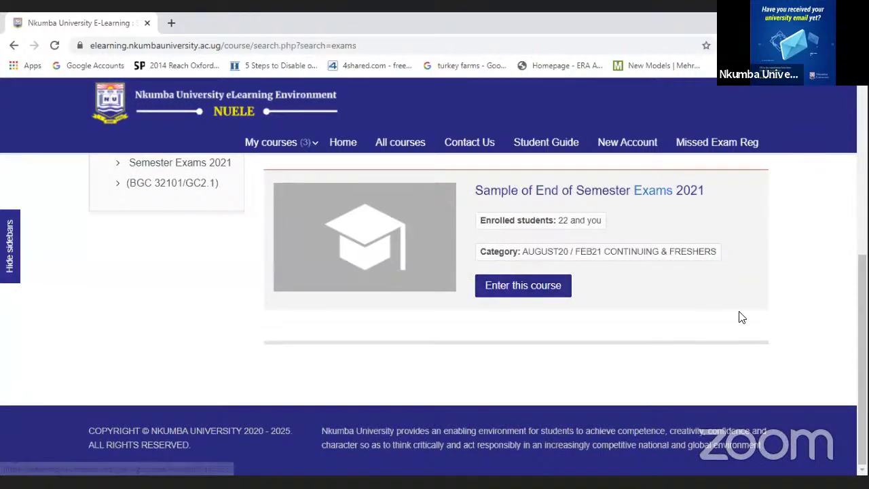
scroll(681, 309, up, 3)
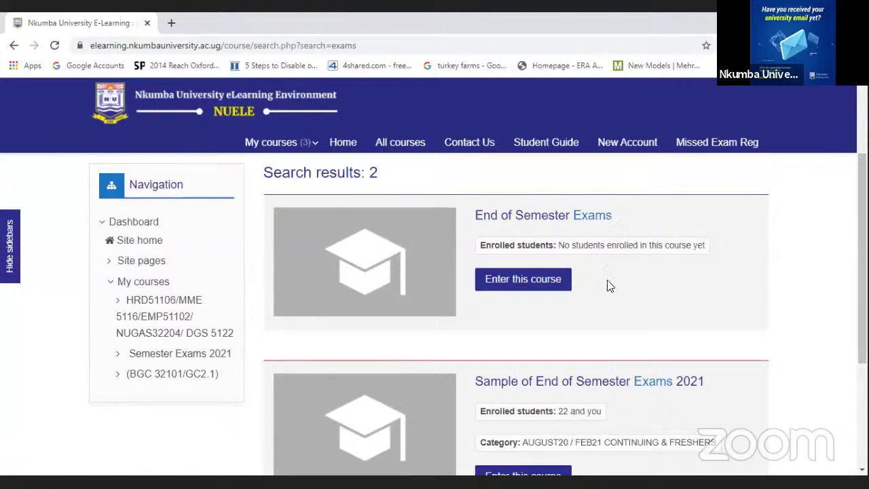
scroll(609, 285, down, 2)
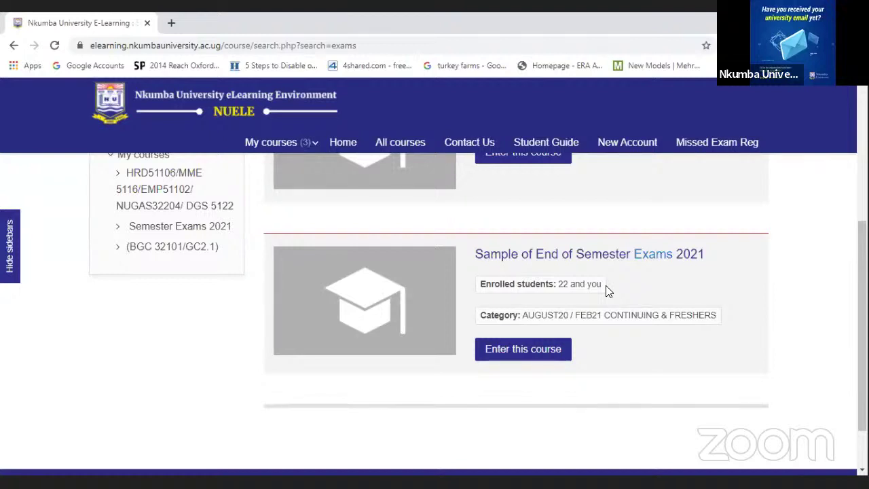
click(520, 349)
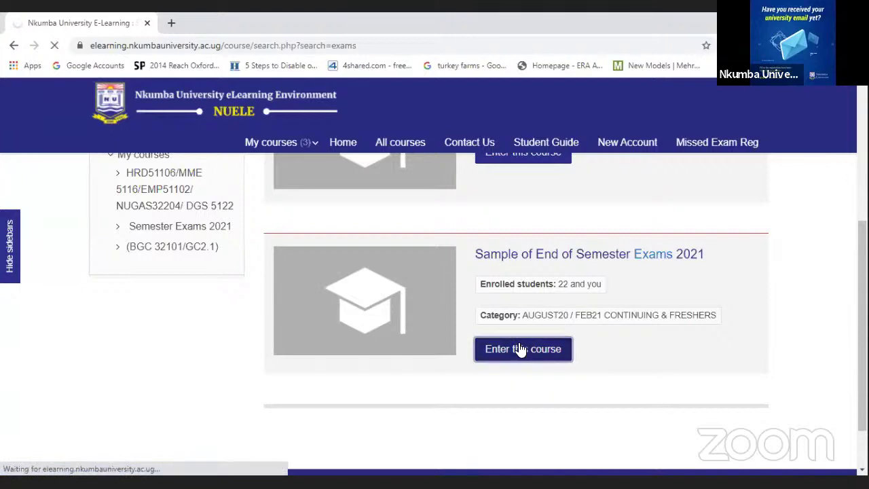
scroll(521, 349, down, 2)
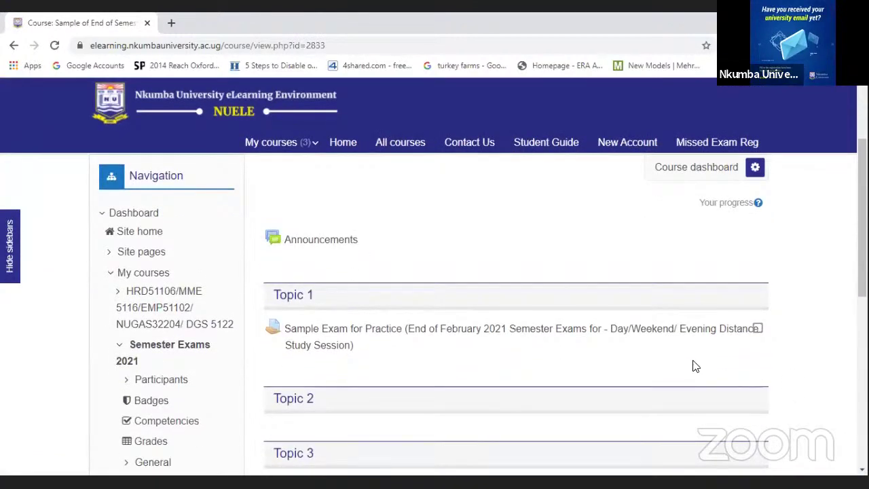
Step: Open the Sample Exam for Practice assignment and read its instructions
click(474, 334)
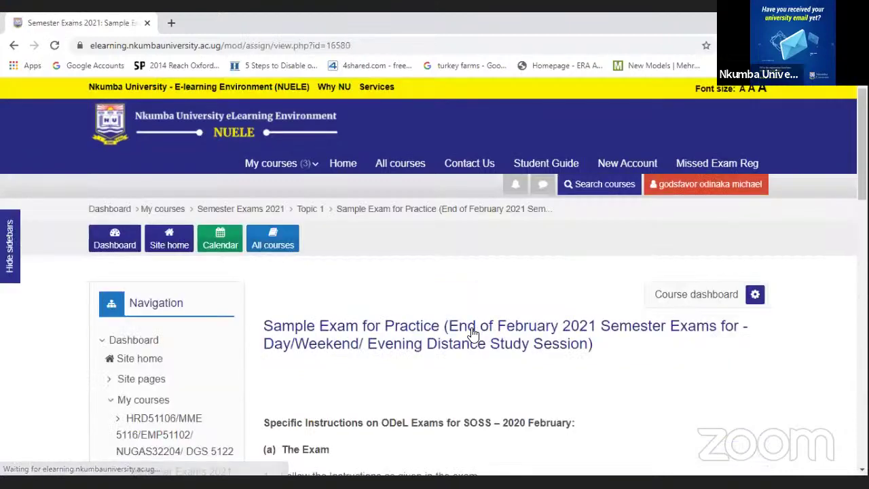
scroll(474, 334, down, 2)
scroll(473, 334, down, 1)
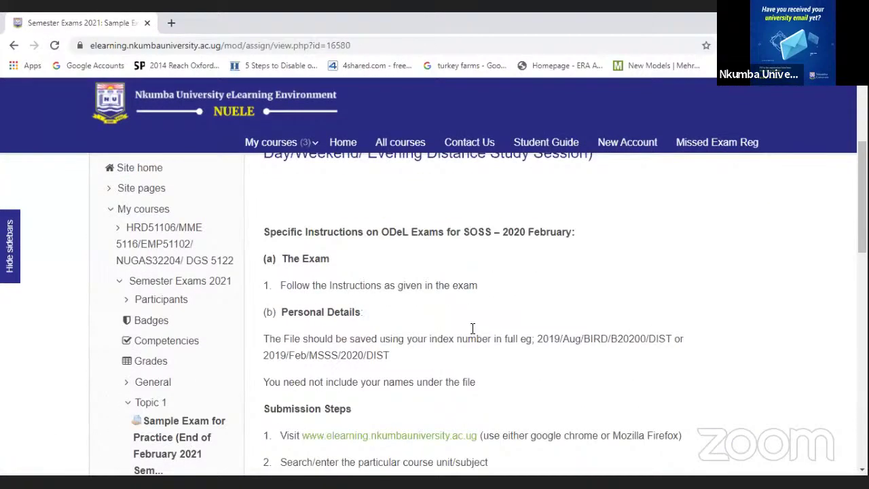
scroll(479, 285, down, 3)
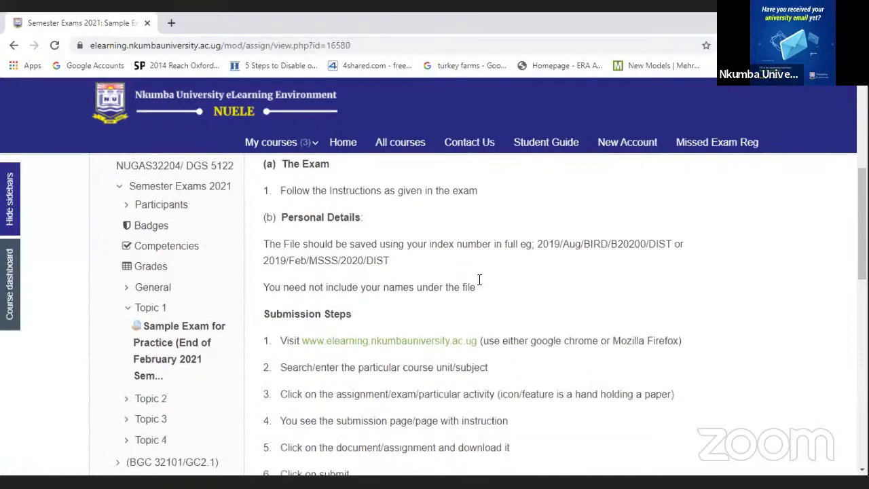
scroll(272, 299, up, 1)
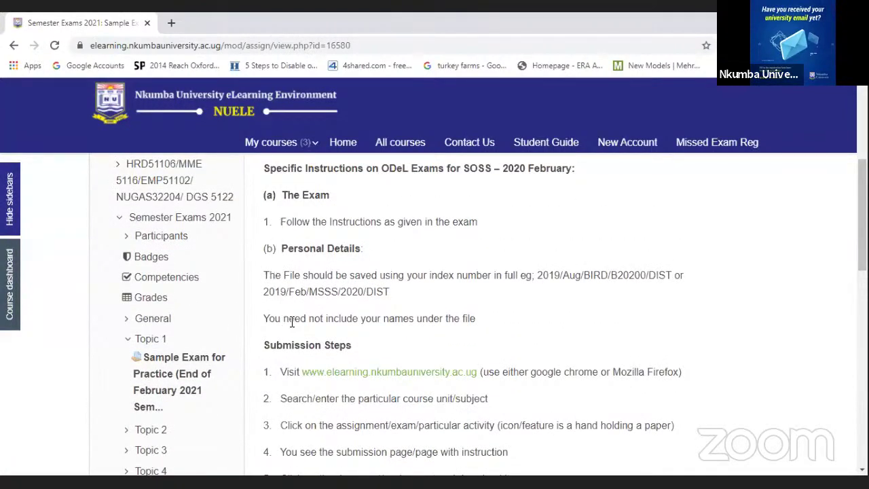
scroll(292, 322, down, 3)
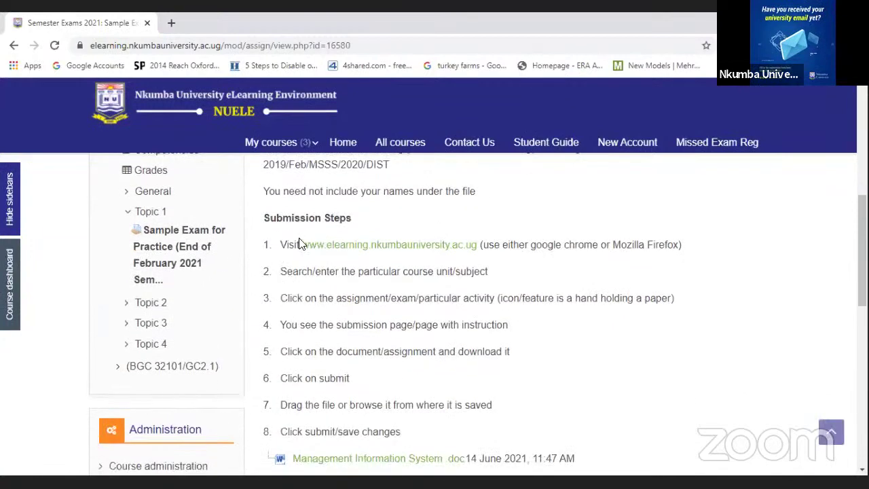
scroll(301, 248, up, 3)
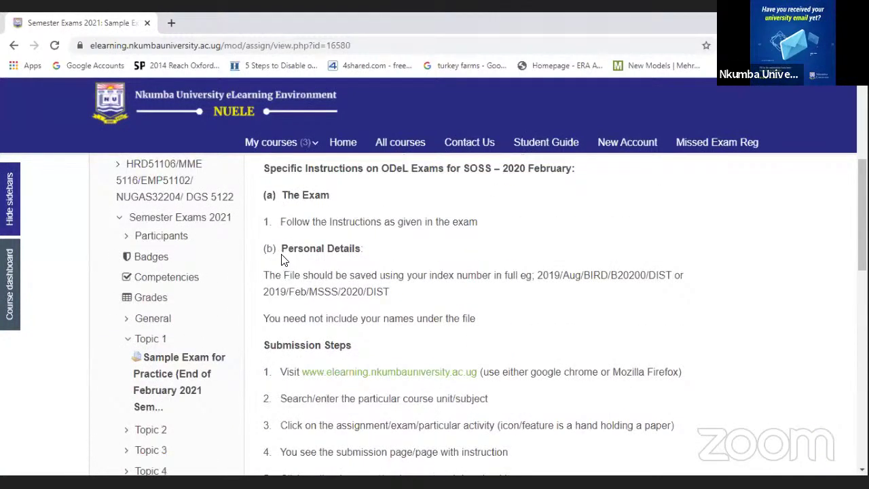
Step: Highlight the Personal Details file-naming rules and example index-number file names, then scroll to Add submission
drag(279, 249, 514, 301)
click(622, 307)
drag(538, 274, 652, 291)
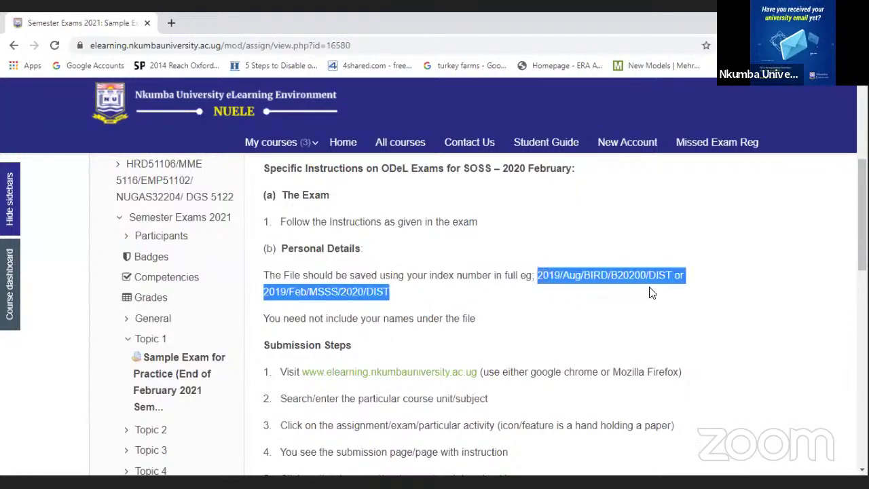
drag(538, 275, 390, 295)
scroll(401, 297, down, 2)
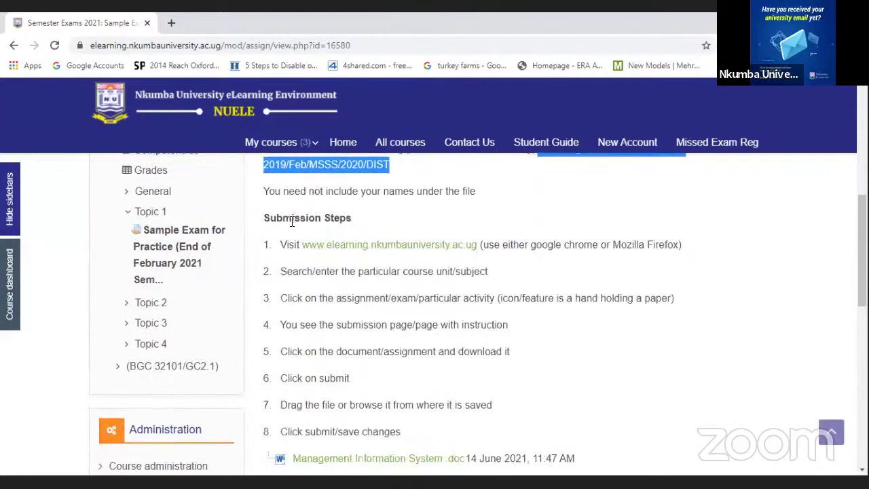
scroll(333, 249, down, 2)
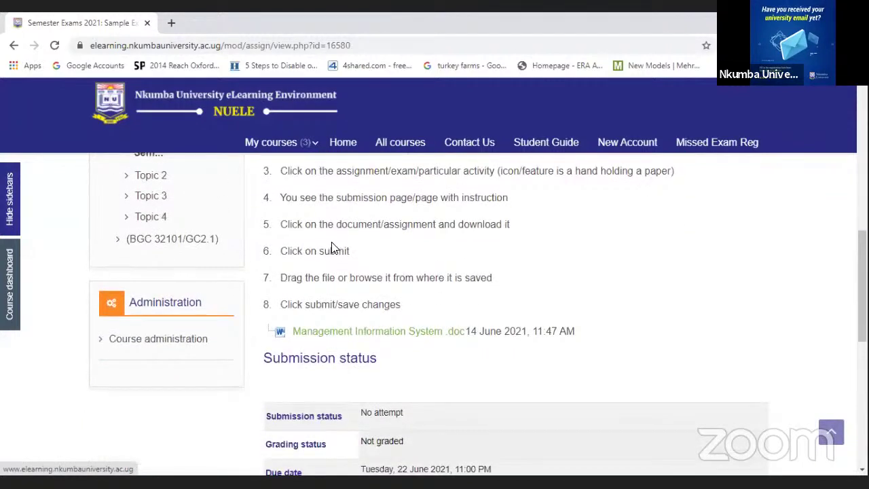
scroll(389, 274, down, 1)
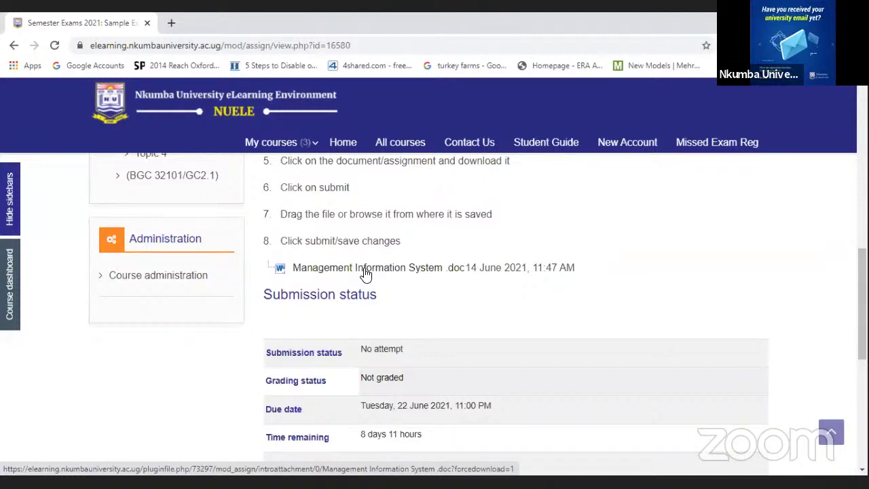
scroll(366, 273, down, 4)
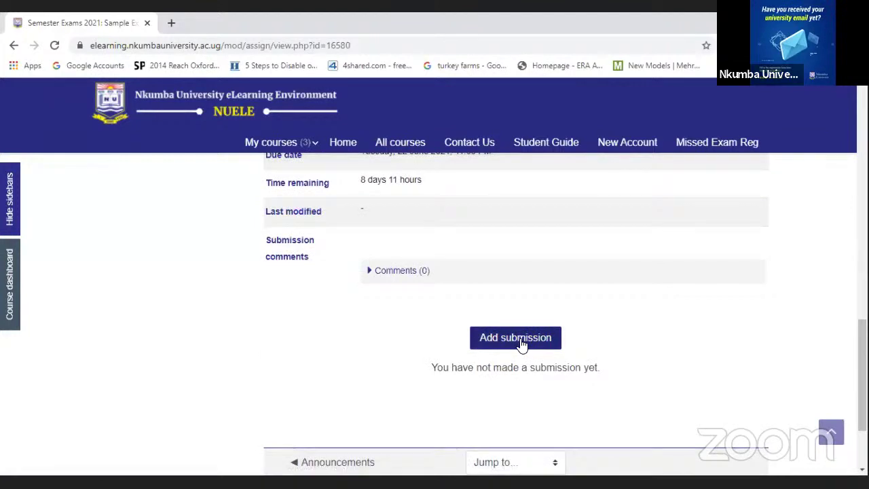
Step: Start a submission and attach PUBLIC HEALTH AND HYGIENE.pdf through Upload a file
click(522, 345)
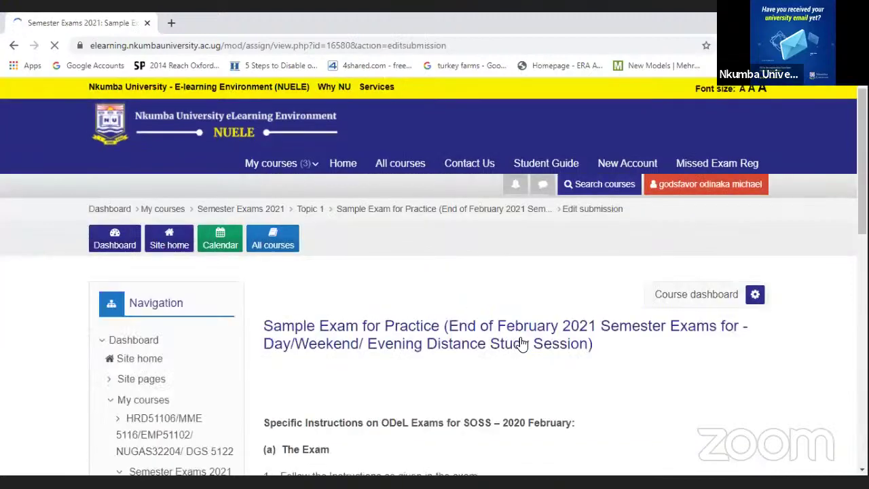
scroll(527, 340, down, 15)
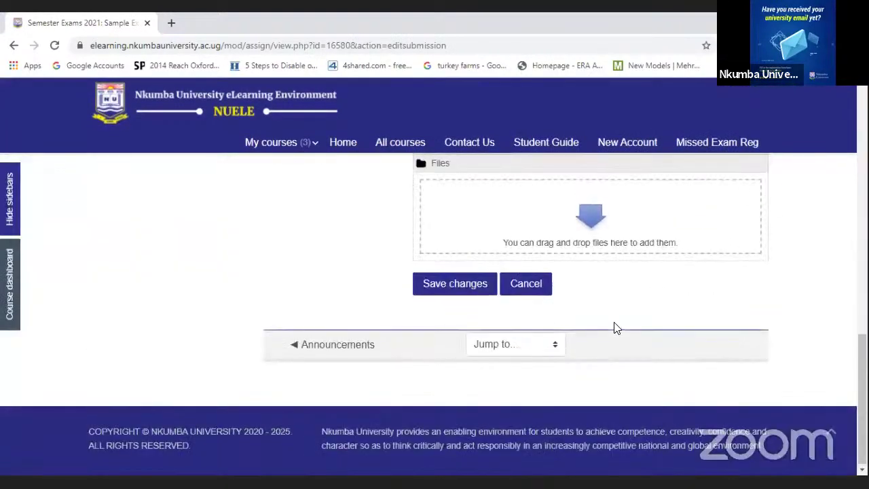
scroll(598, 336, up, 2)
click(591, 336)
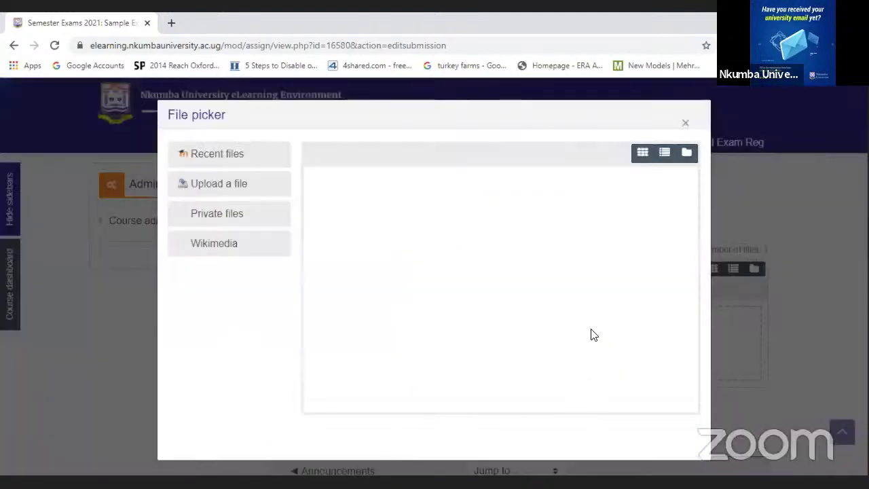
click(228, 188)
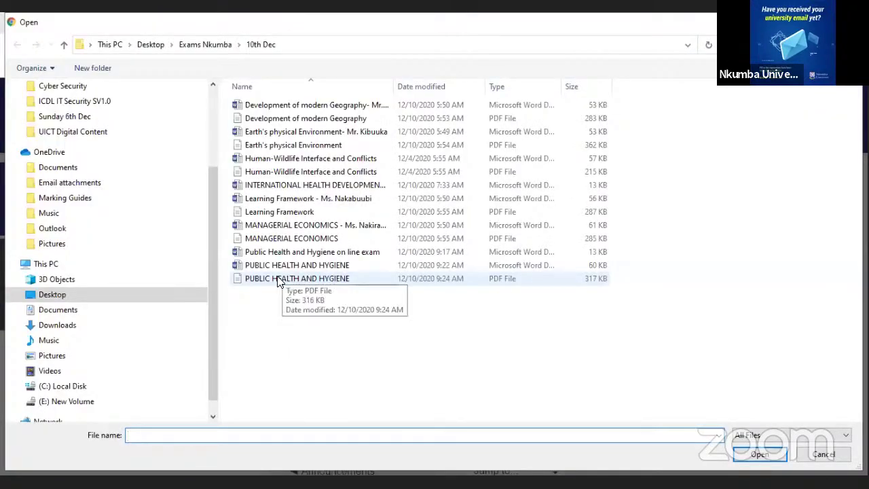
click(279, 282)
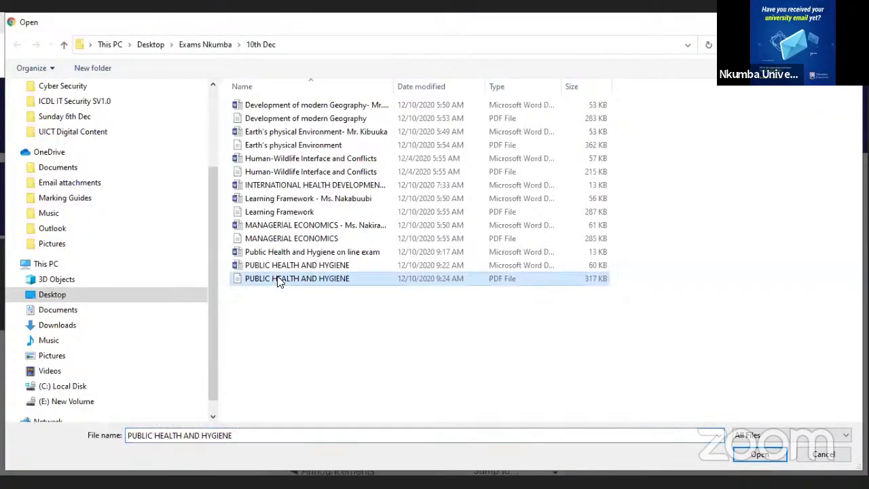
click(759, 459)
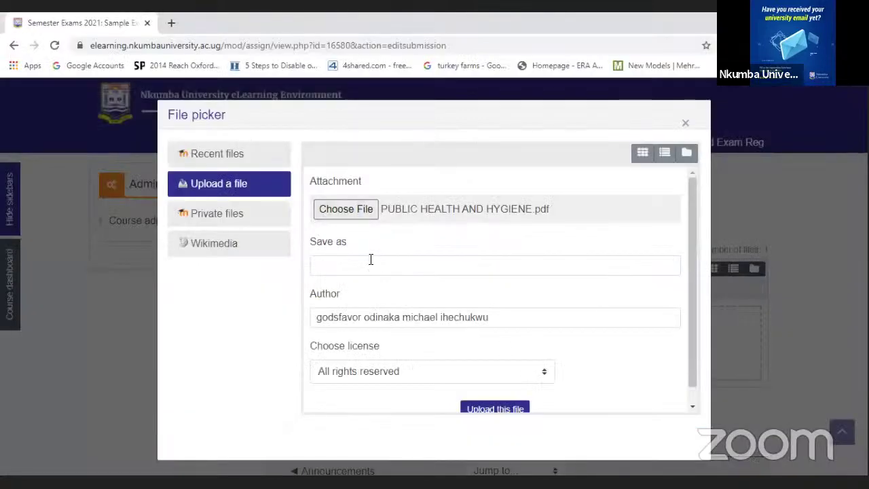
click(367, 265)
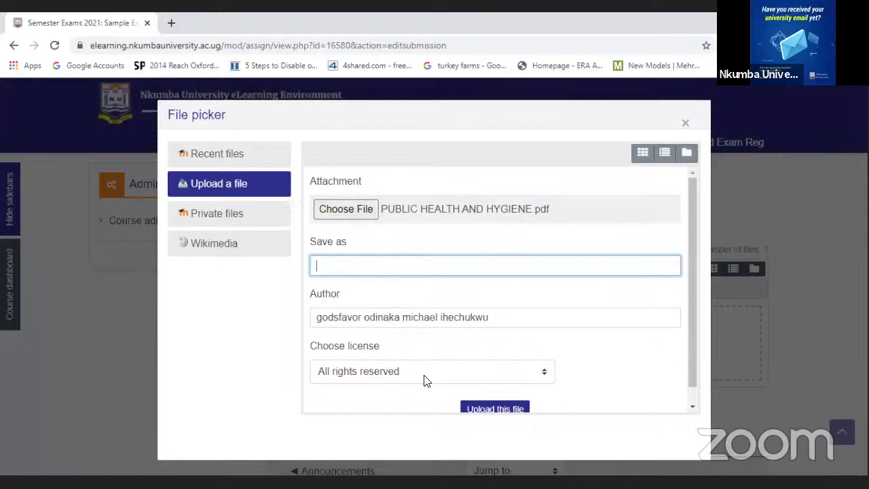
Step: Upload the PDF saved as '2021/AUG/' plus the student number and '/Day', then save changes
text(2)
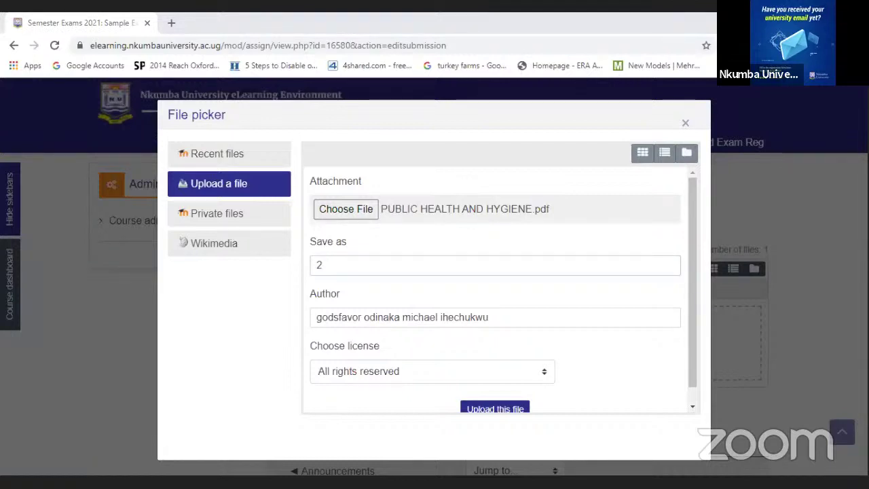
click(302, 268)
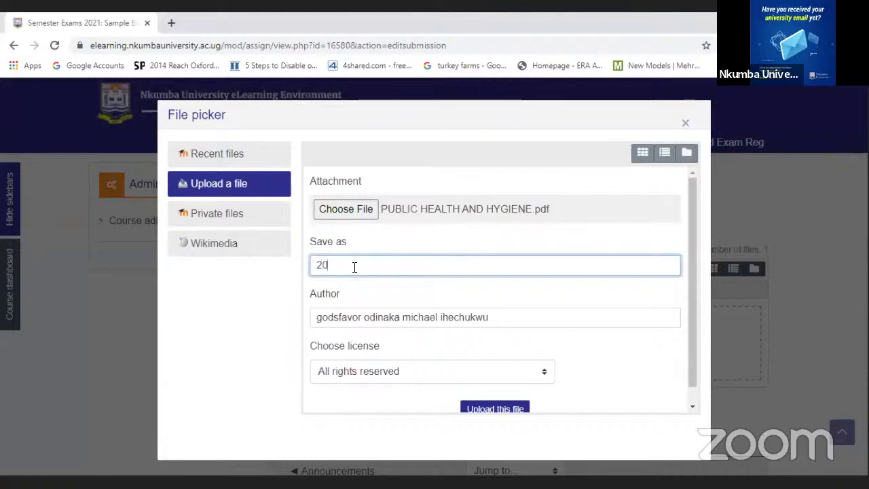
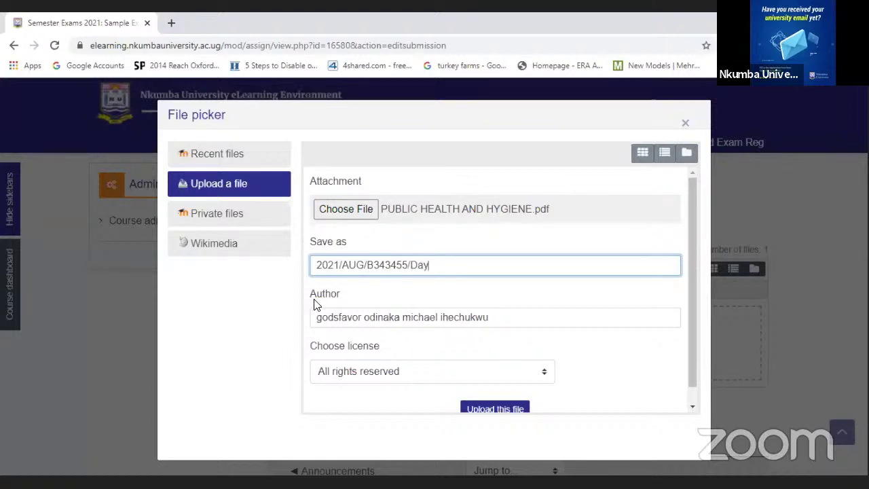
scroll(353, 303, down, 1)
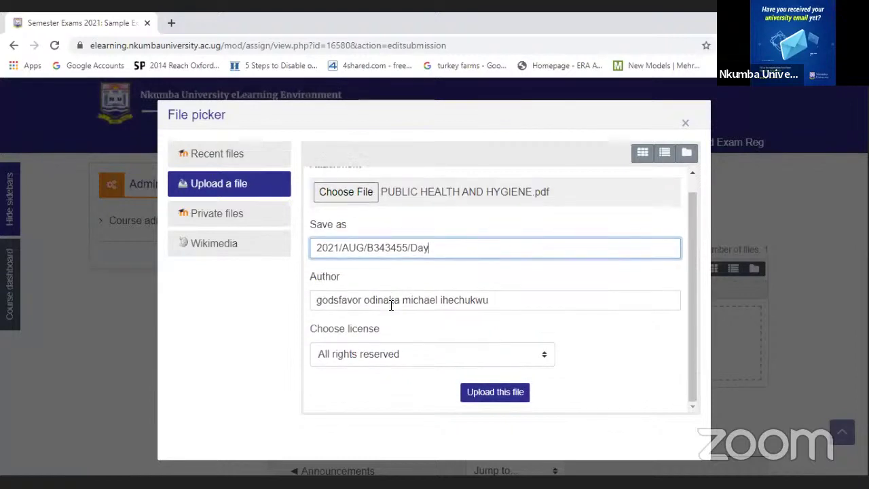
click(496, 393)
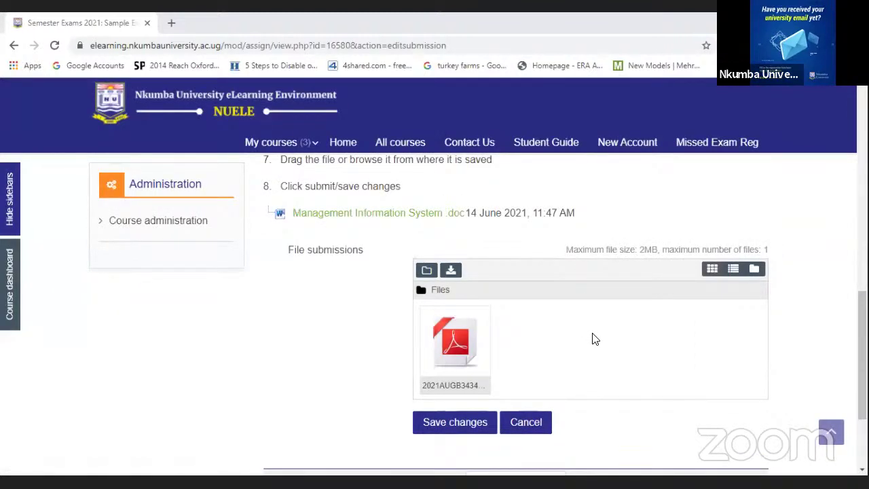
scroll(561, 334, down, 3)
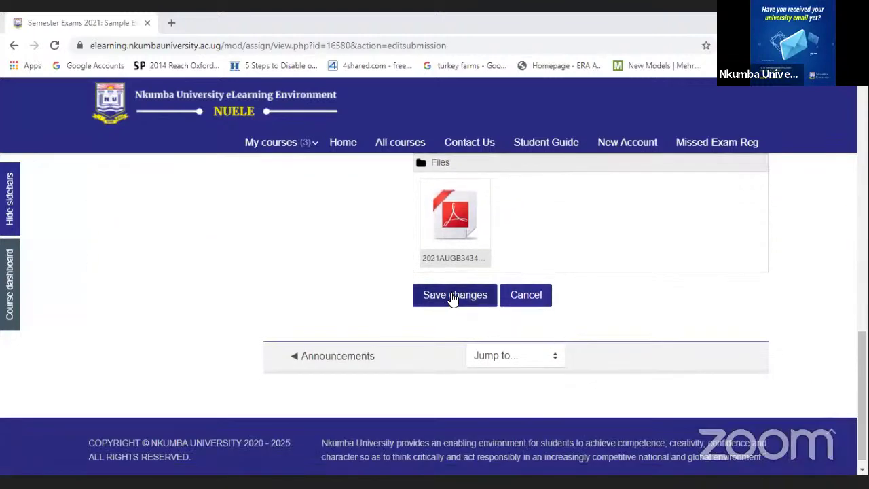
click(453, 299)
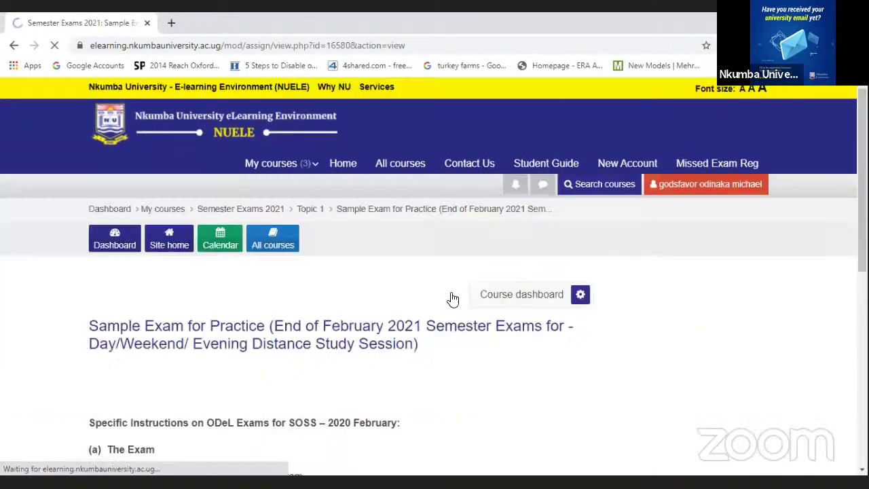
Step: Check the status reads Submitted for grading, not graded, with the renamed PDF listed under File submissions
scroll(587, 341, down, 10)
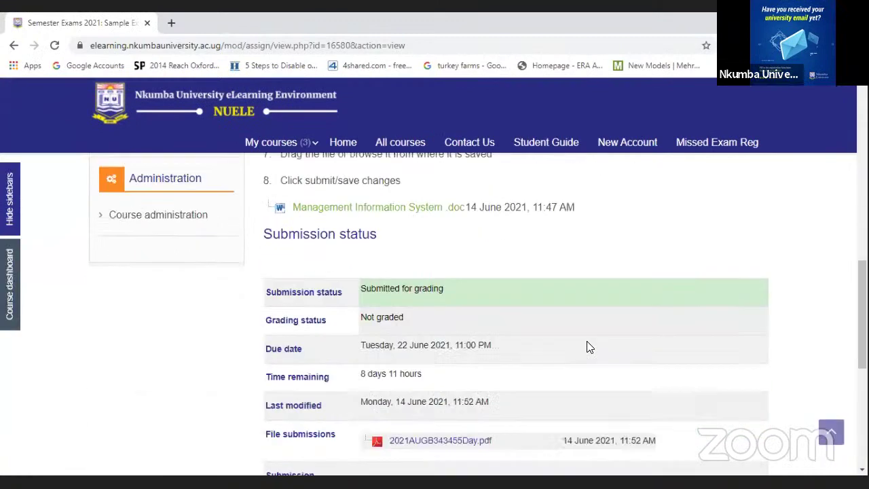
scroll(589, 346, up, 1)
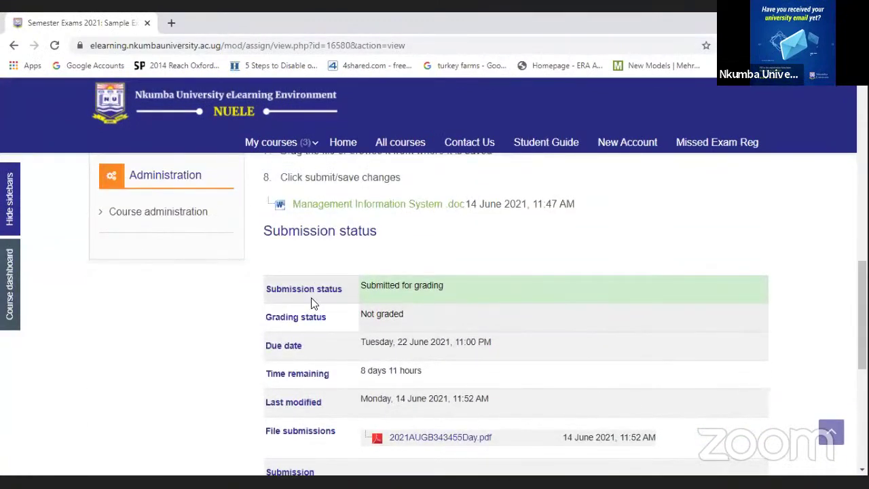
drag(358, 288, 442, 293)
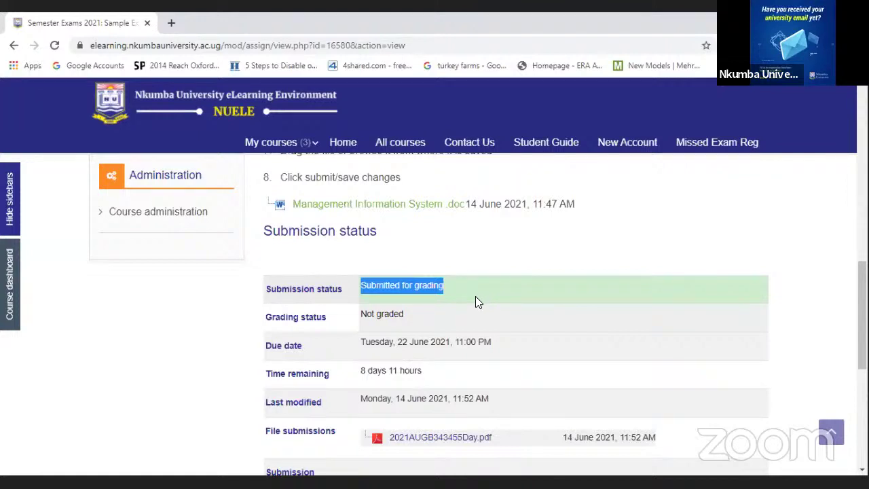
scroll(476, 296, down, 3)
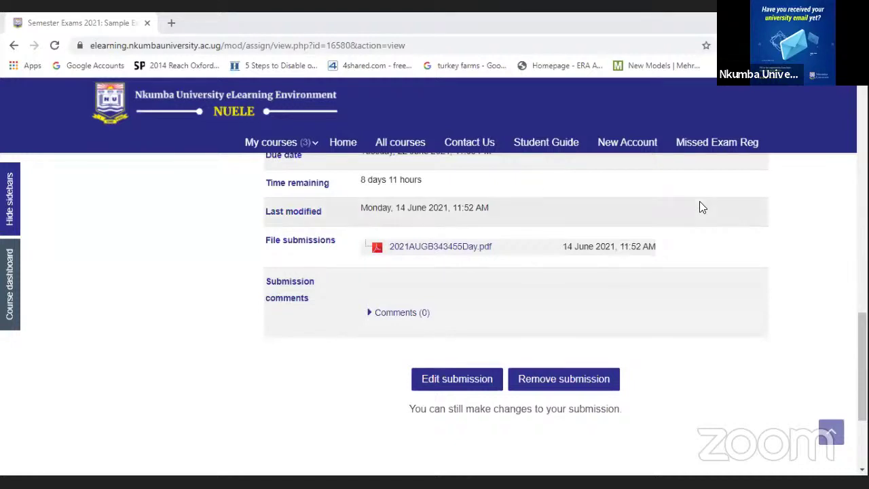
scroll(703, 211, up, 4)
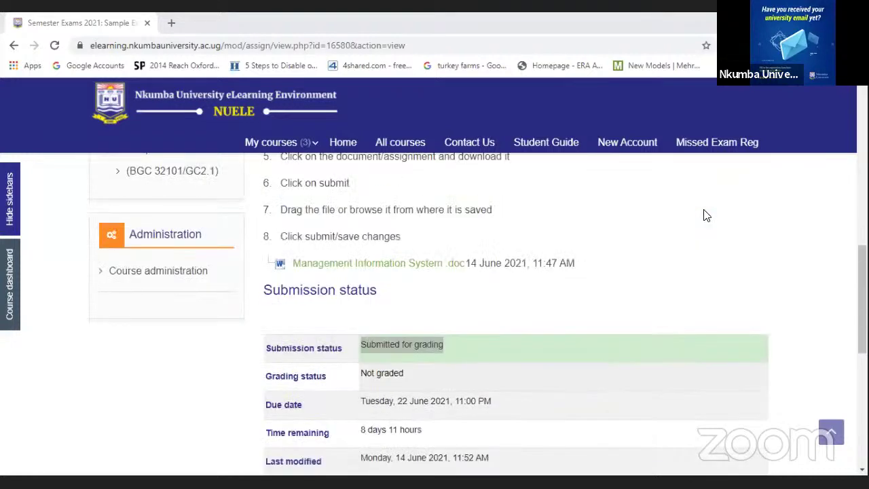
click(629, 144)
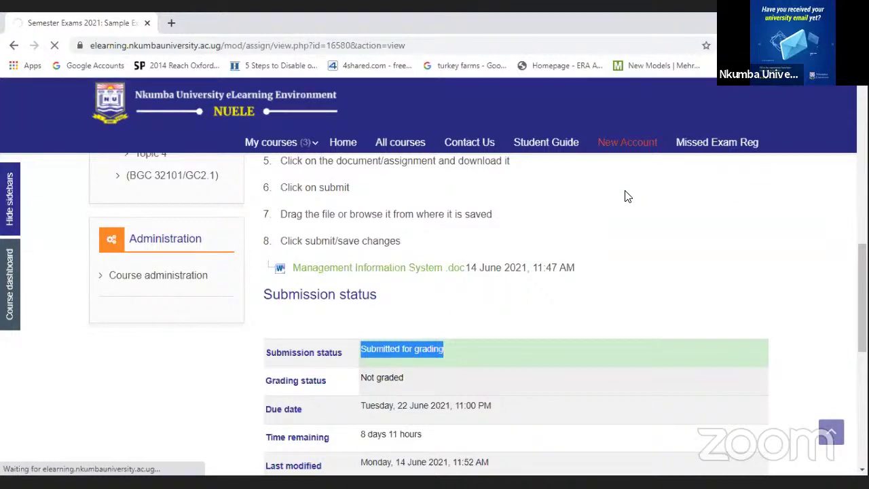
scroll(627, 196, down, 3)
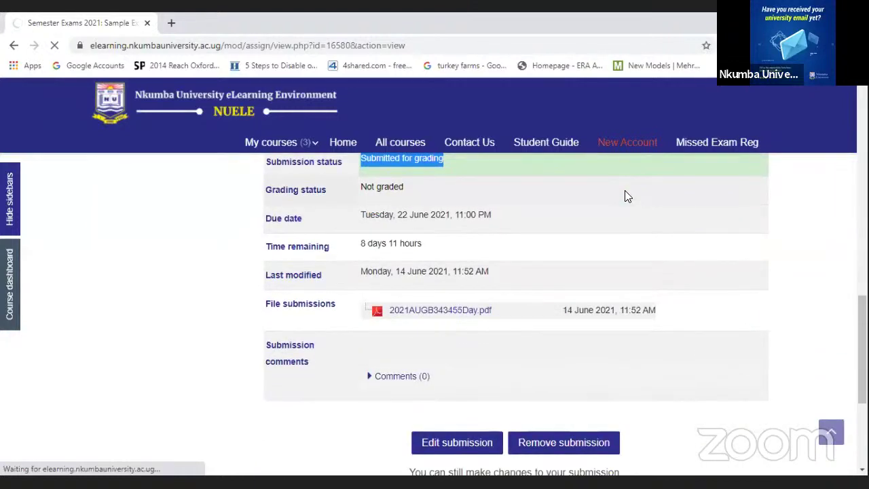
scroll(628, 196, down, 1)
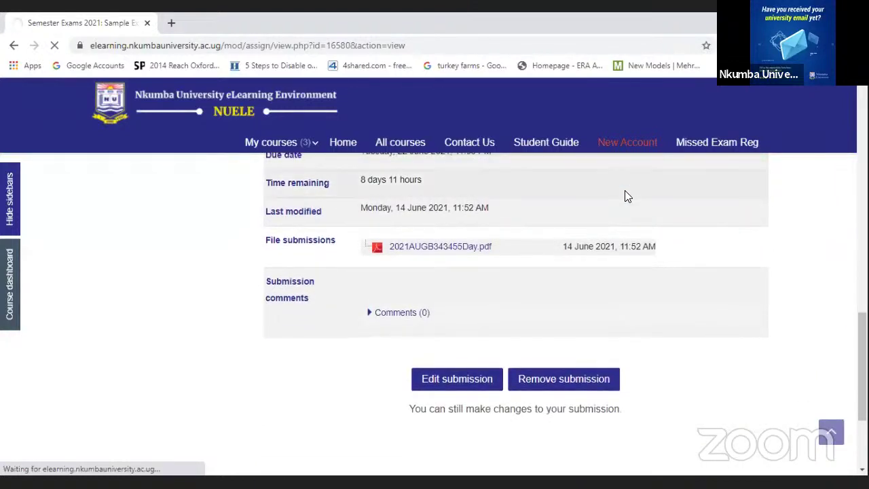
scroll(627, 197, up, 5)
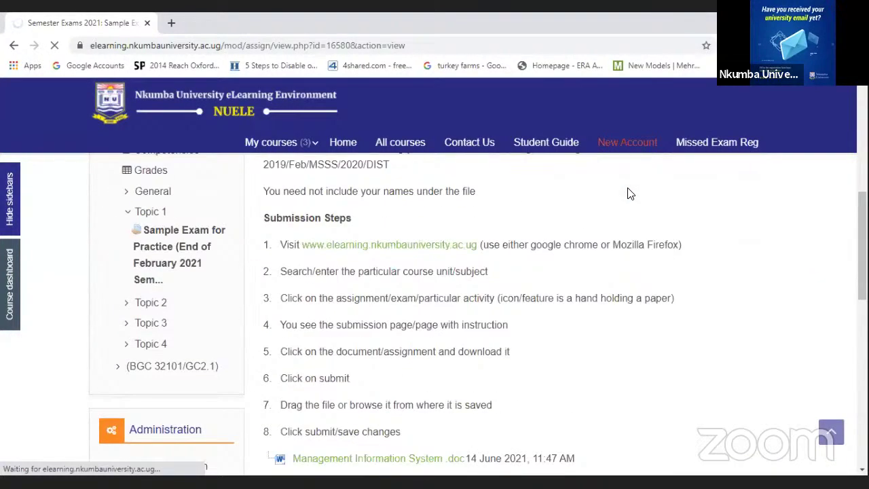